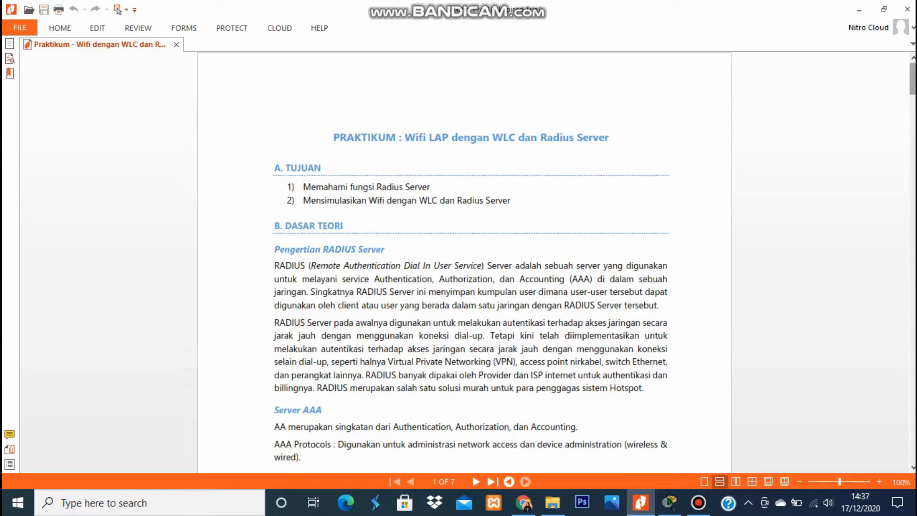
Scroll the practicum PDF down toward the B. DASAR TEORI section on RADIUS servers.
scroll(461, 263, down, 3)
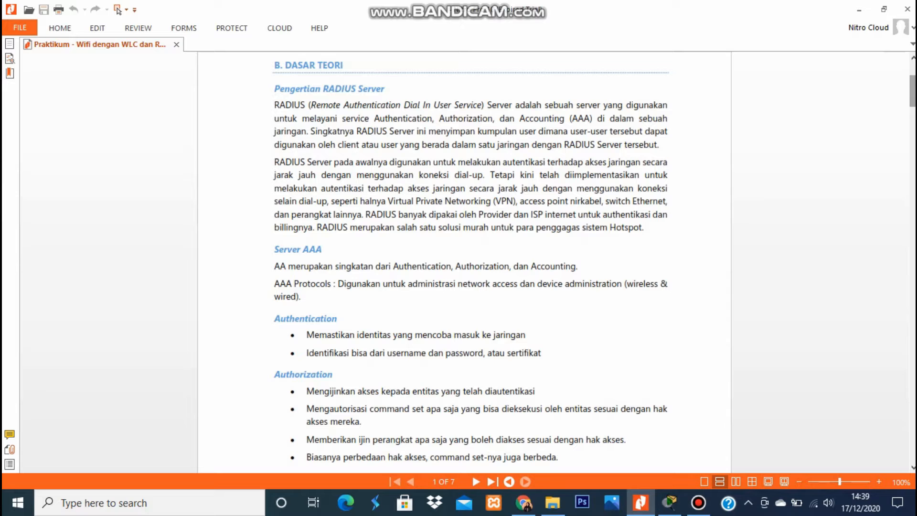
Scroll past the AAA sections to page 2's 'Cara Kerja RADIUS Server' section.
scroll(471, 263, down, 4)
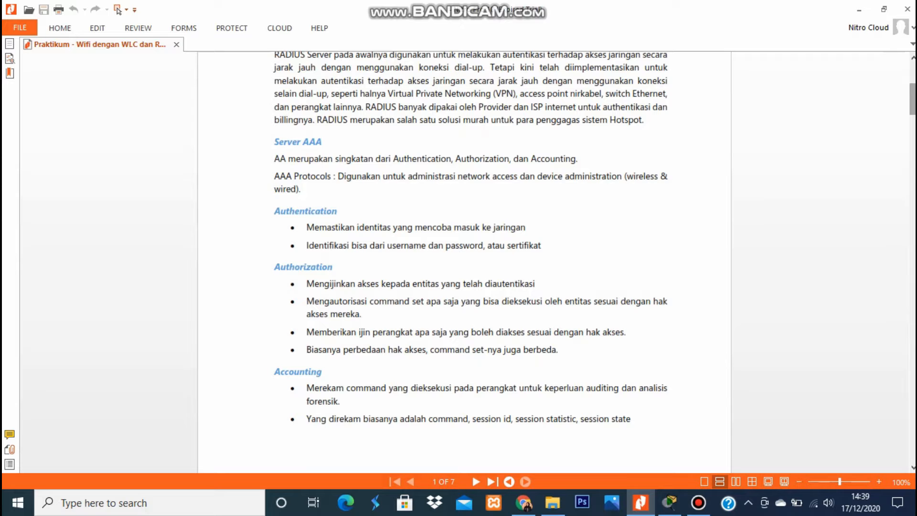
scroll(464, 262, down, 10)
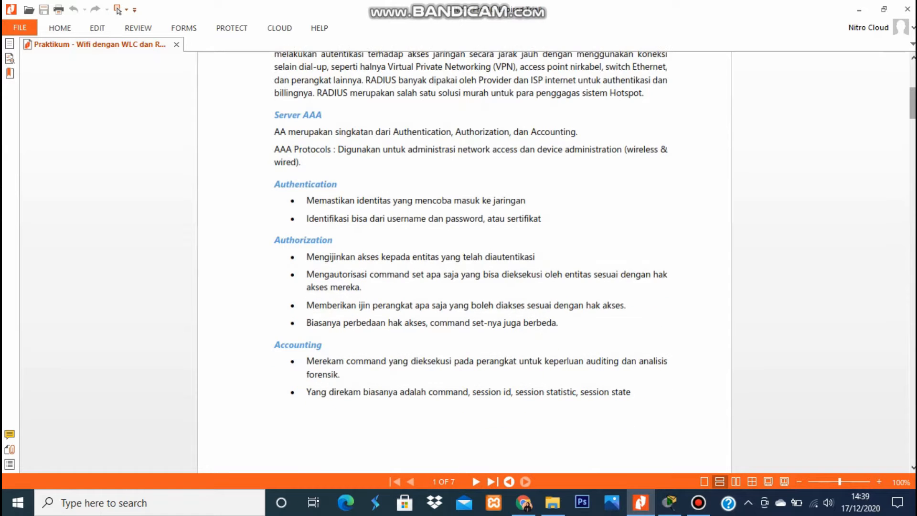
scroll(465, 284, down, 1)
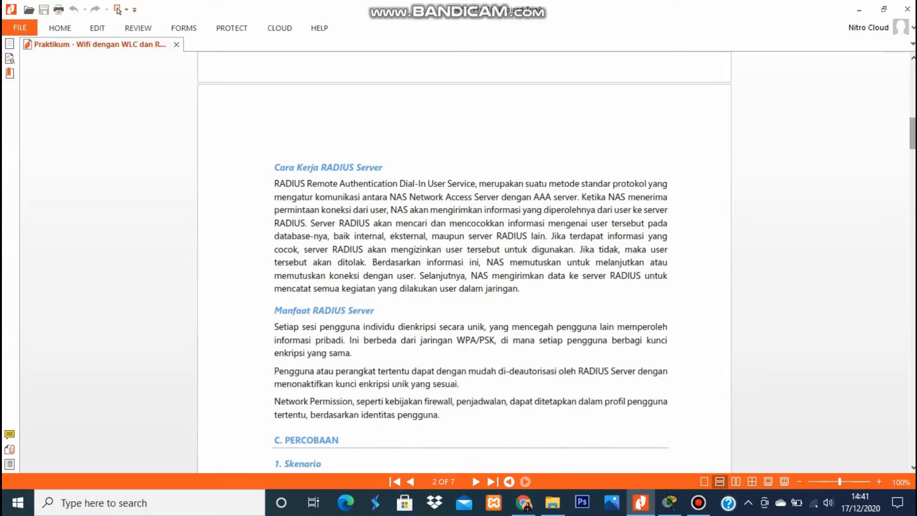
Scroll through the Skenario diagram down to '2. Langkah Percobaan' on page 3.
scroll(465, 264, down, 5)
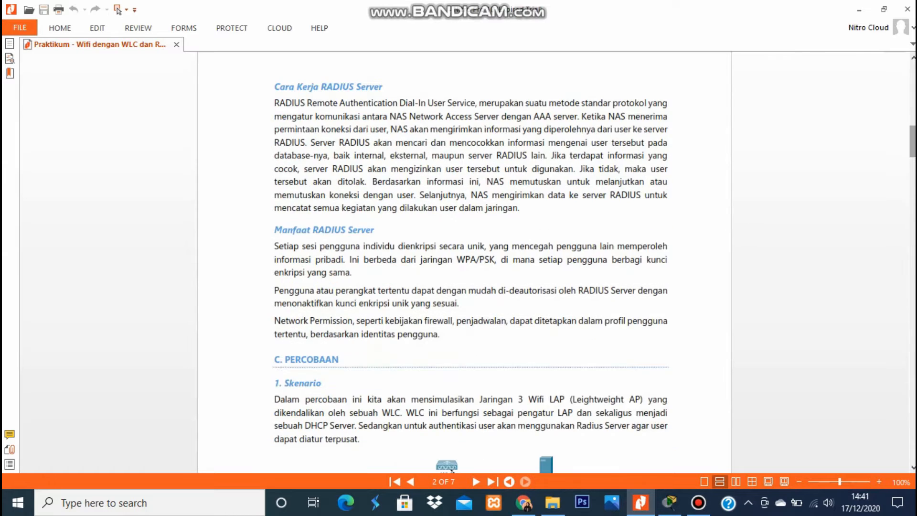
scroll(470, 264, down, 1)
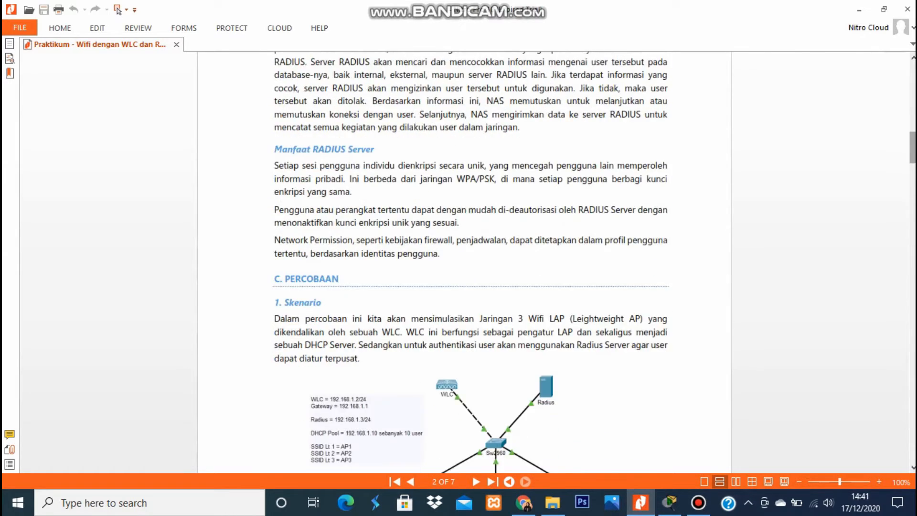
scroll(465, 263, down, 3)
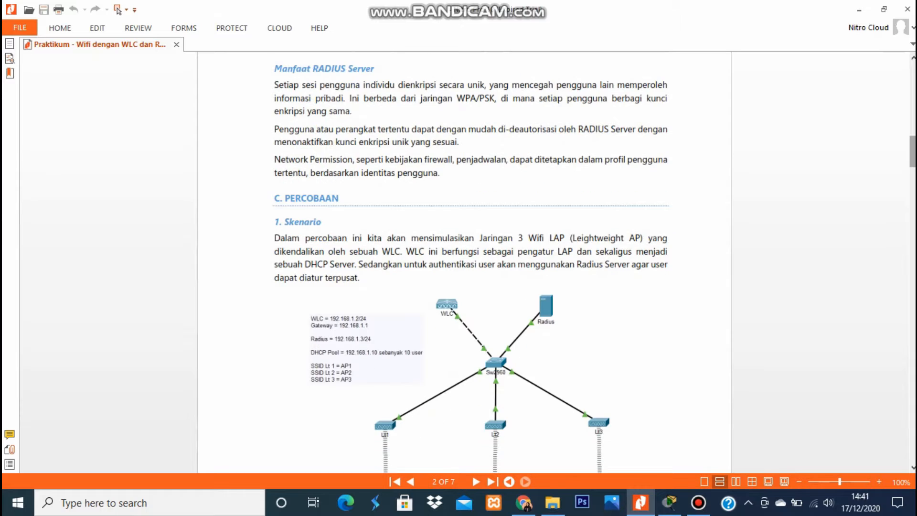
scroll(464, 264, down, 4)
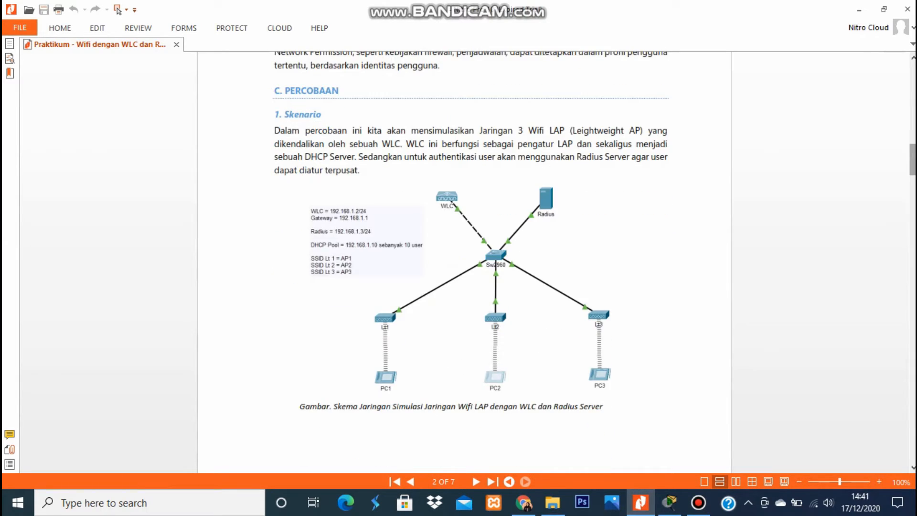
scroll(464, 264, down, 1)
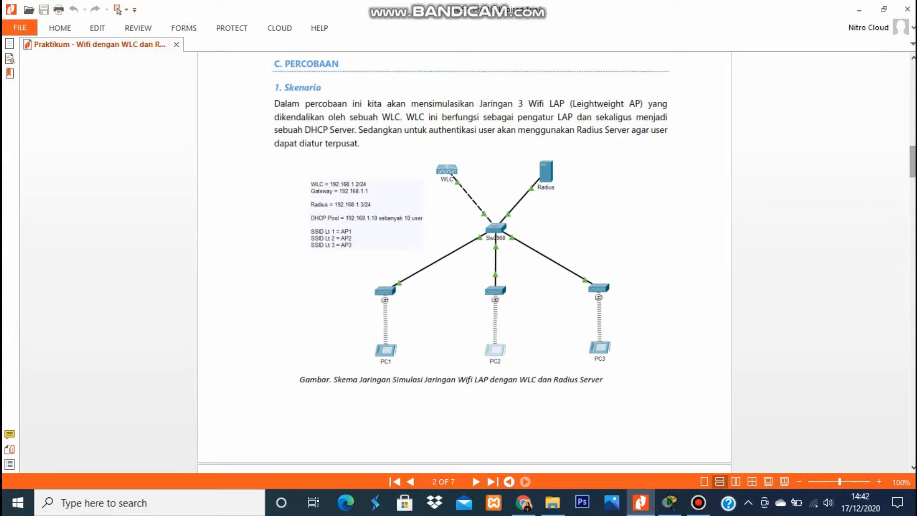
scroll(912, 163, down, 5)
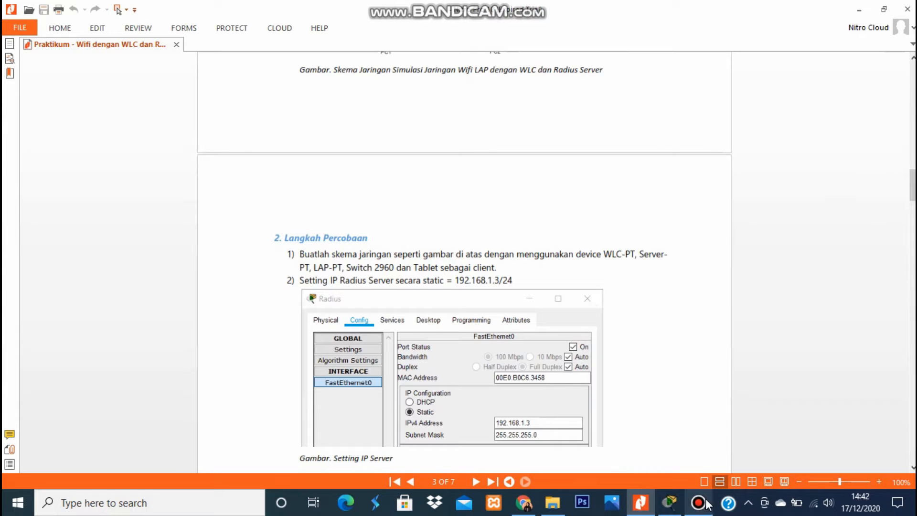
Glance at Packet Tracer, then scroll the PDF to step 3 on AAA Service and Radius connection.
click(671, 503)
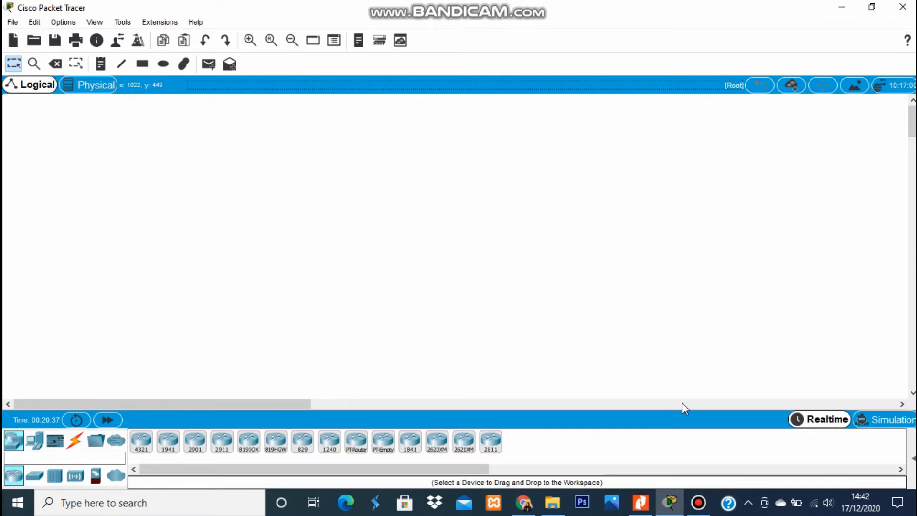
click(642, 503)
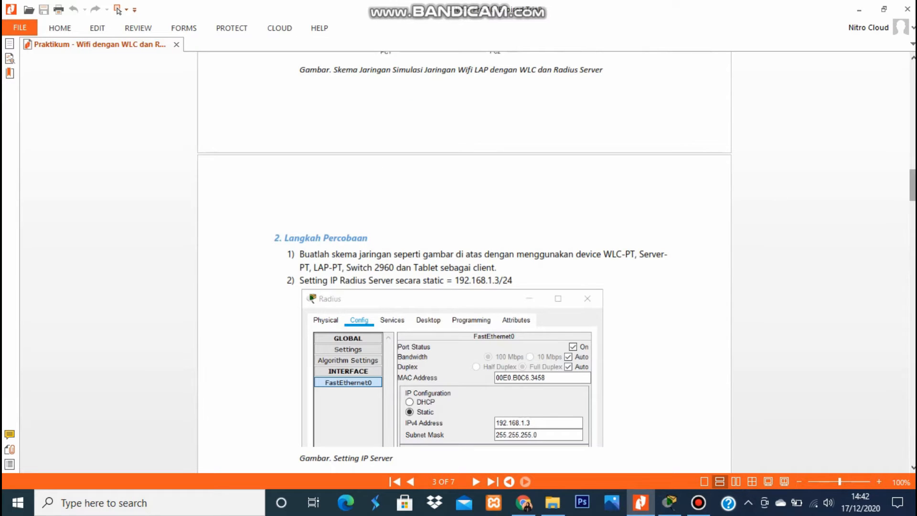
scroll(465, 158, down, 3)
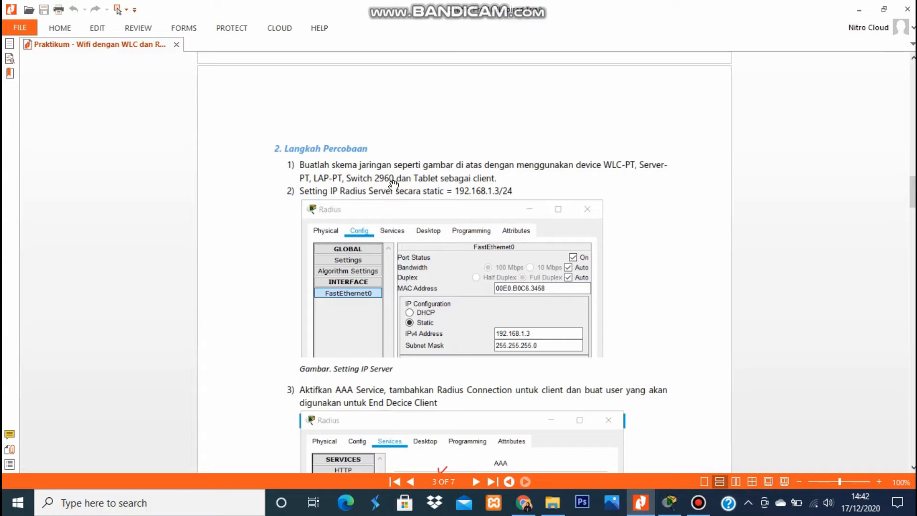
Place a Server from End Devices at the top of the workspace as Server0.
click(669, 503)
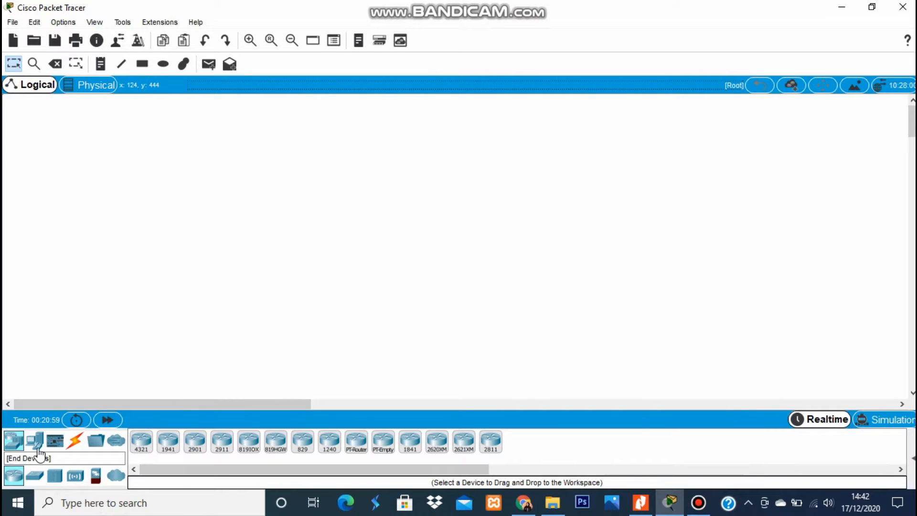
click(45, 442)
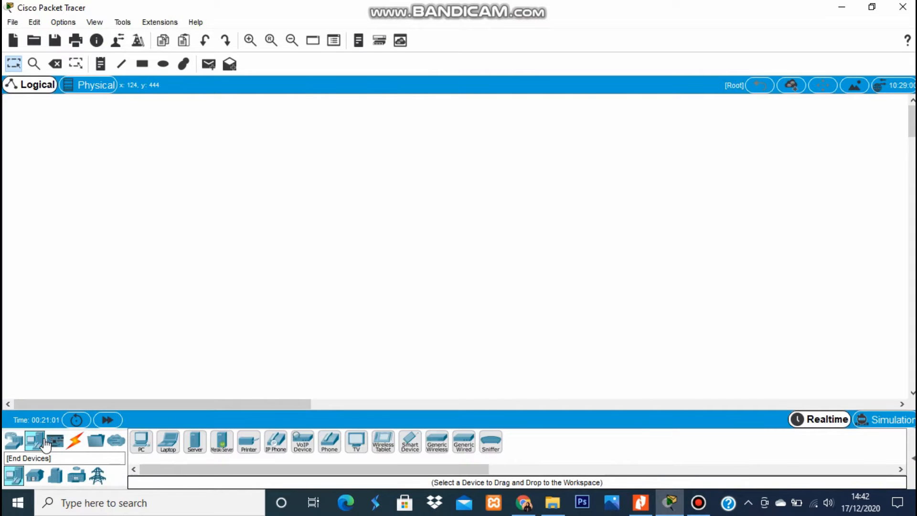
drag(196, 444, 438, 125)
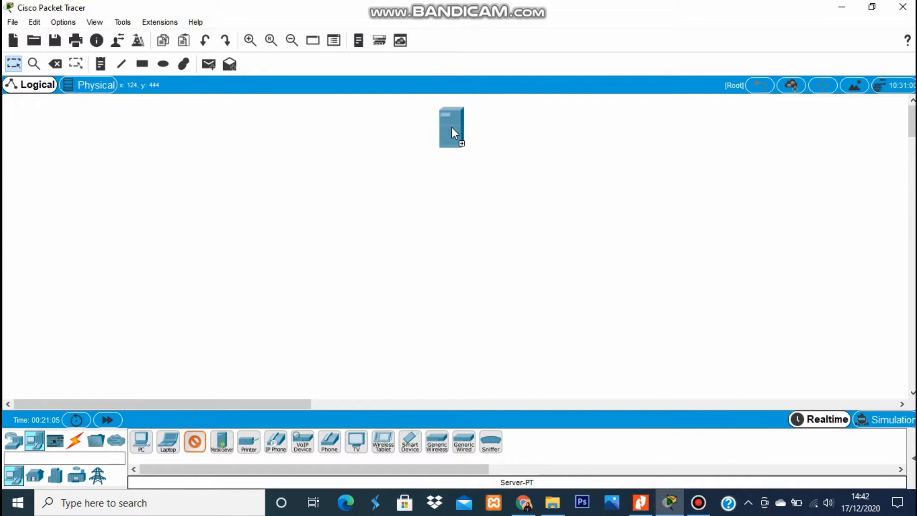
drag(547, 172, 452, 130)
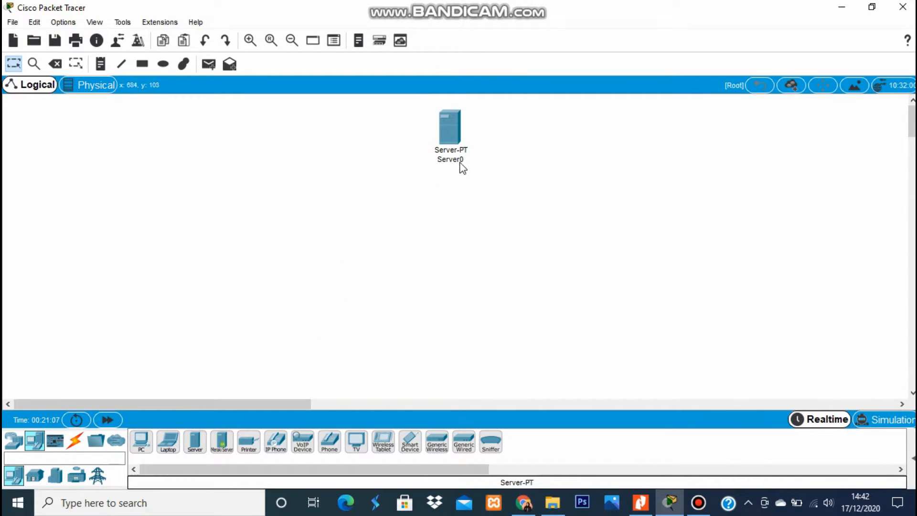
Add a 2960 switch below the server and a WLC-PT wireless LAN controller.
click(14, 445)
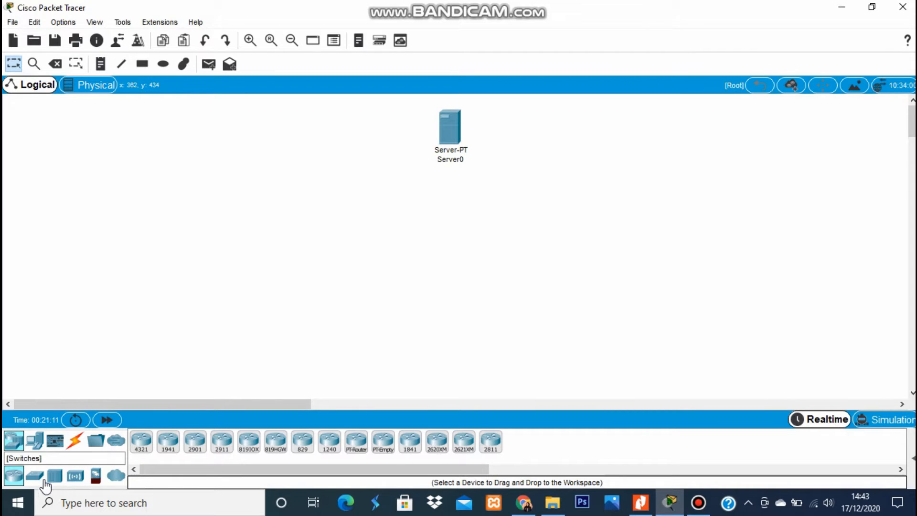
click(46, 477)
click(36, 478)
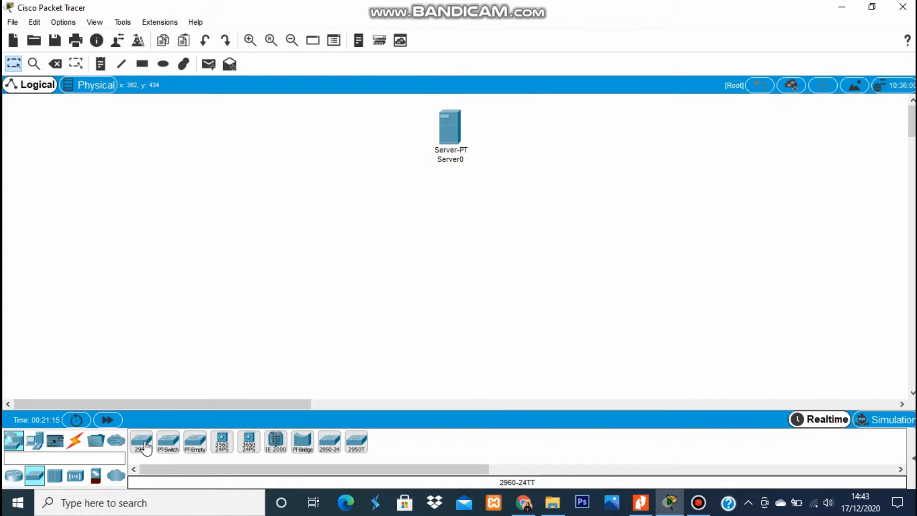
drag(140, 444, 385, 213)
click(460, 230)
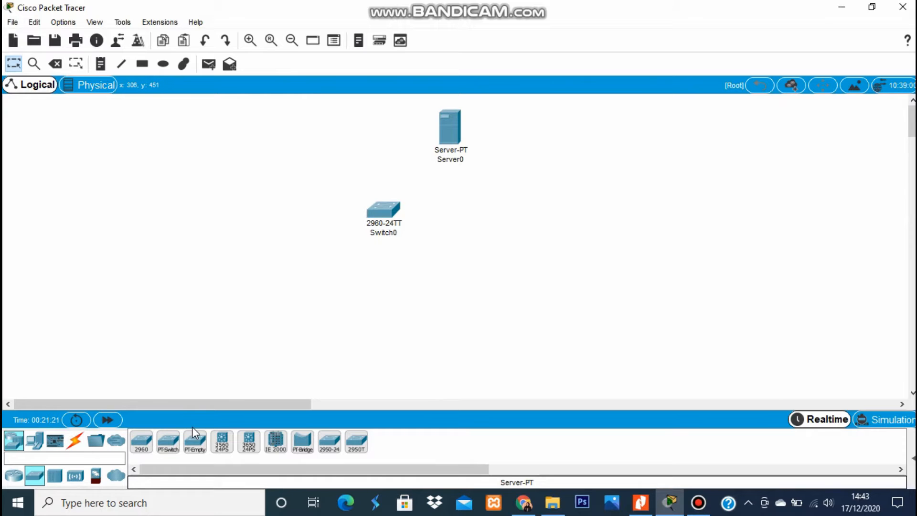
click(75, 476)
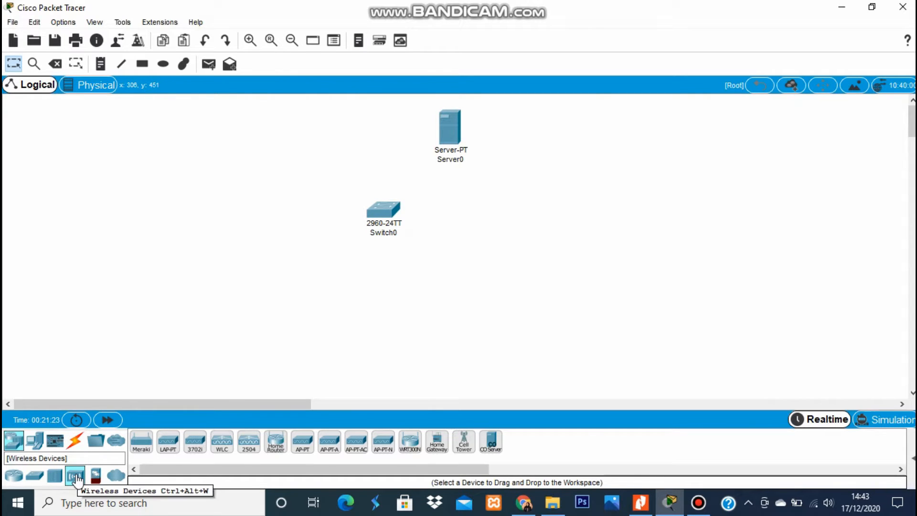
drag(240, 451, 367, 121)
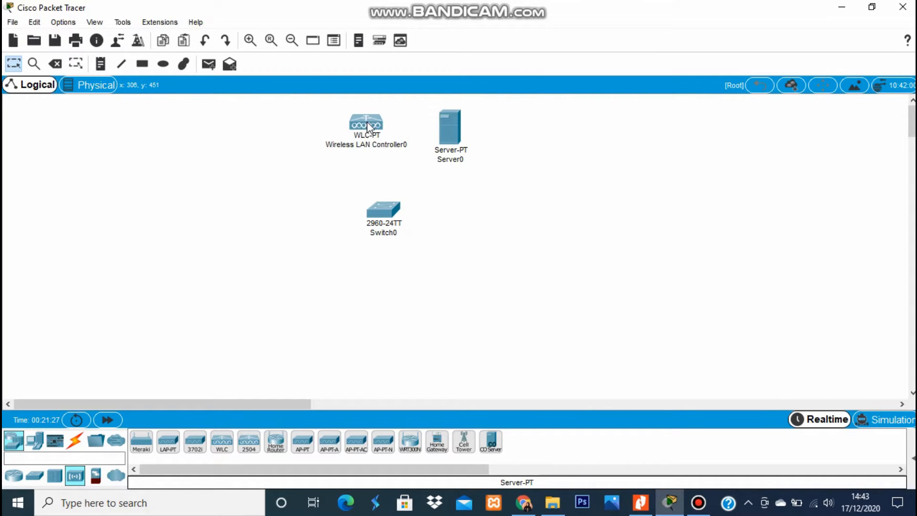
Recheck the network diagram in the practicum PDF, then return to Packet Tracer.
click(642, 503)
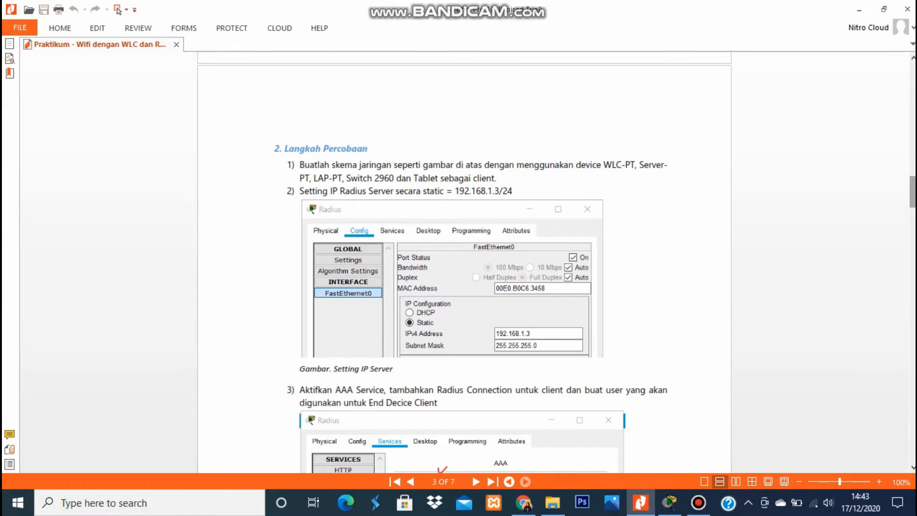
scroll(505, 317, up, 7)
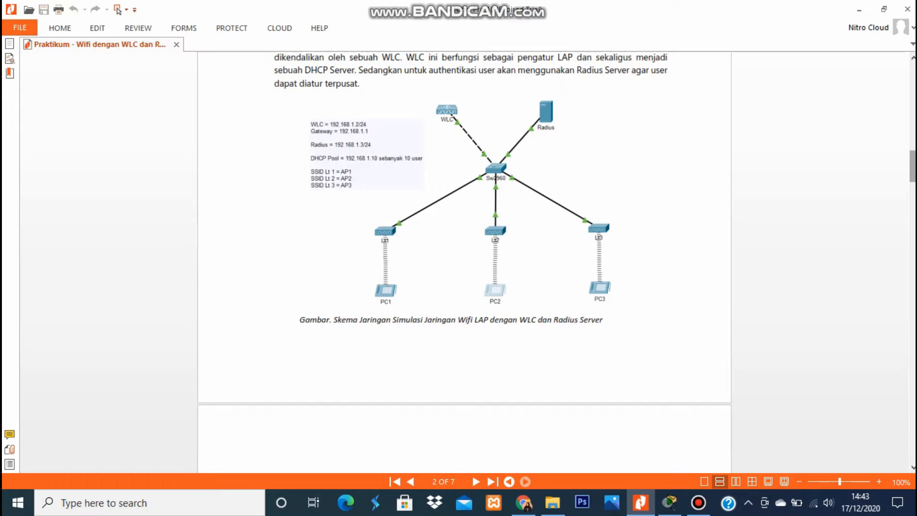
drag(913, 167, 913, 193)
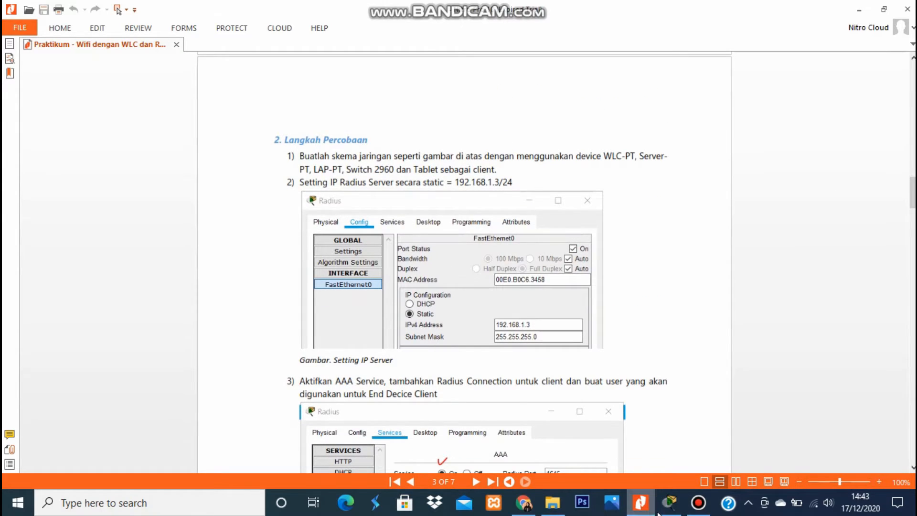
click(670, 504)
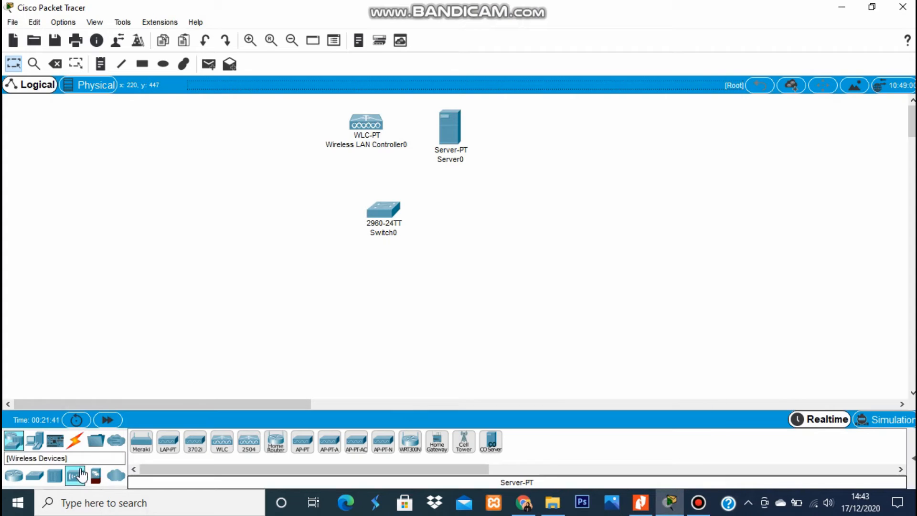
Add three LAP-PT lightweight access points from Wireless Devices to the workspace.
drag(168, 442, 181, 264)
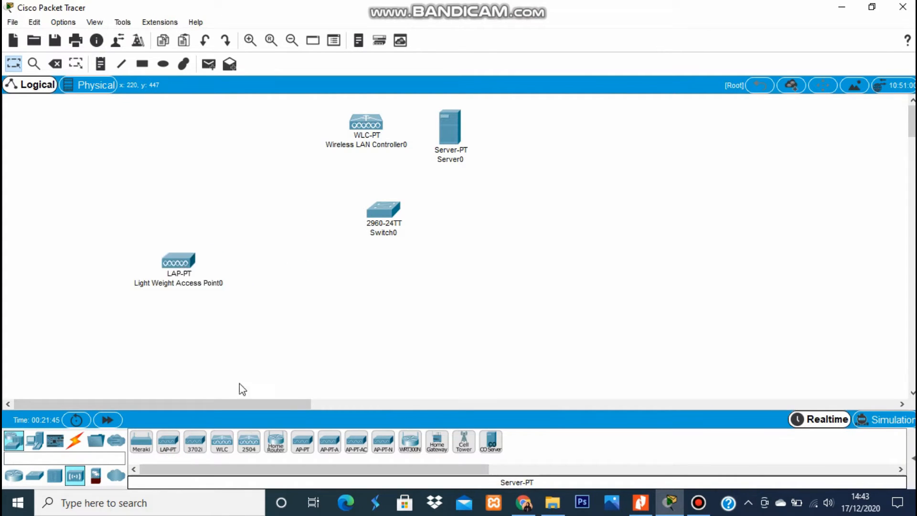
drag(166, 444, 299, 278)
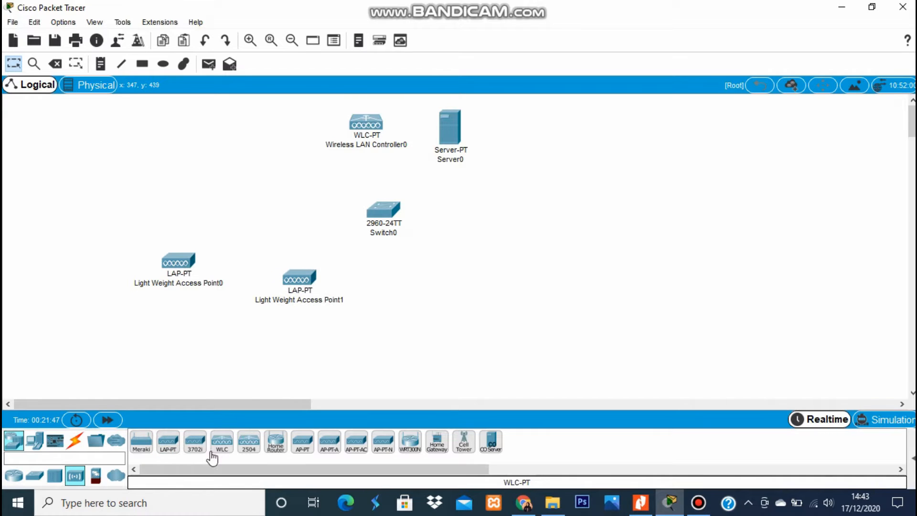
drag(172, 447, 440, 295)
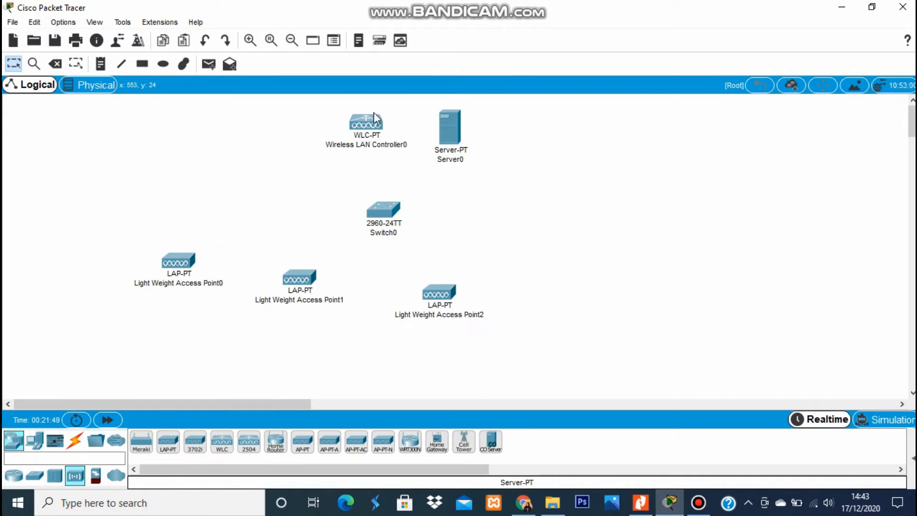
Rearrange the access points in a row, switch under the controller, and server top-left.
drag(367, 123, 220, 137)
drag(195, 259, 117, 272)
drag(300, 286, 219, 283)
drag(443, 303, 347, 282)
drag(386, 208, 318, 221)
drag(245, 220, 218, 201)
drag(447, 123, 86, 129)
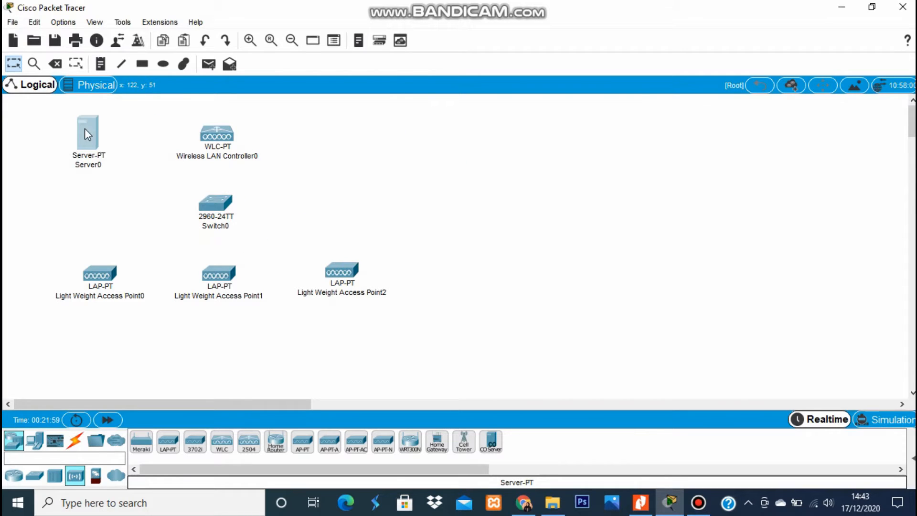
Place three TabletPC-PT wireless tablets, one beneath each lightweight access point.
click(438, 190)
click(54, 475)
click(37, 442)
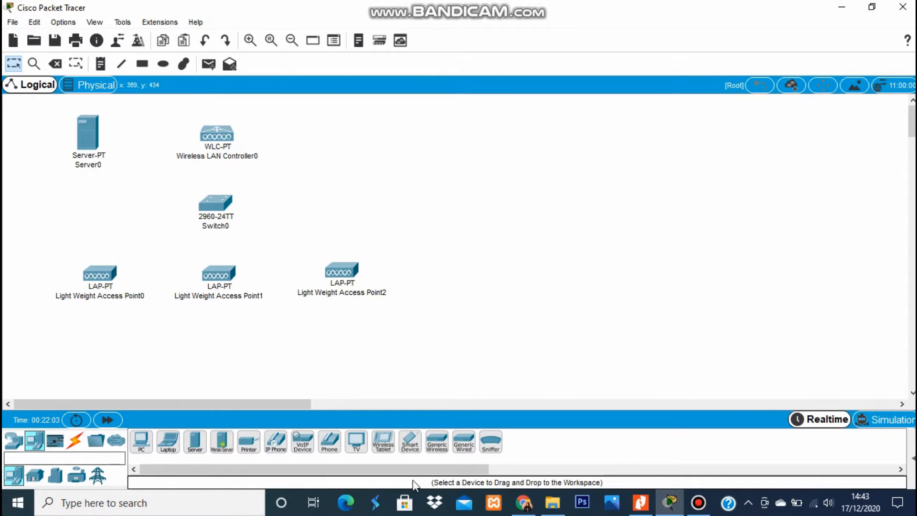
drag(378, 454, 93, 360)
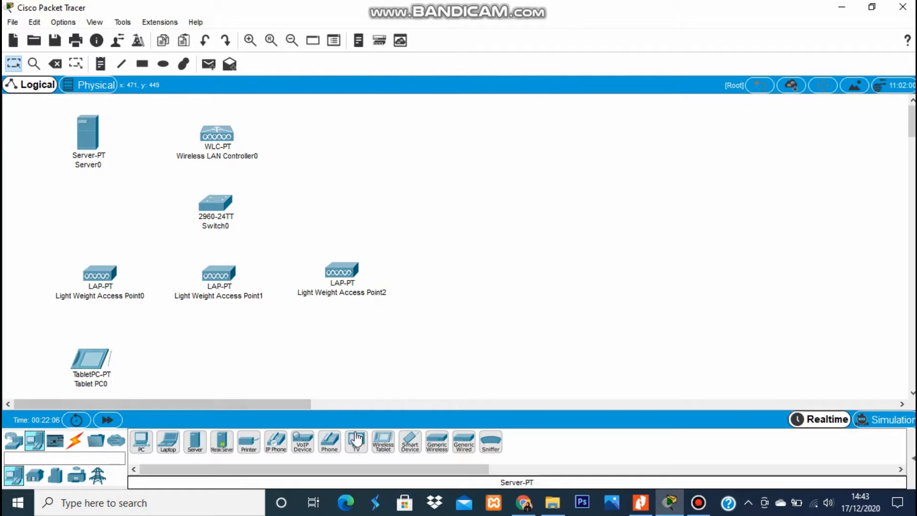
drag(384, 442, 211, 371)
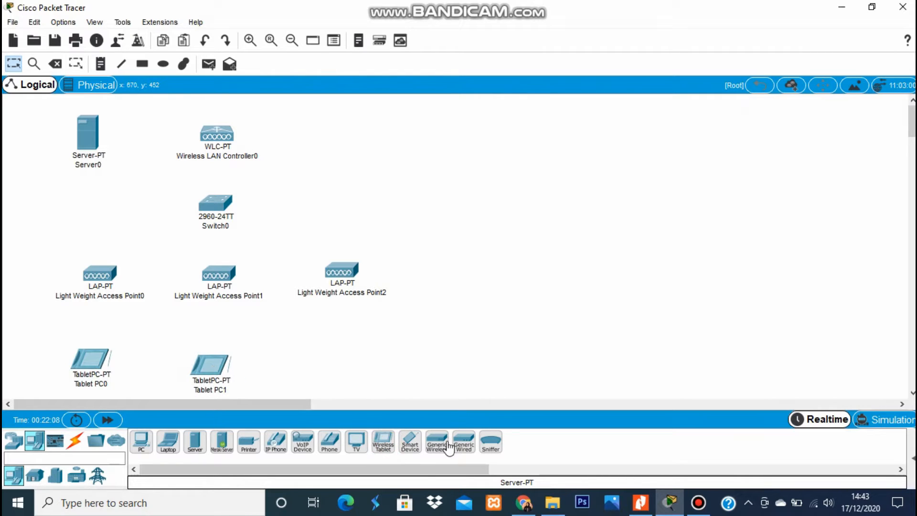
drag(391, 449, 336, 368)
click(475, 343)
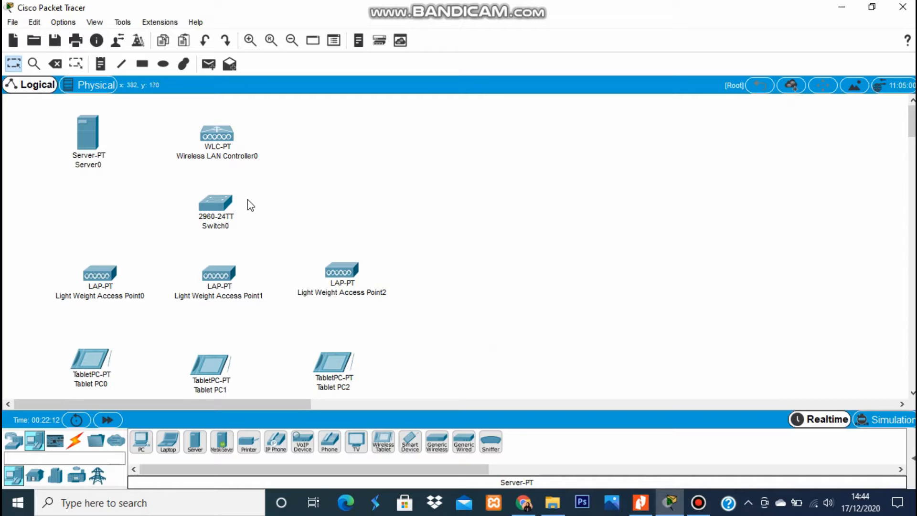
Rename the server to Radius and the wireless LAN controller to WLC.
click(87, 166)
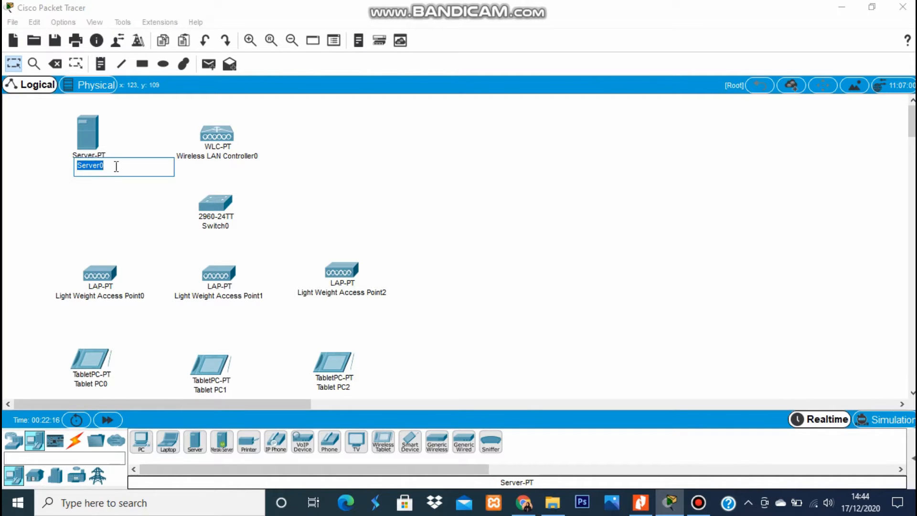
text(Radius)
click(380, 168)
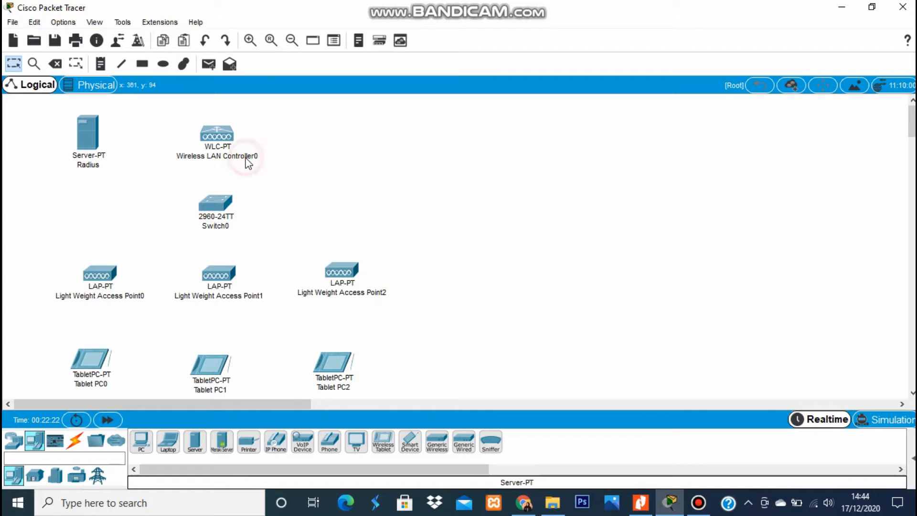
click(245, 157)
click(300, 151)
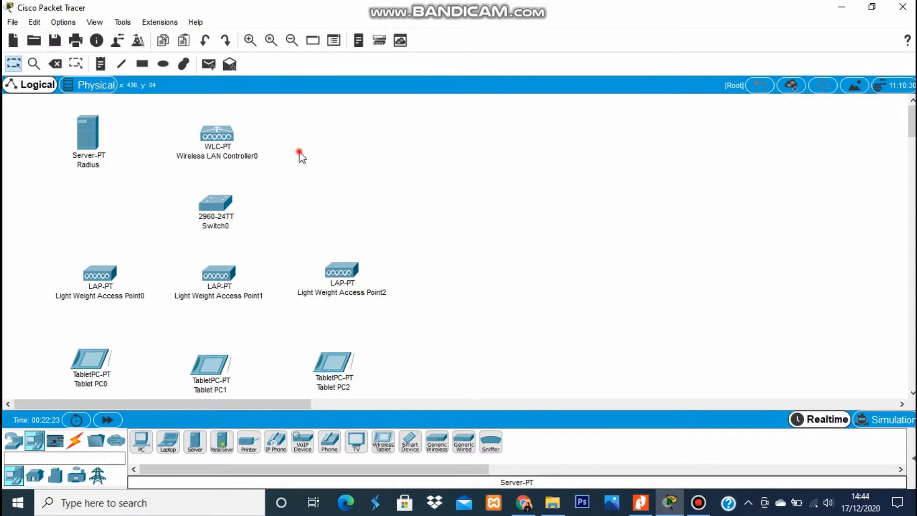
double_click(222, 153)
click(285, 156)
drag(286, 157, 173, 155)
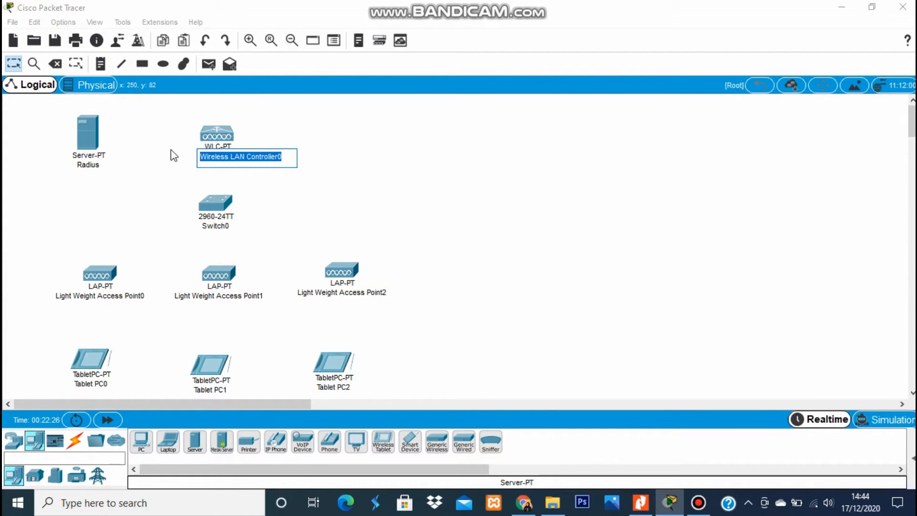
text(W)
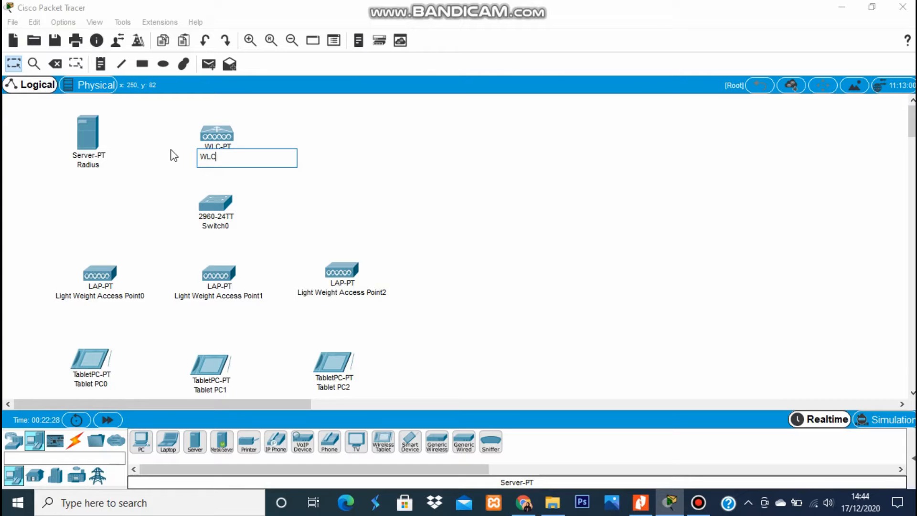
text(LC)
click(286, 216)
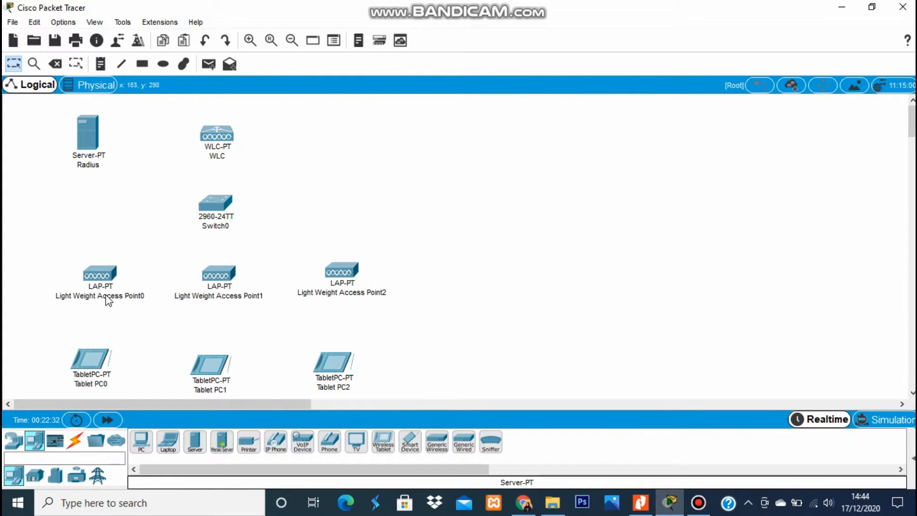
Rename the first two access points to Lt1 and Lt2.
mouse_move(106, 297)
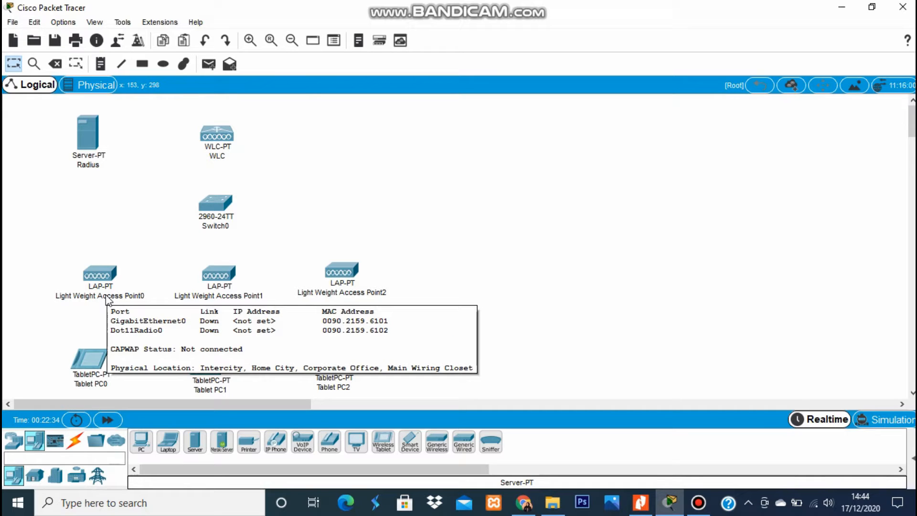
click(491, 166)
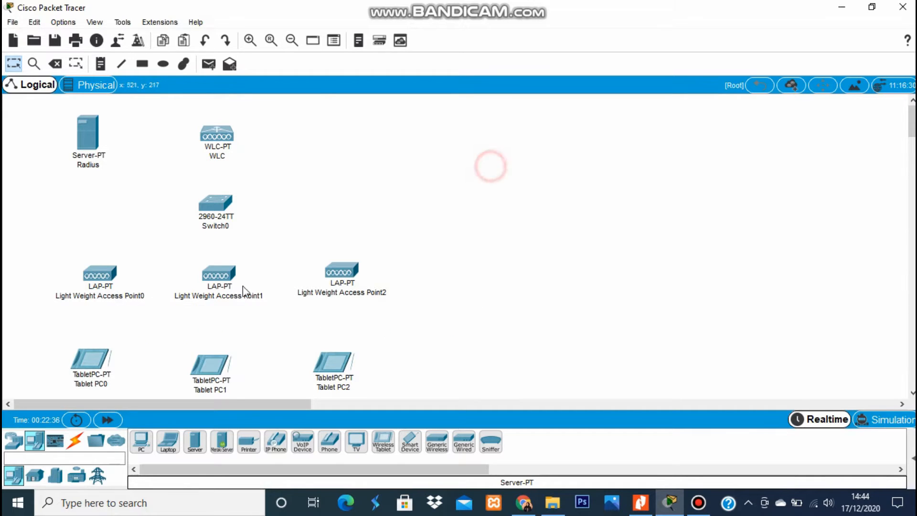
double_click(112, 298)
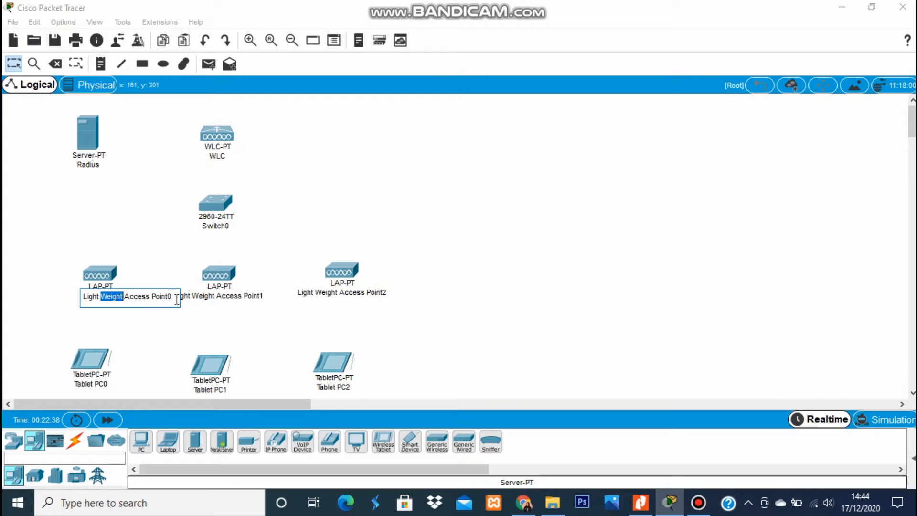
drag(177, 299, 24, 289)
text(Lt1)
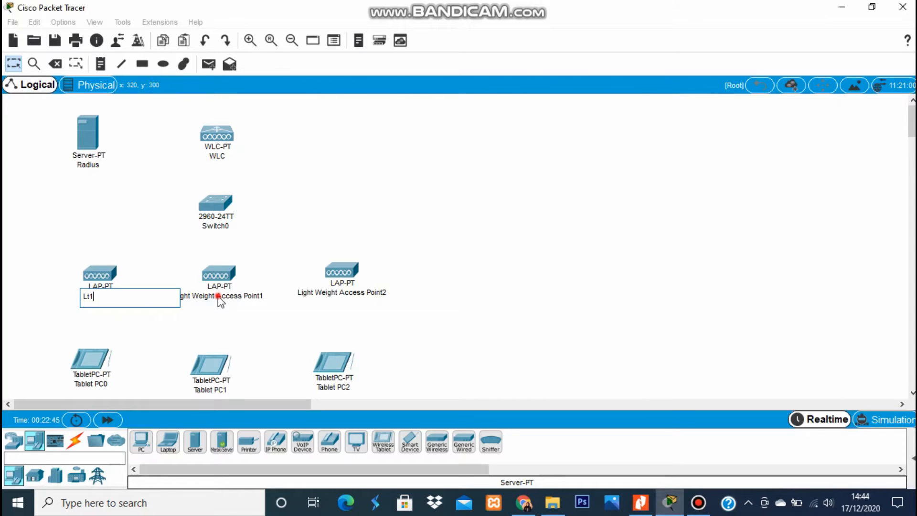
double_click(219, 296)
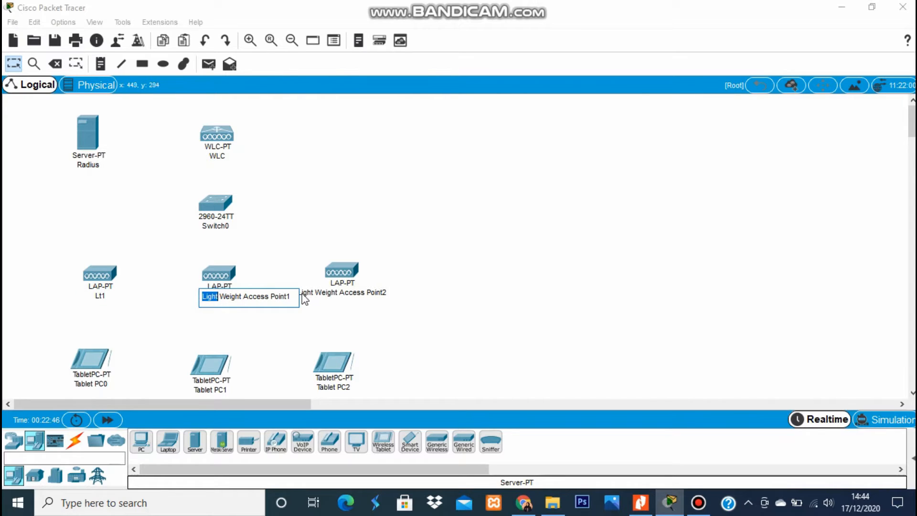
drag(295, 297, 121, 290)
text(Lt2)
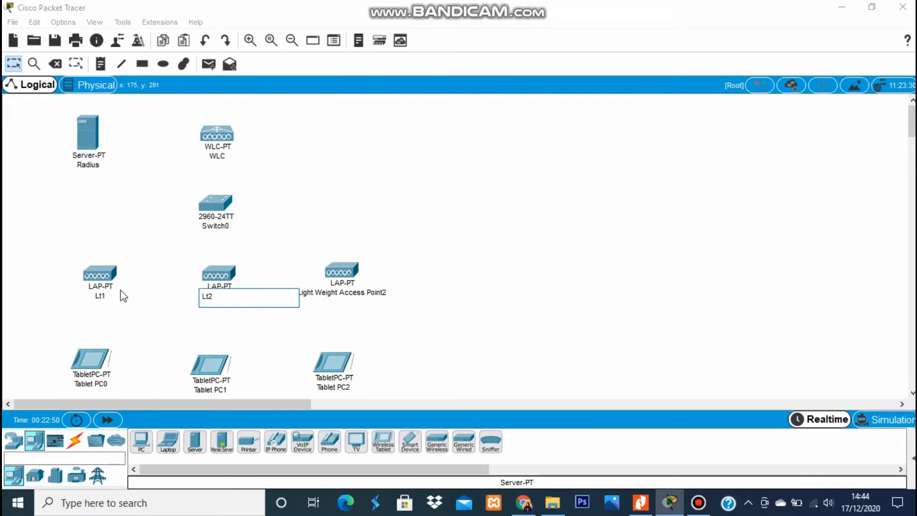
click(379, 195)
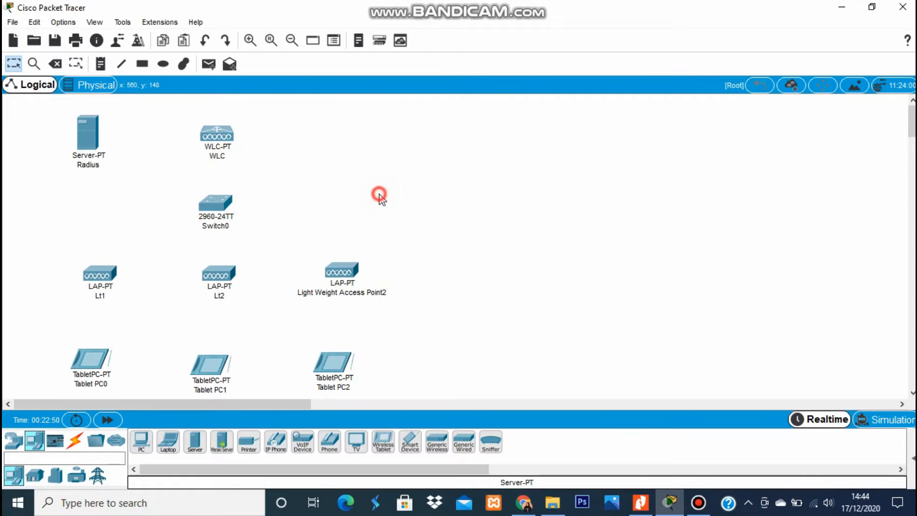
Rename the third access point to Lt3.
click(369, 292)
click(346, 285)
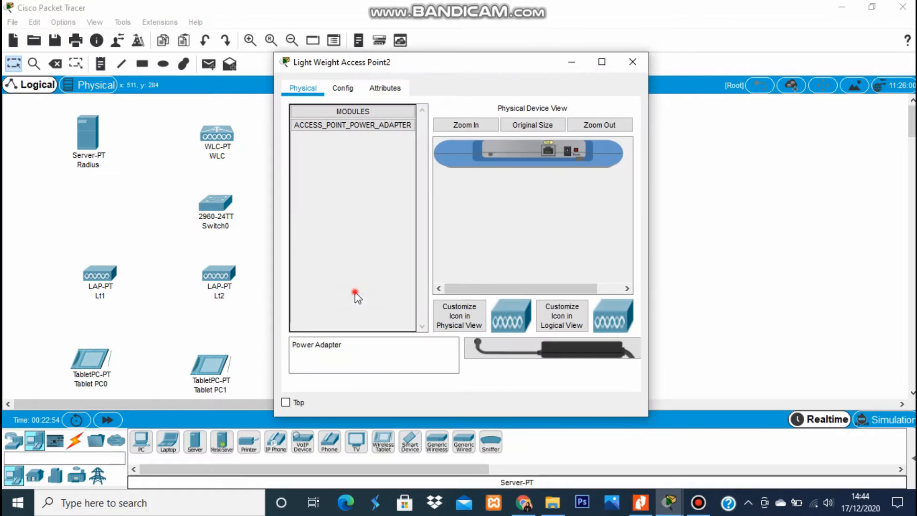
click(624, 69)
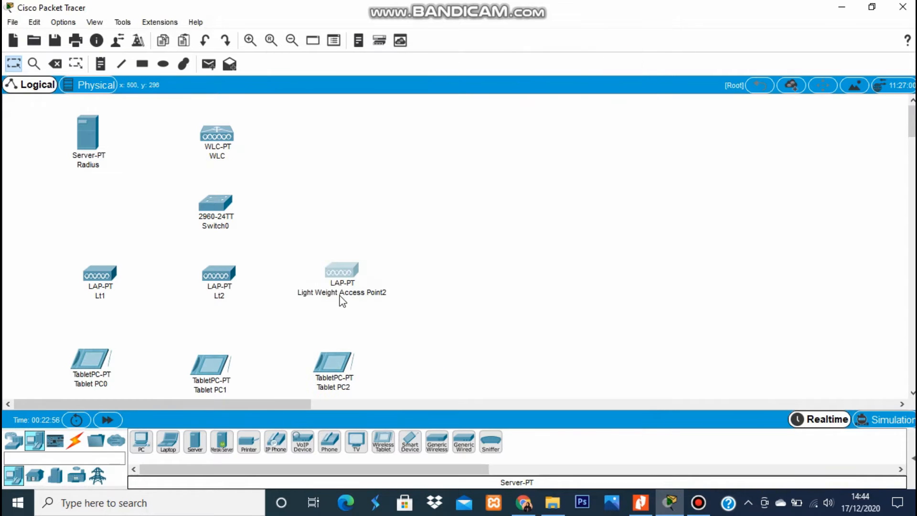
double_click(334, 293)
click(418, 295)
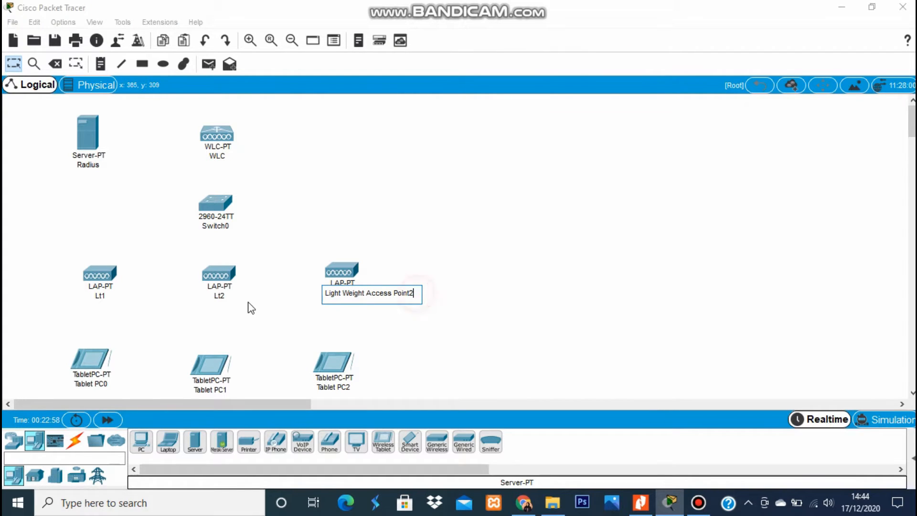
mouse_move(415, 295)
mouse_down()
mouse_move(311, 303)
mouse_move(334, 299)
mouse_move(326, 295)
mouse_up()
text(L)
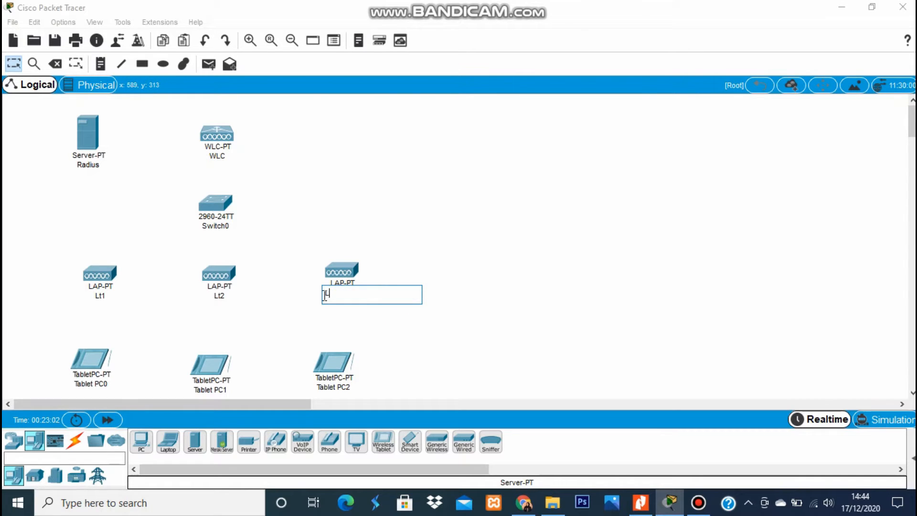
text(t3)
click(389, 187)
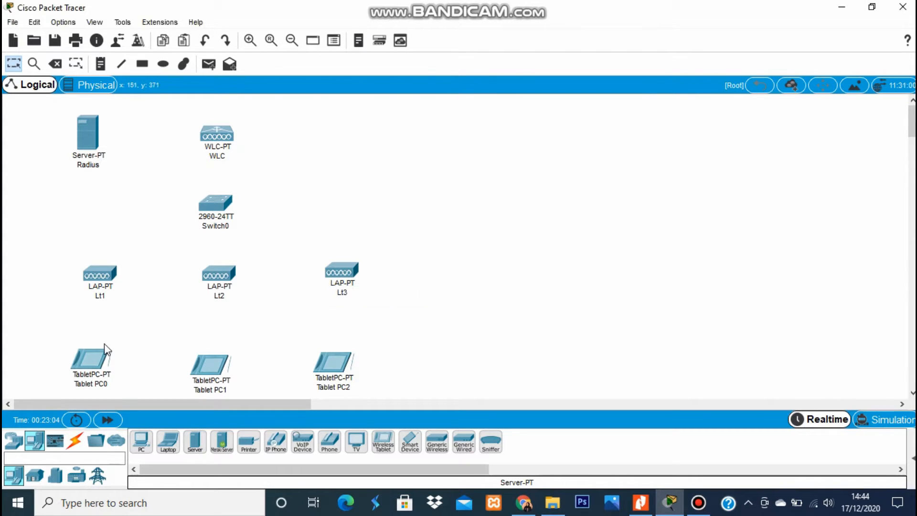
Replace the Tablet PC0–PC2 labels with PC1, PC2 and PC3 from left to right.
double_click(89, 384)
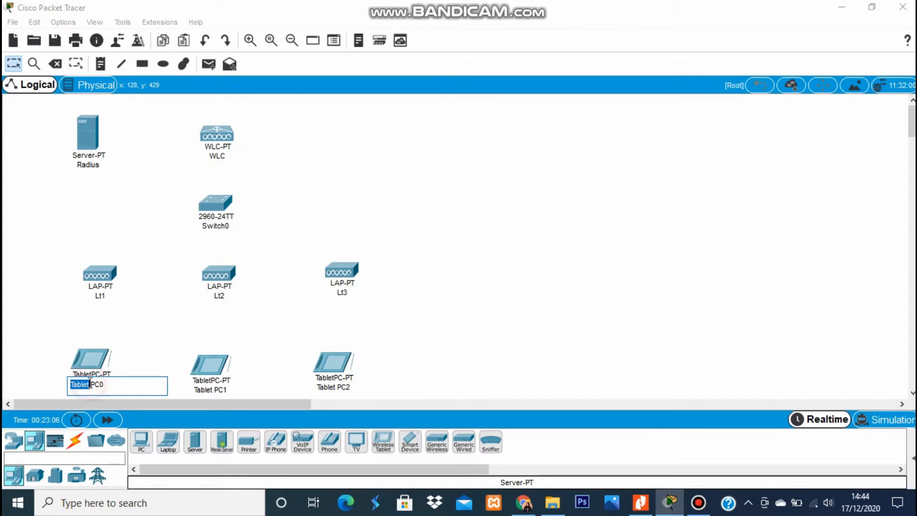
drag(112, 384, 57, 385)
text(P)
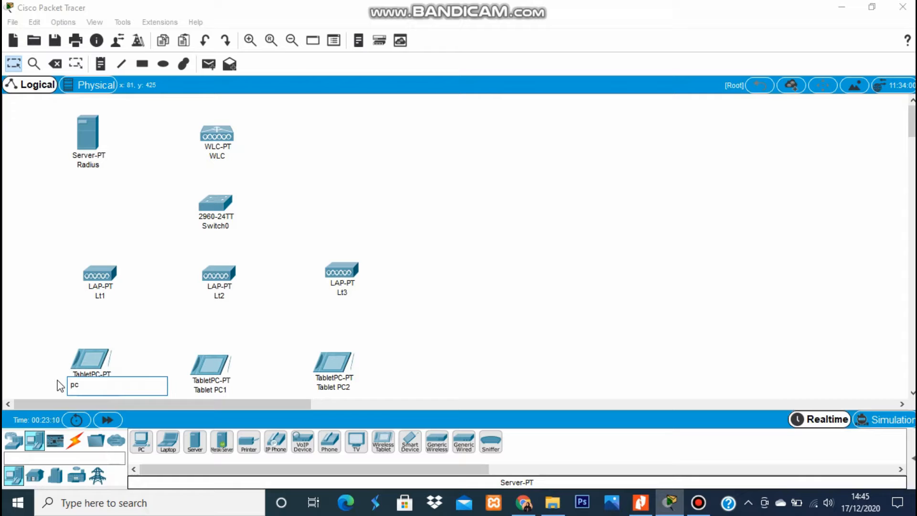
key(BackSpace)
text(1)
click(203, 308)
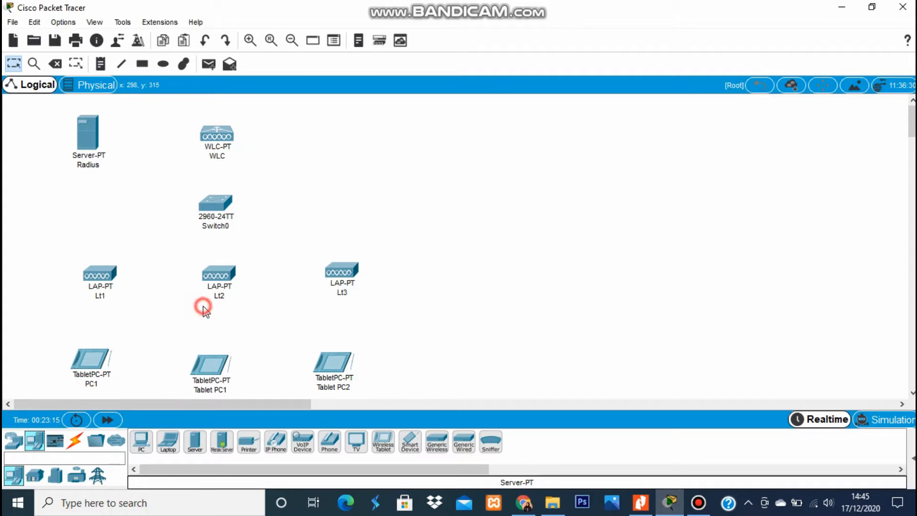
click(225, 388)
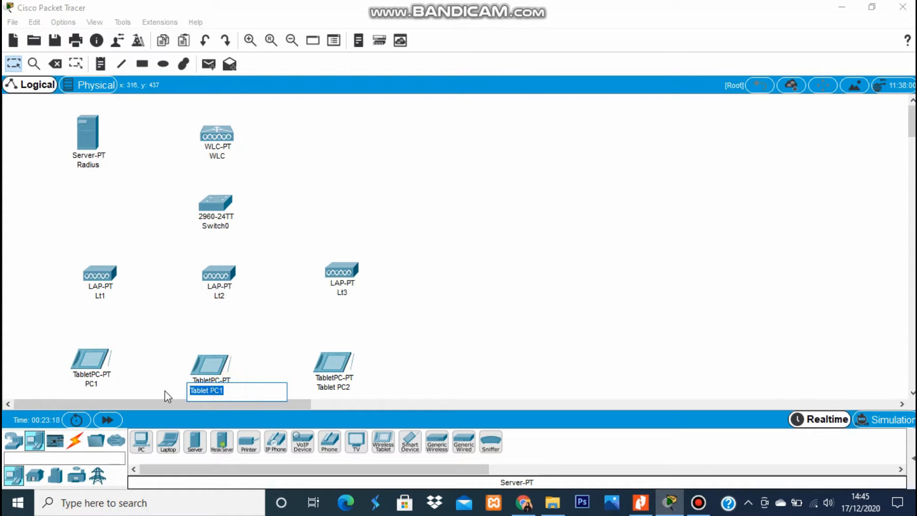
text(PC2)
click(335, 388)
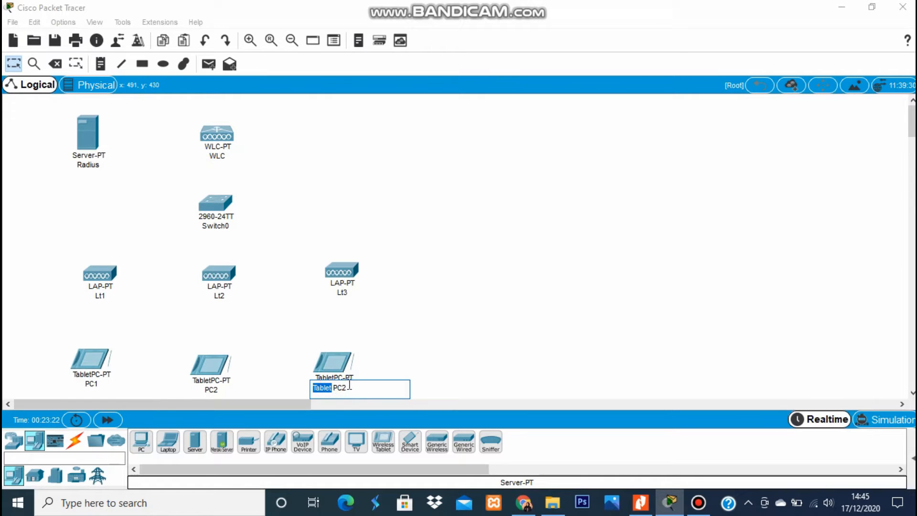
text(PC3)
click(358, 215)
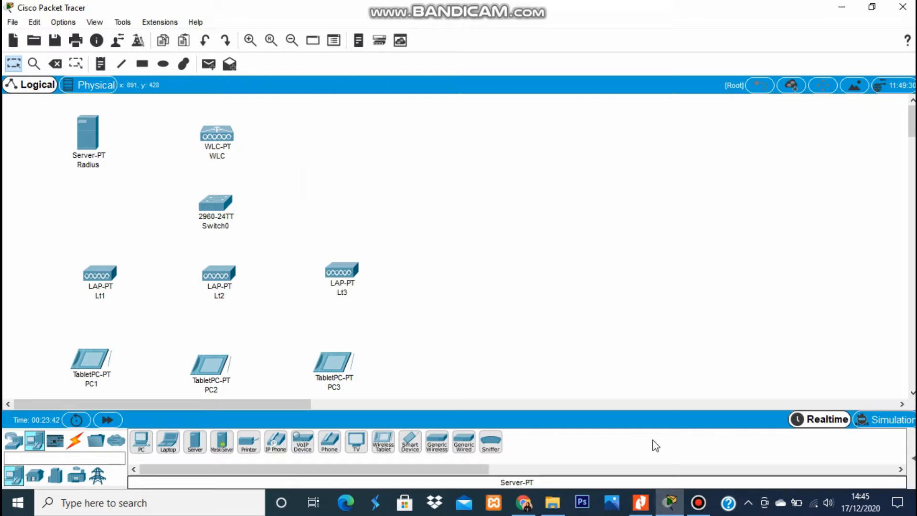
Cable Switch0 to the WLC and the Radius server using automatic connection type.
click(72, 445)
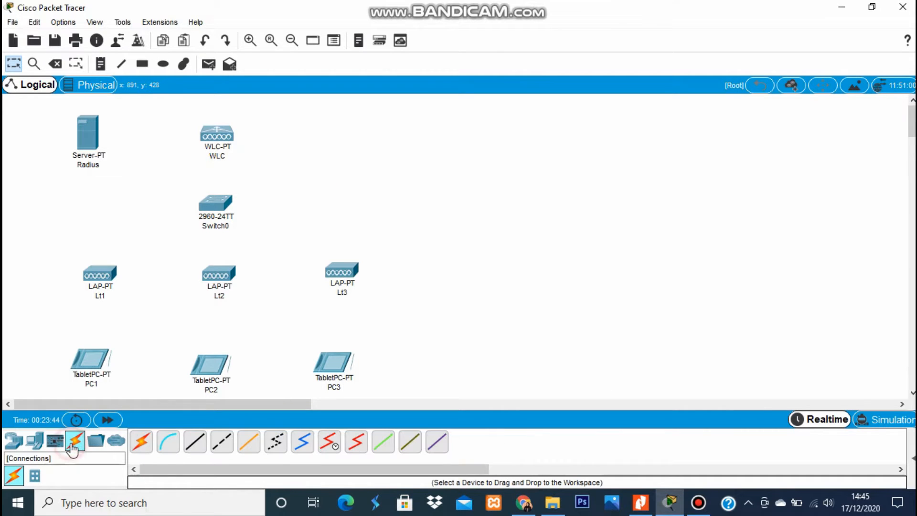
click(218, 205)
click(632, 61)
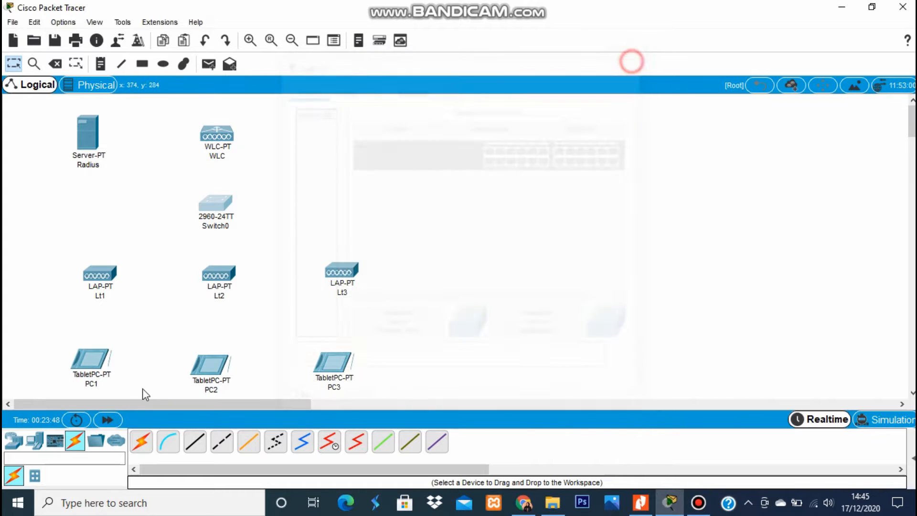
click(142, 442)
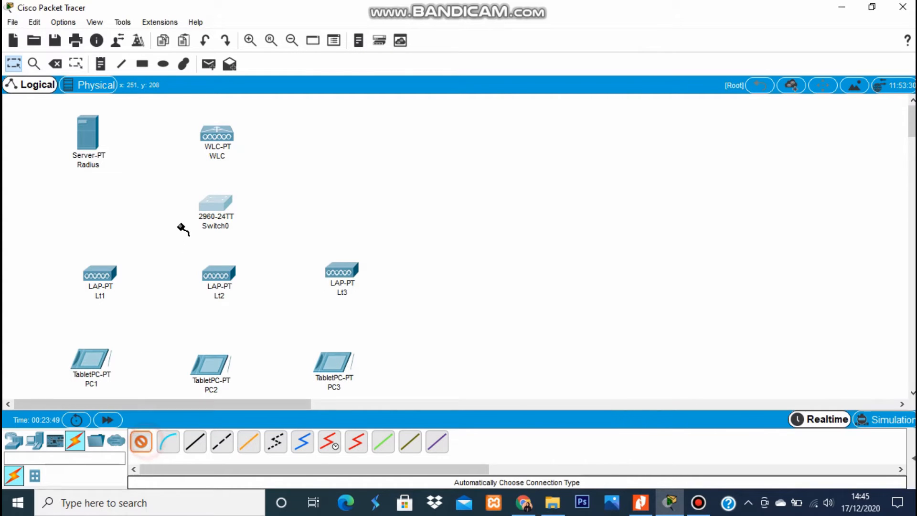
click(215, 206)
click(216, 135)
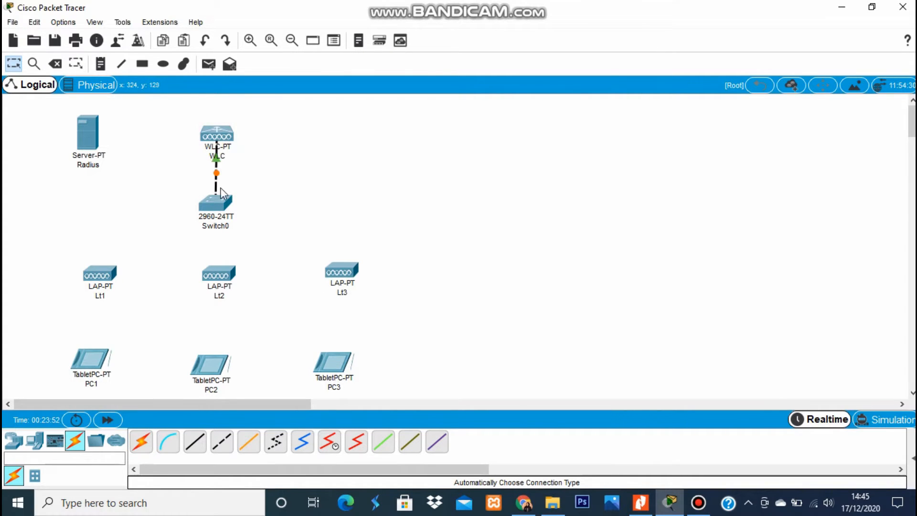
click(142, 442)
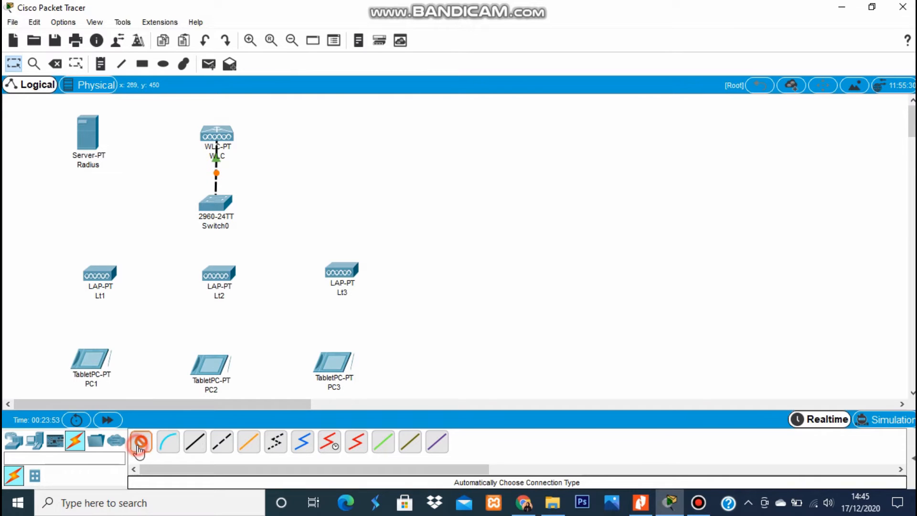
click(206, 212)
click(87, 136)
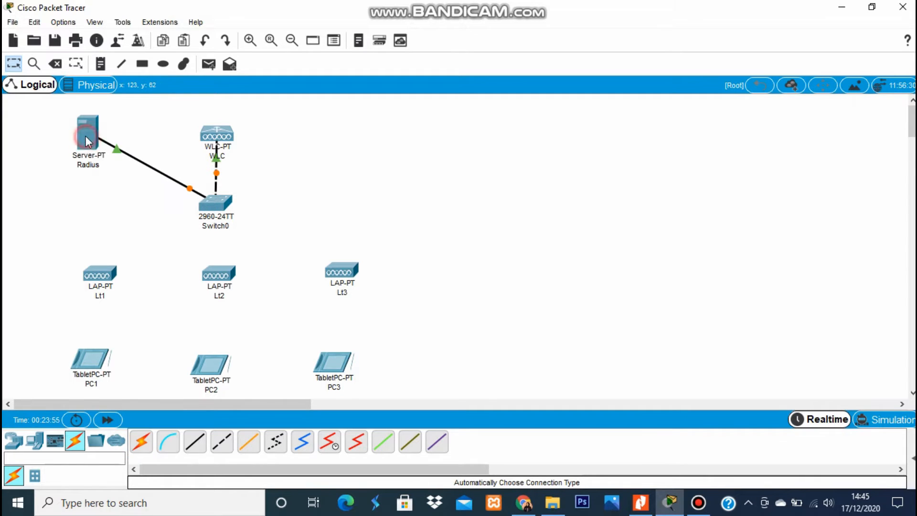
Cable Switch0 to access points Lt1, Lt2 and Lt3.
click(139, 442)
click(218, 210)
click(98, 277)
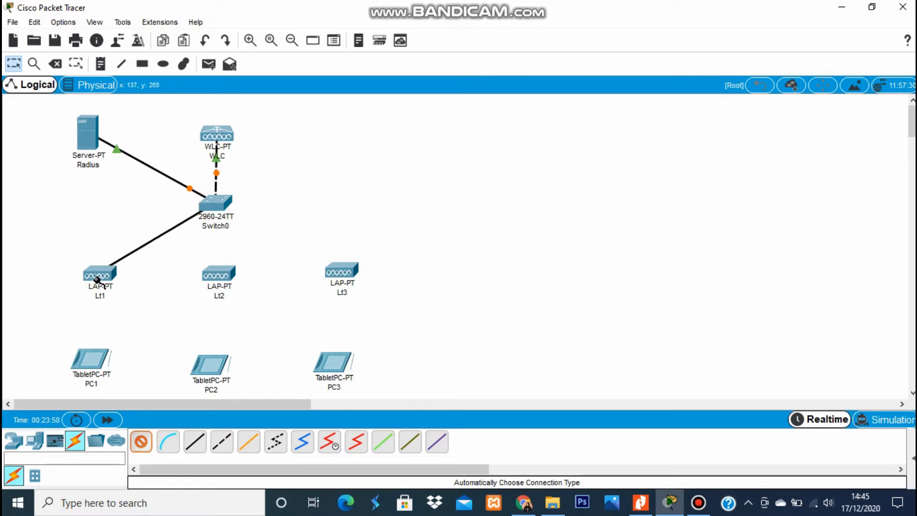
click(141, 442)
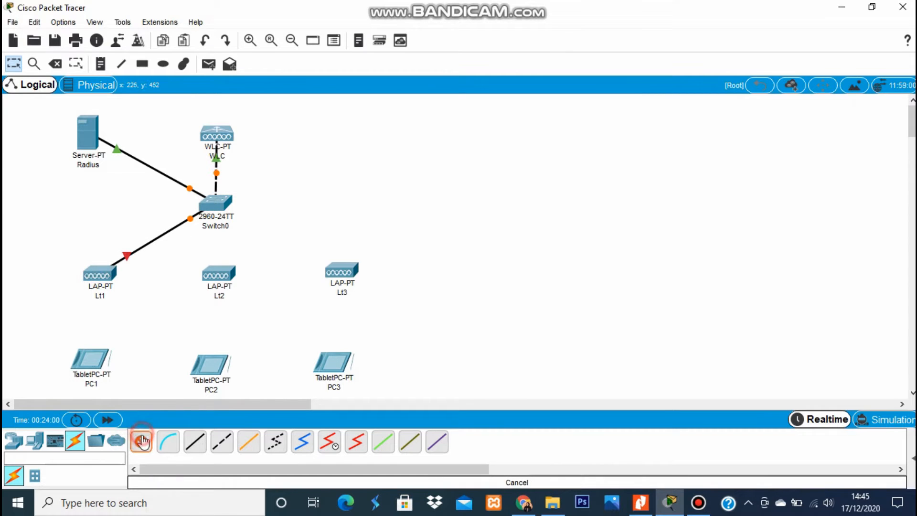
click(217, 205)
click(221, 278)
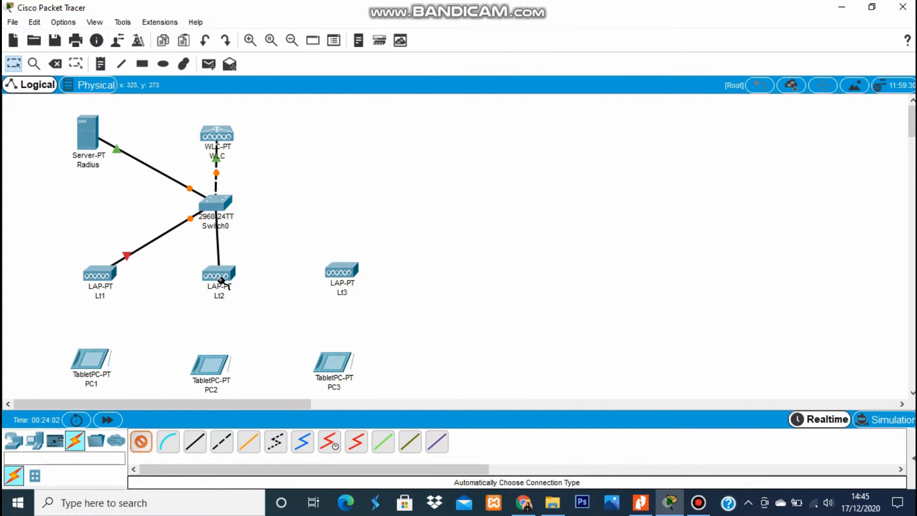
click(142, 441)
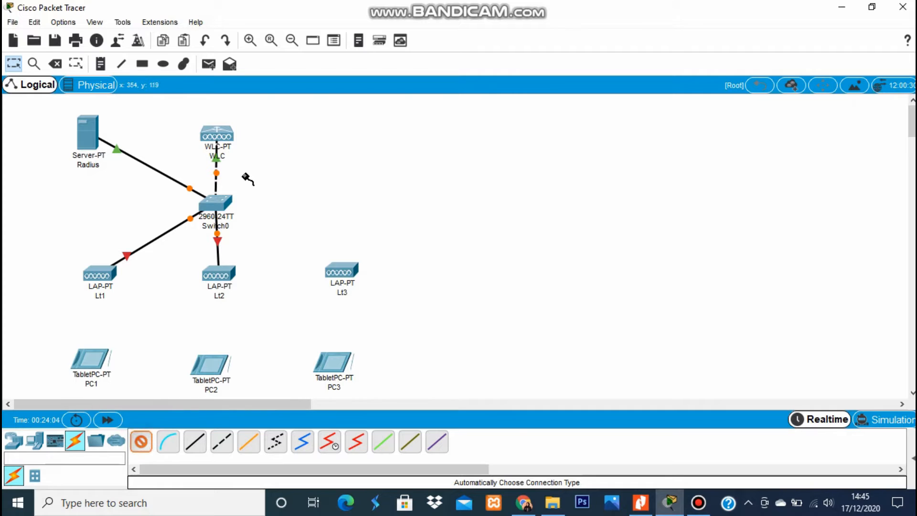
click(216, 205)
click(337, 268)
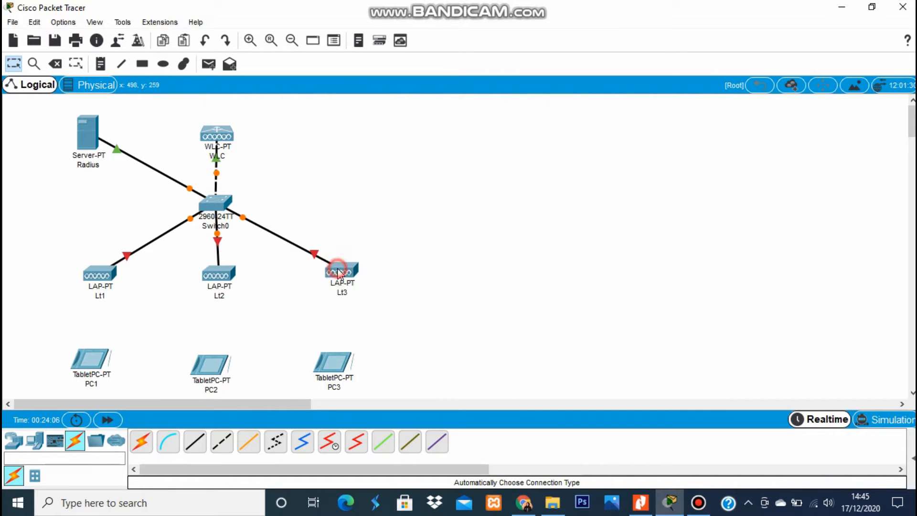
Drag access points Lt3 and Lt2 closer to the switch.
click(463, 290)
drag(336, 270, 281, 265)
click(357, 275)
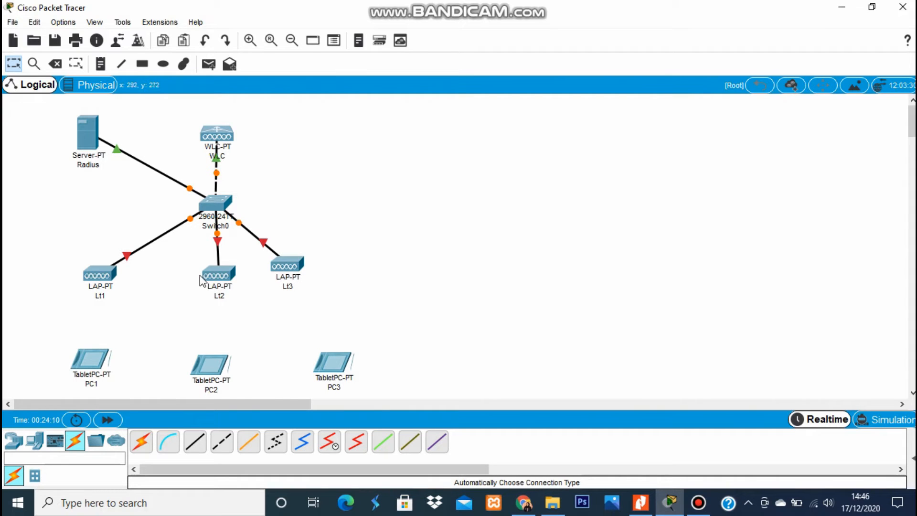
drag(211, 273, 192, 271)
click(344, 244)
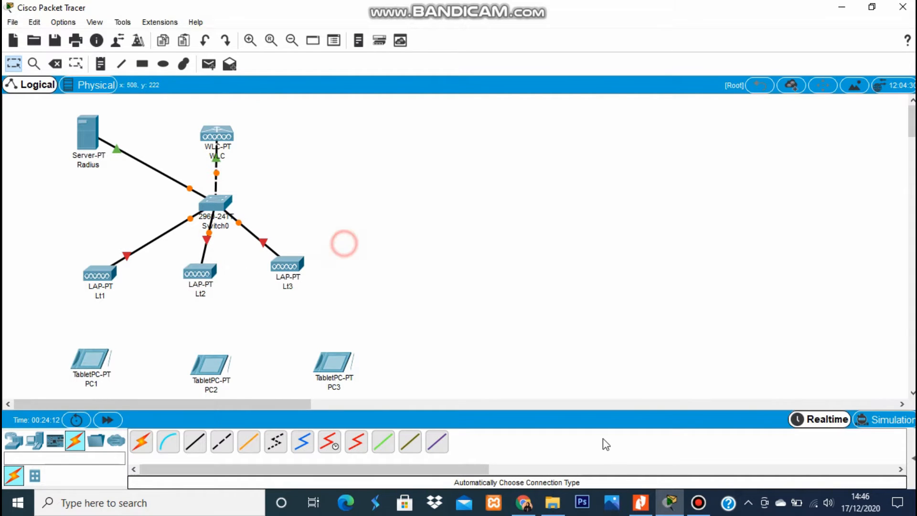
Restore the lab guide to the right half, scroll to step 2, and select the Radius server.
click(641, 502)
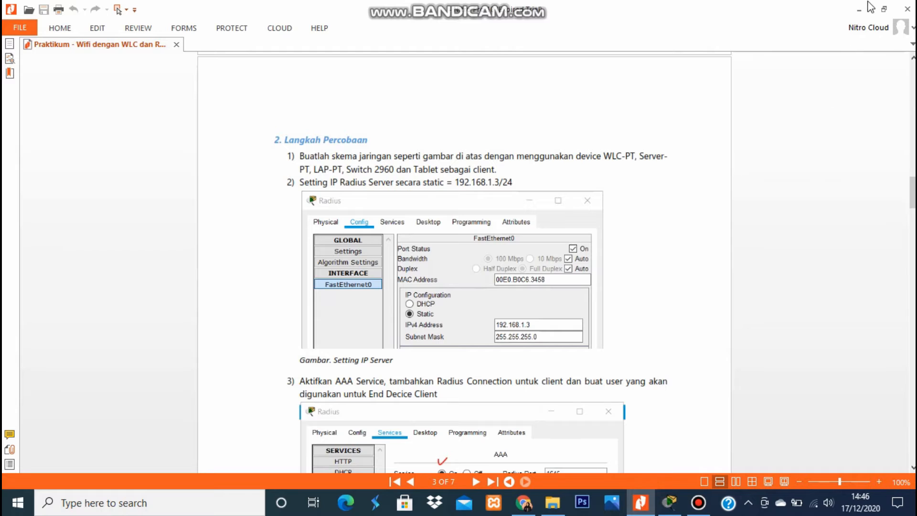
click(885, 10)
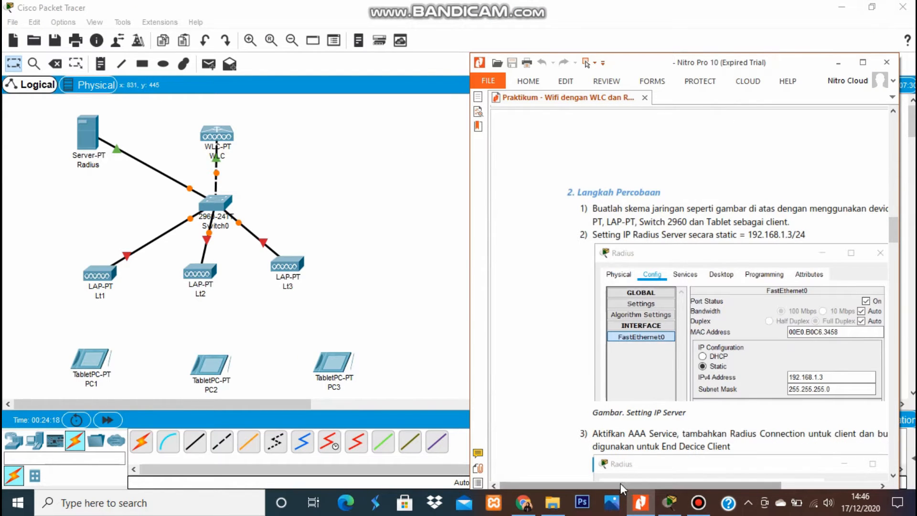
drag(620, 484, 678, 483)
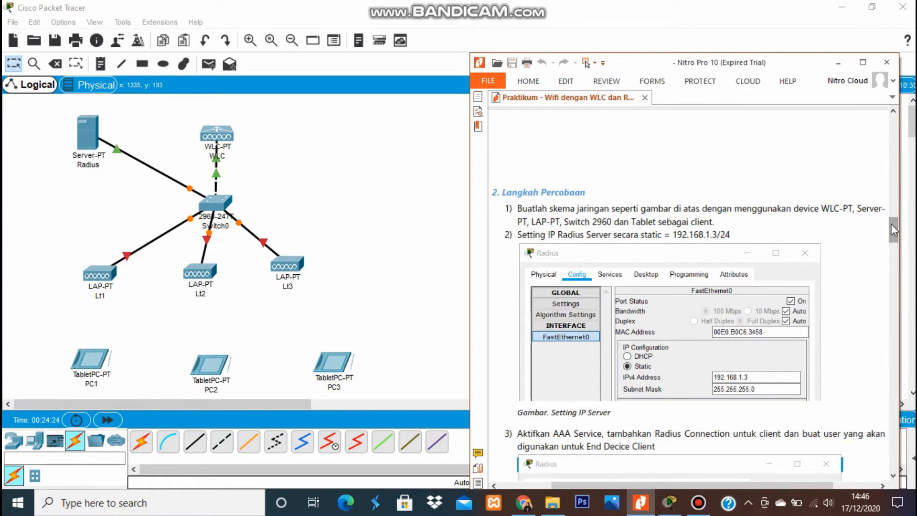
drag(893, 226, 894, 235)
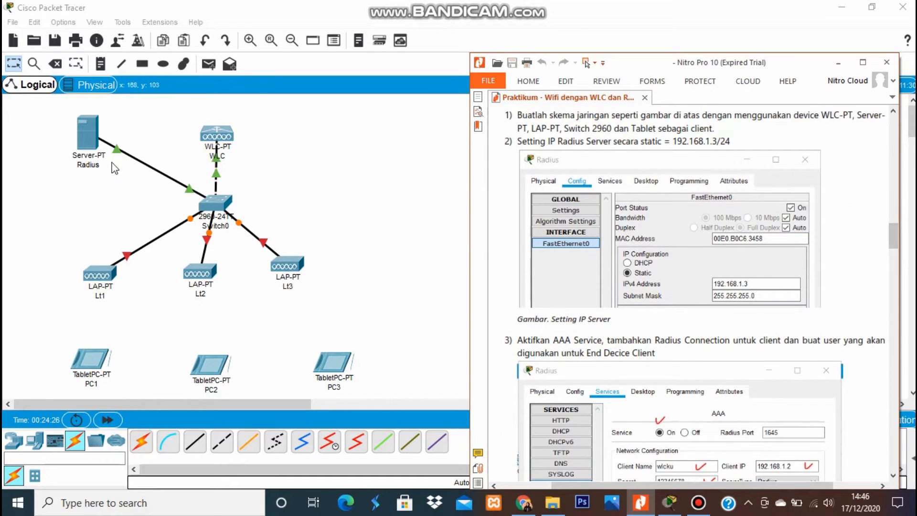
click(93, 140)
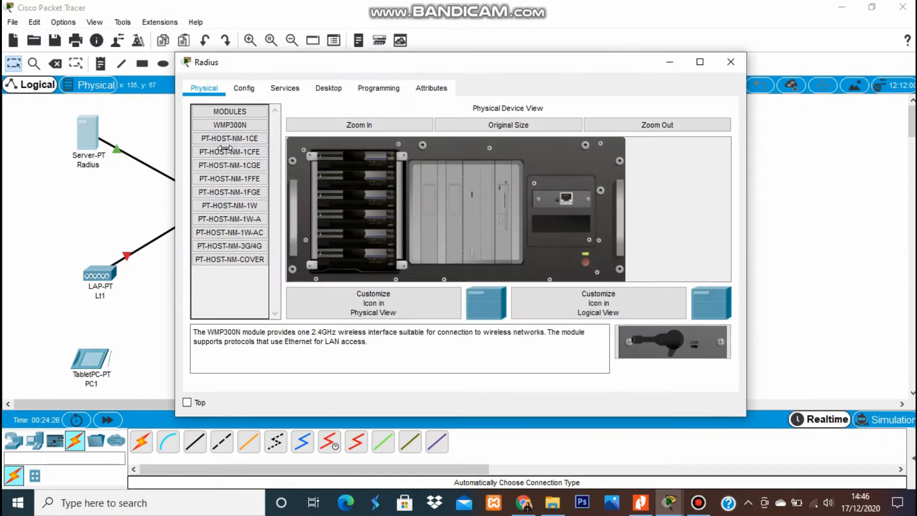
Set the Radius server's FastEthernet0 to 192.168.1.3 with mask 255.255.255.0.
click(241, 93)
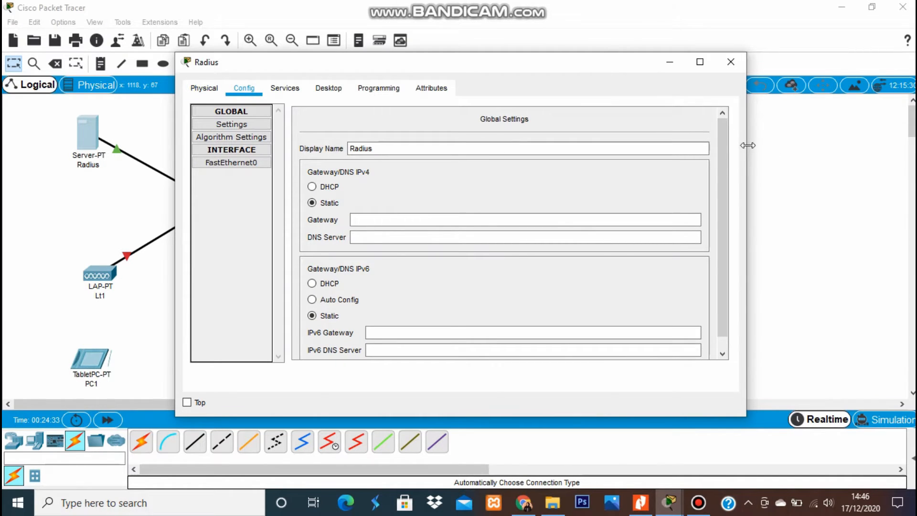
drag(746, 143, 636, 156)
drag(428, 68, 308, 67)
click(640, 503)
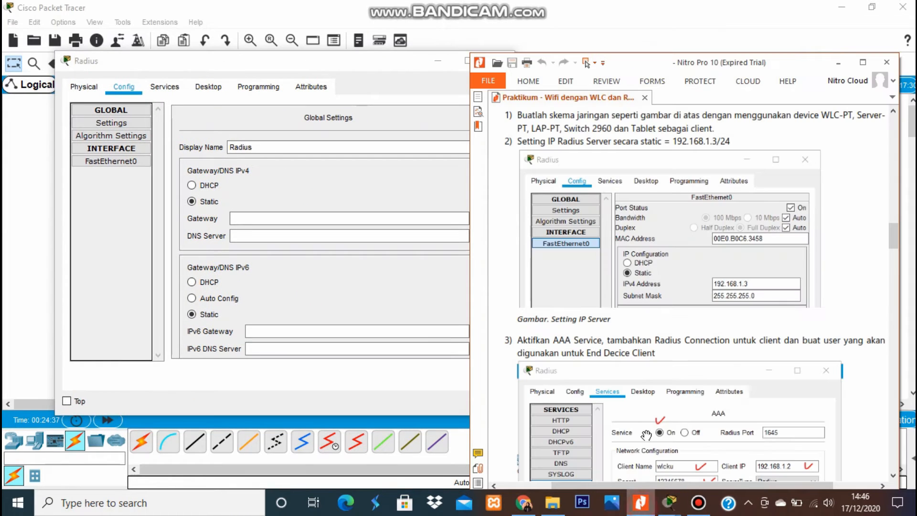
click(116, 162)
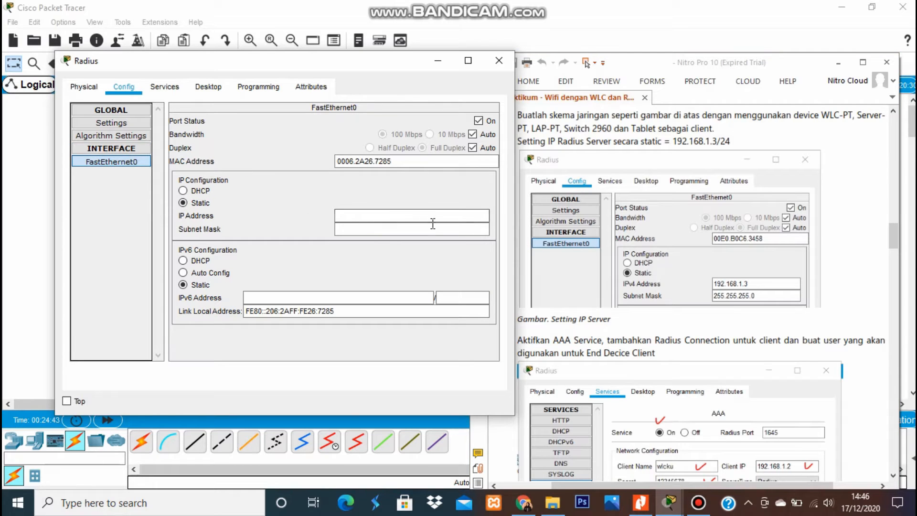
click(407, 215)
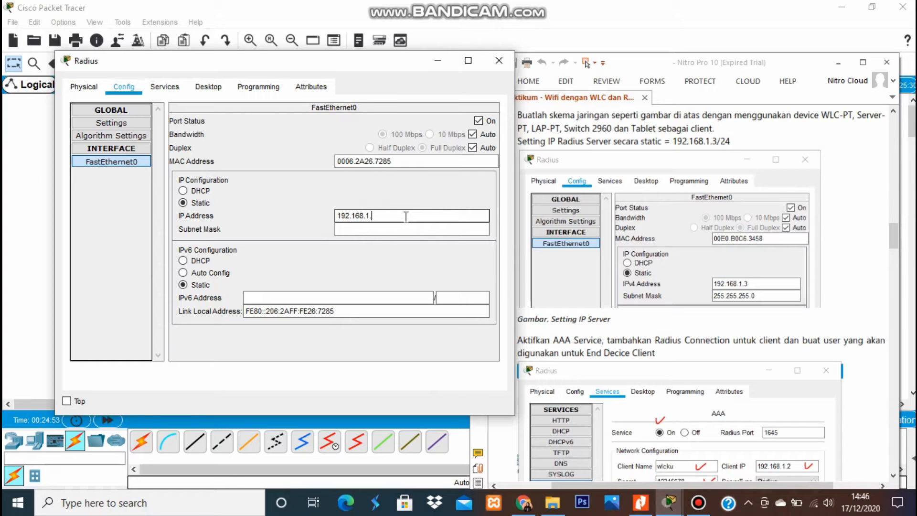
click(397, 229)
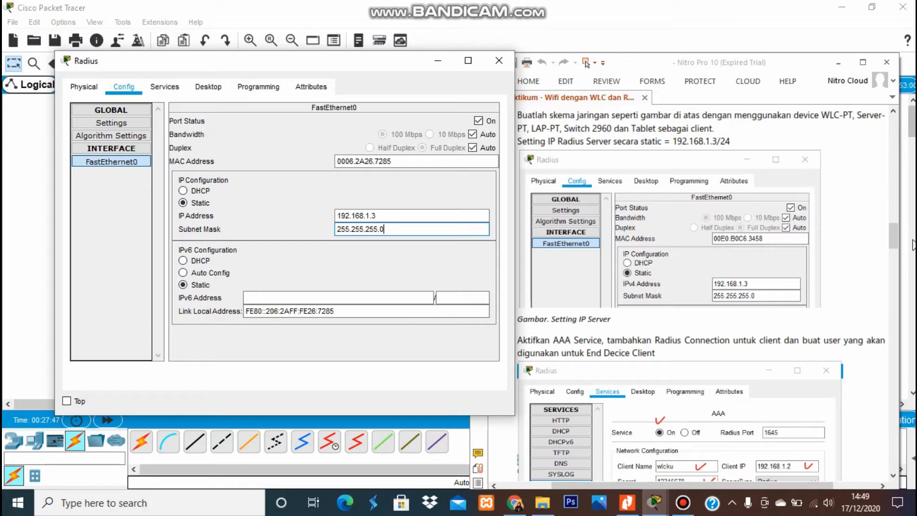
drag(896, 243, 901, 252)
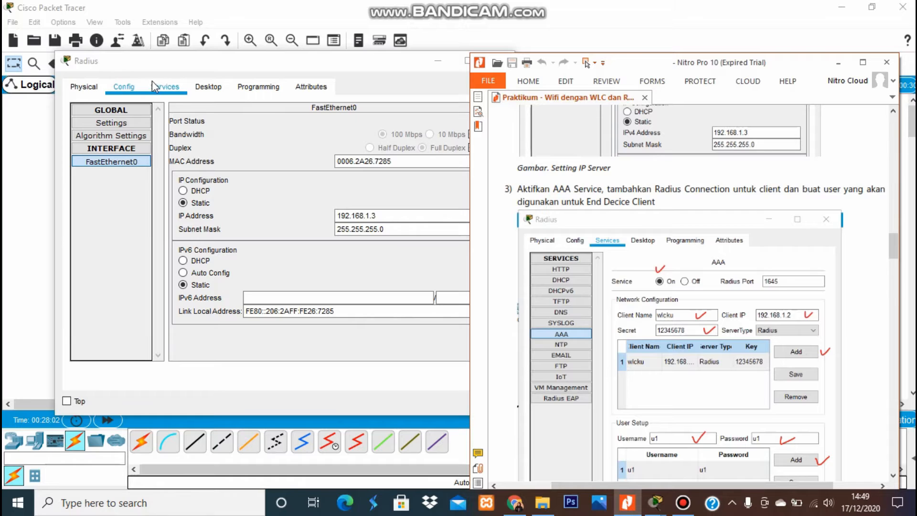
Show the Radius server's Services tab and select the AAA service.
click(163, 86)
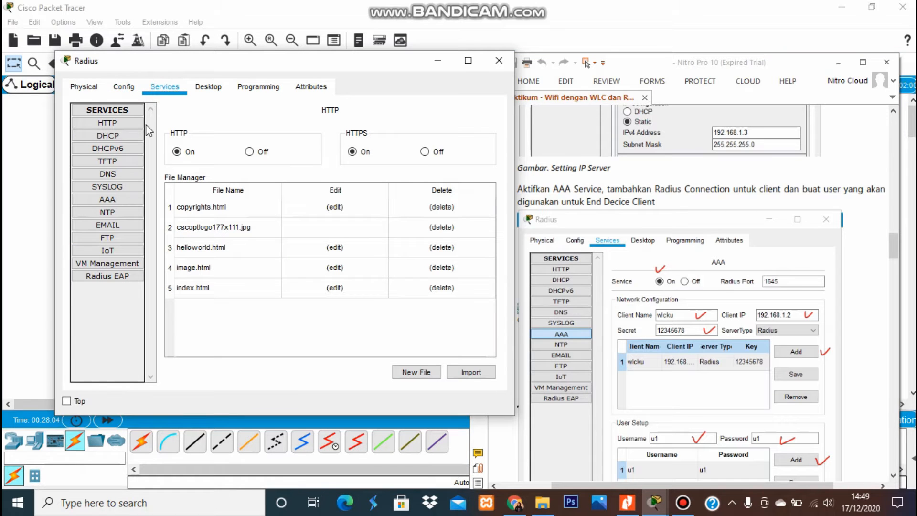
click(119, 200)
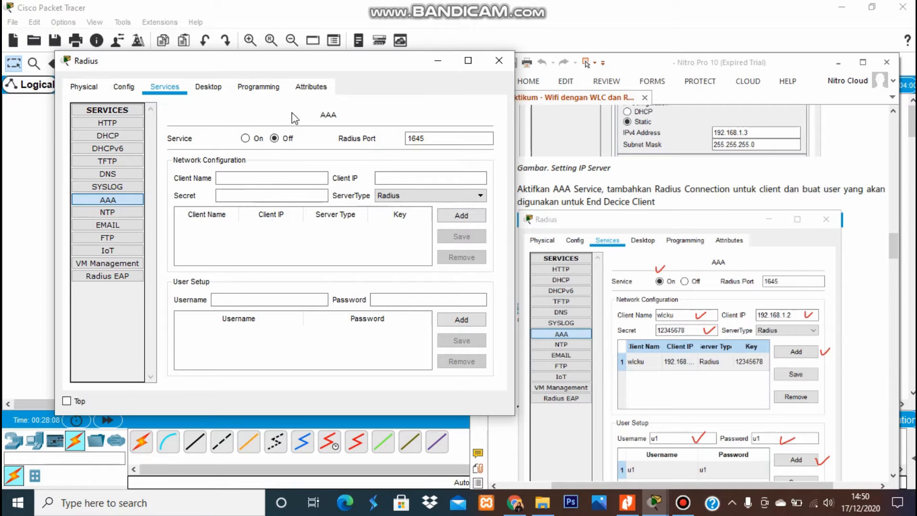
Turn AAA on and add RADIUS client wlcku at 192.168.1.2 with its shared secret.
click(246, 139)
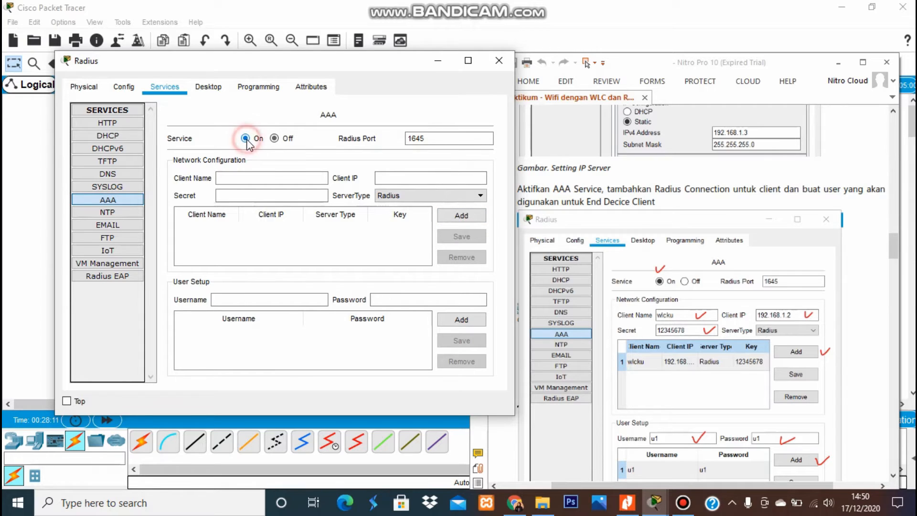
click(258, 178)
text(w)
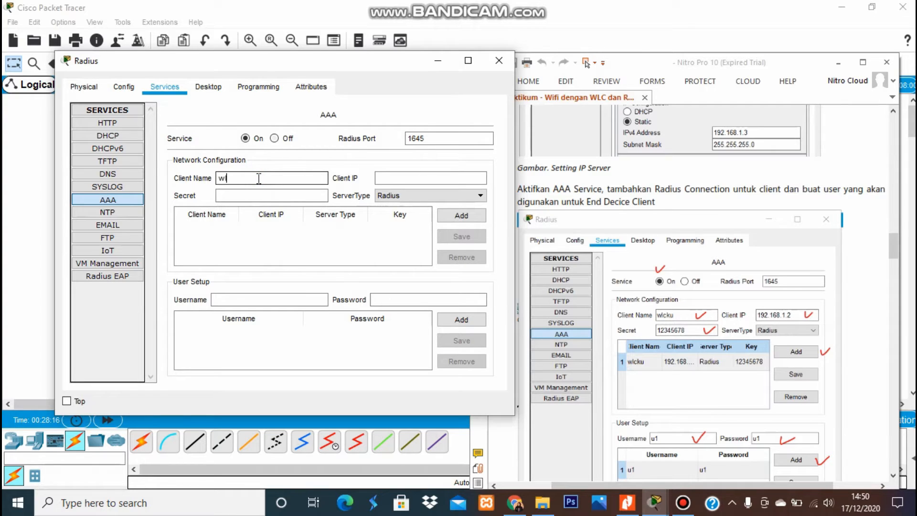
text(lcku)
click(289, 200)
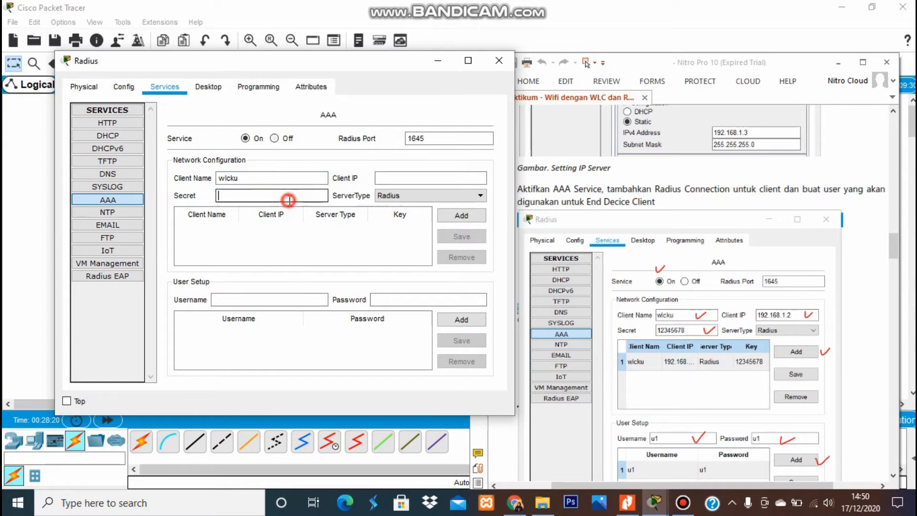
text(12345678)
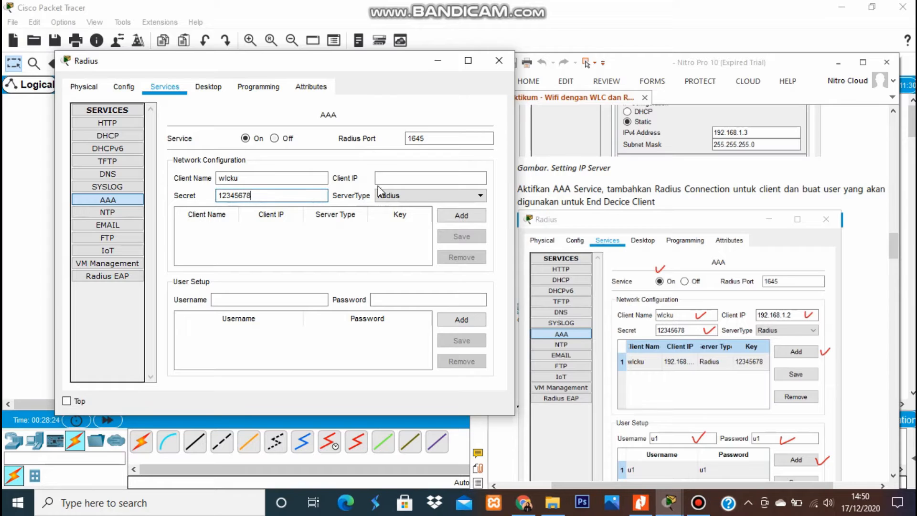
click(390, 179)
click(391, 179)
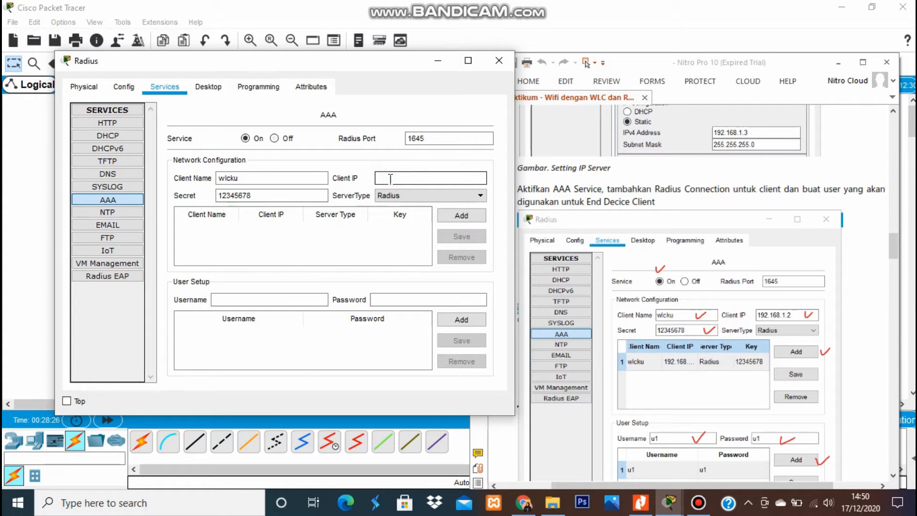
text(192.168.1.2)
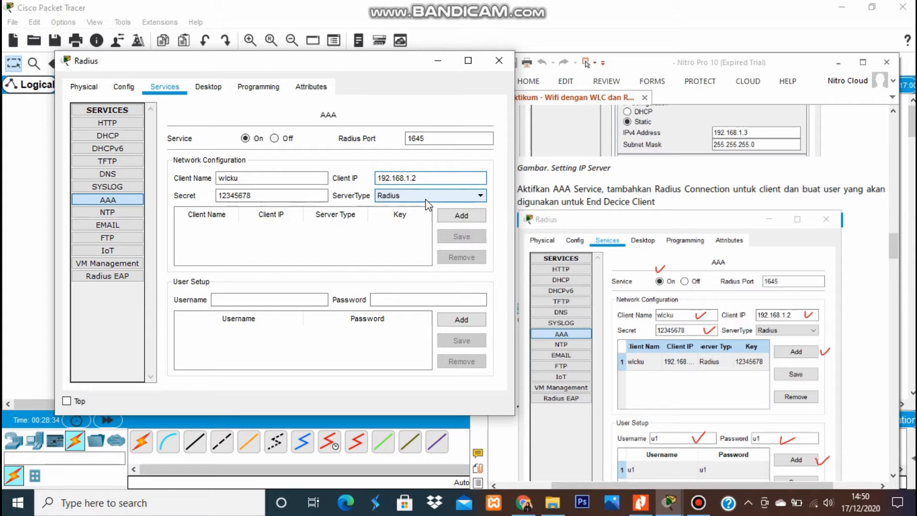
click(461, 216)
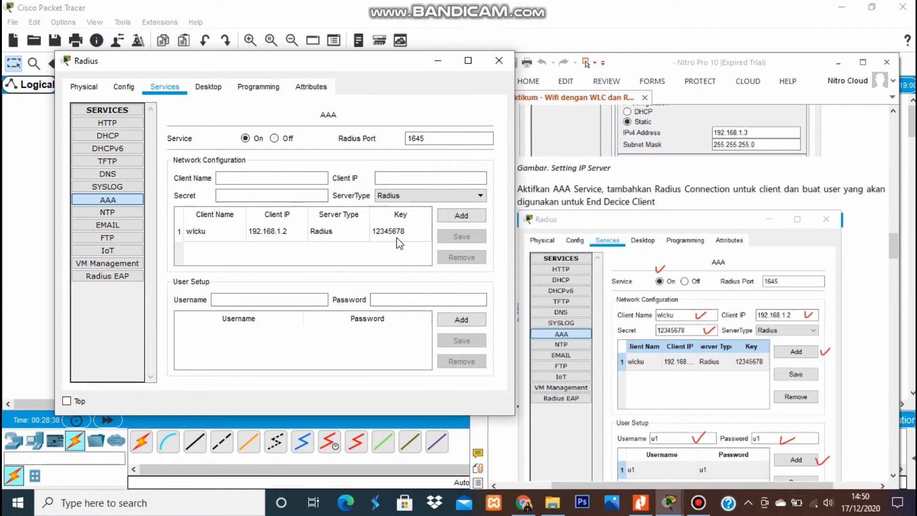
Add AAA users u1 and u2 with their passwords.
click(272, 300)
click(388, 299)
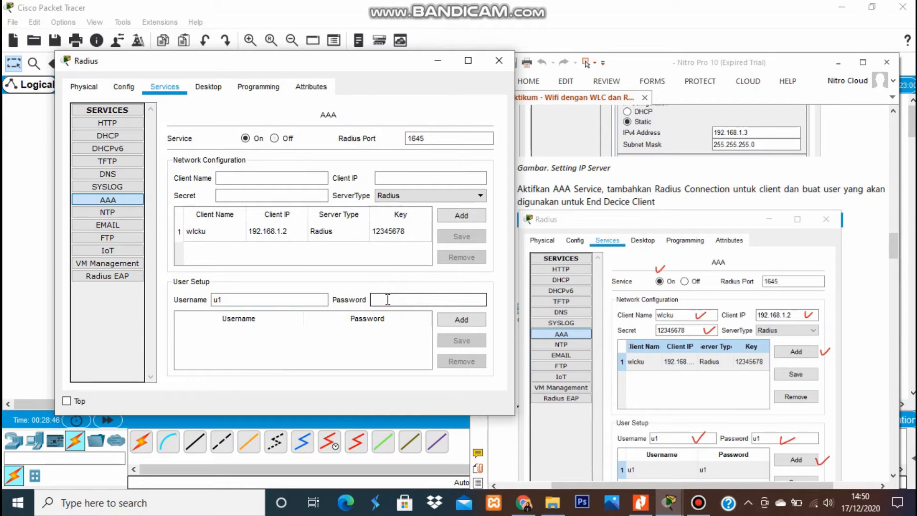
click(454, 324)
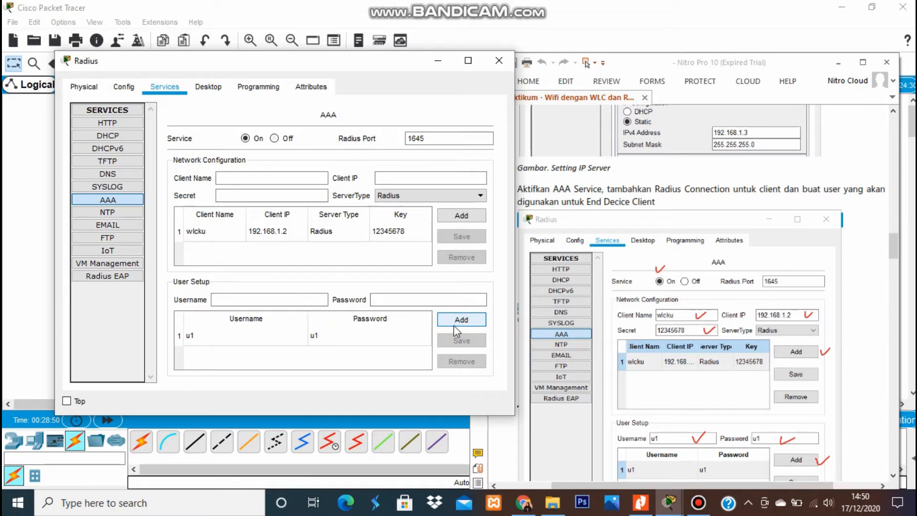
click(287, 297)
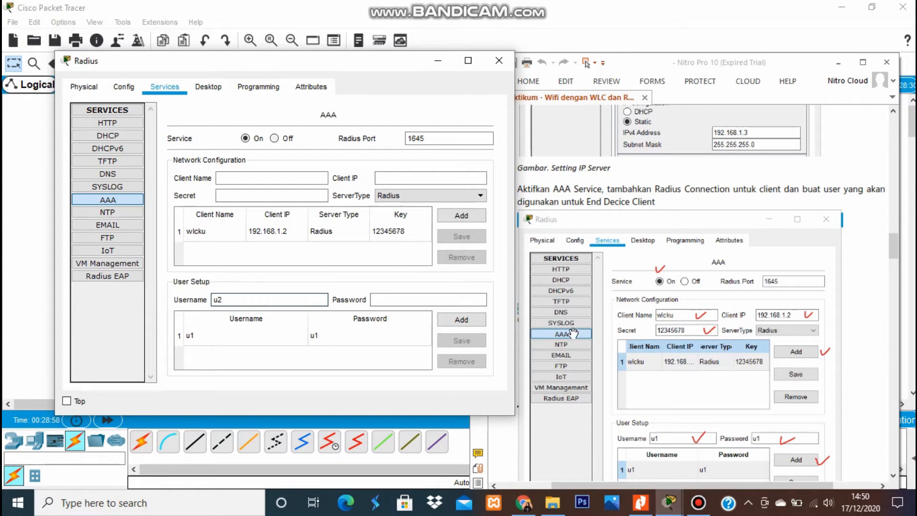
drag(894, 246, 898, 263)
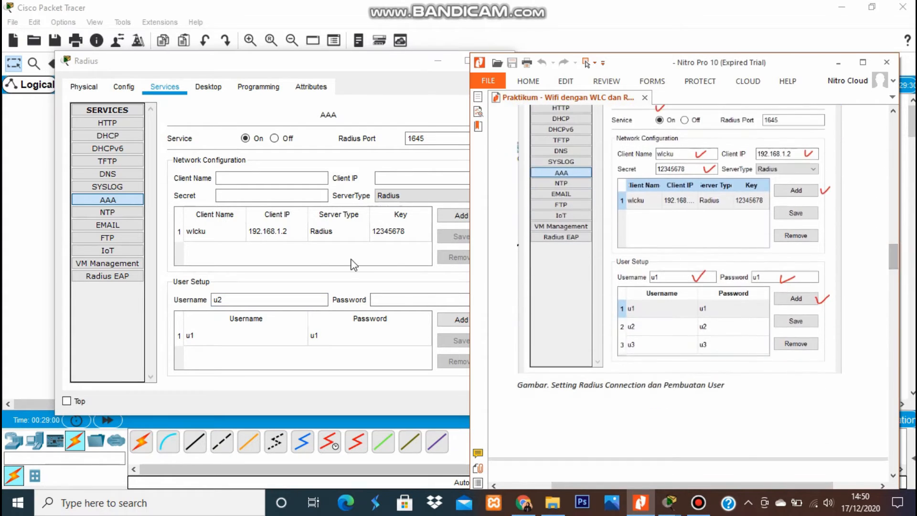
click(418, 301)
click(416, 300)
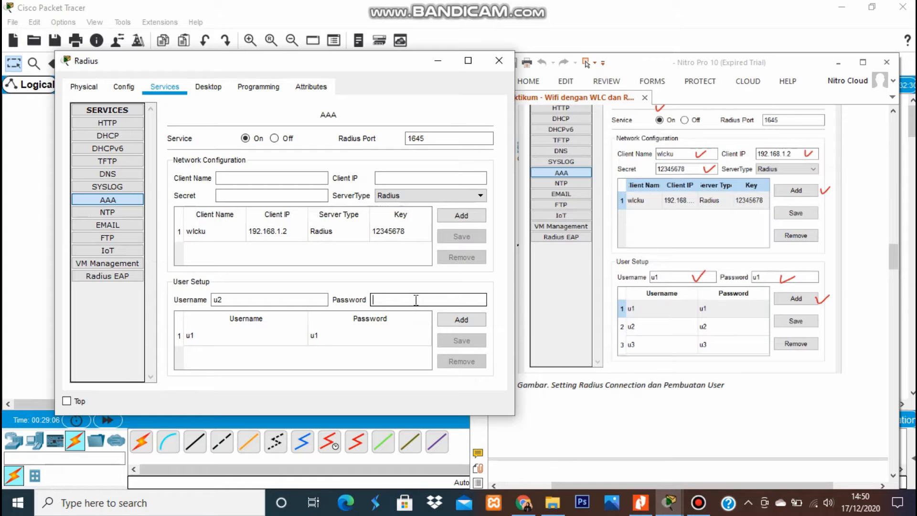
text(u2)
click(464, 320)
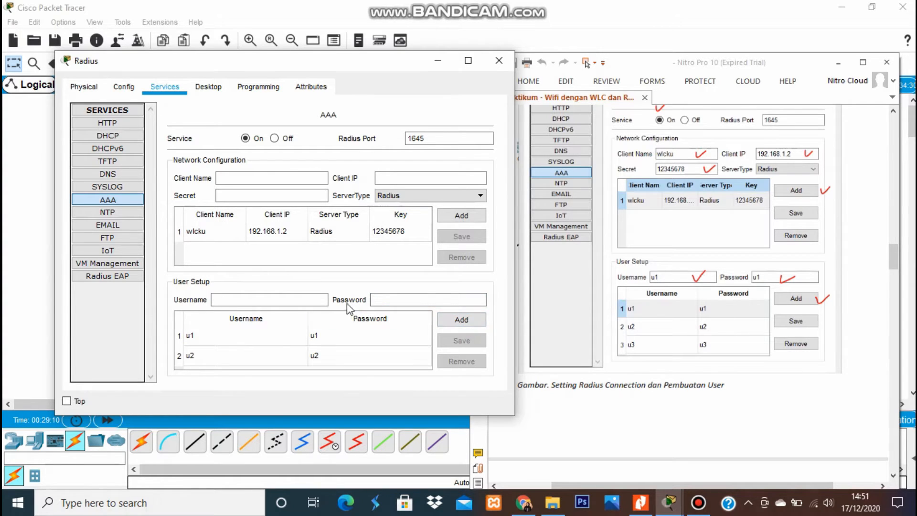
Add the third AAA user u3 with its password.
click(318, 299)
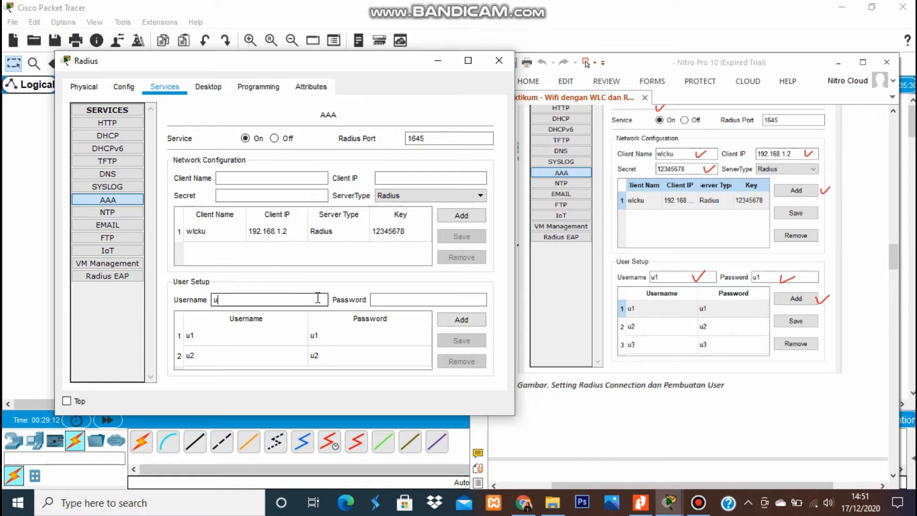
click(386, 299)
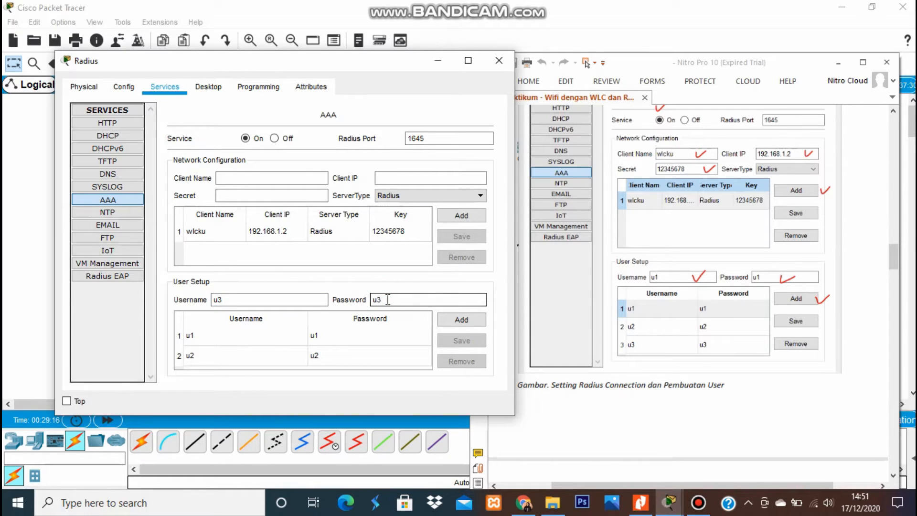
click(478, 319)
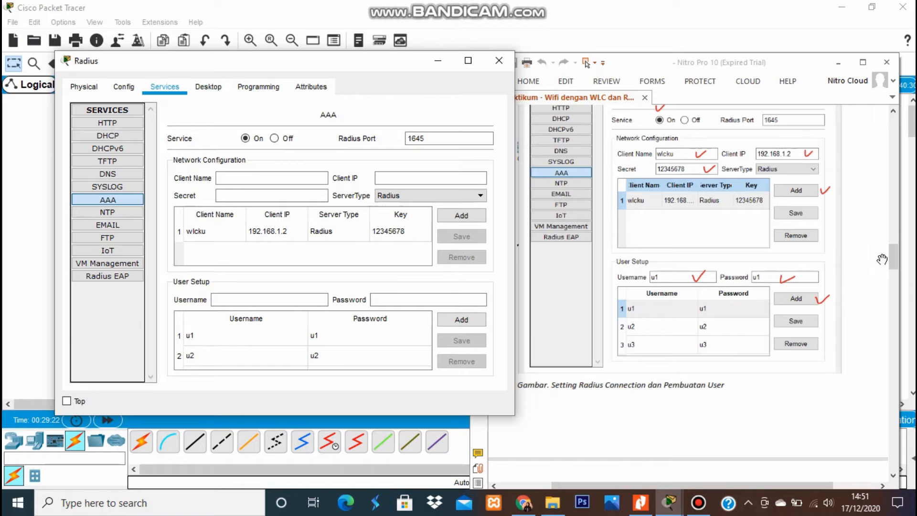
drag(891, 260, 891, 286)
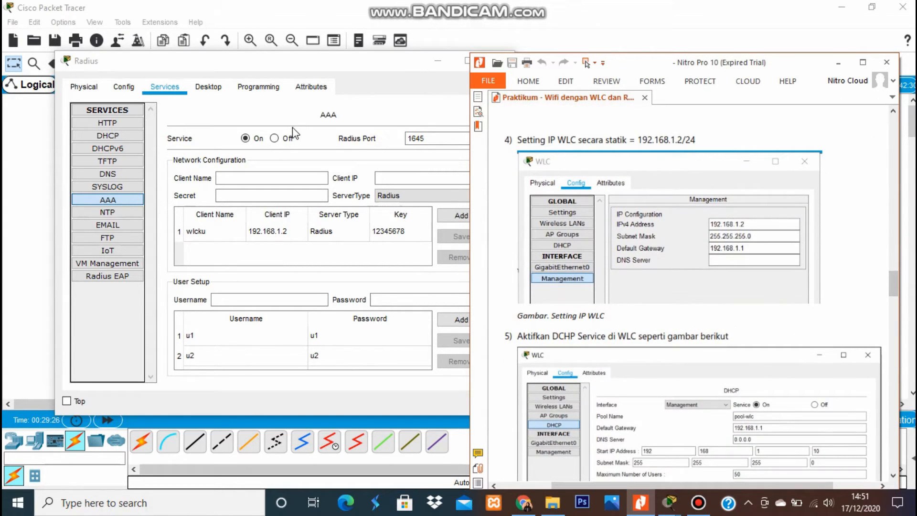
click(382, 71)
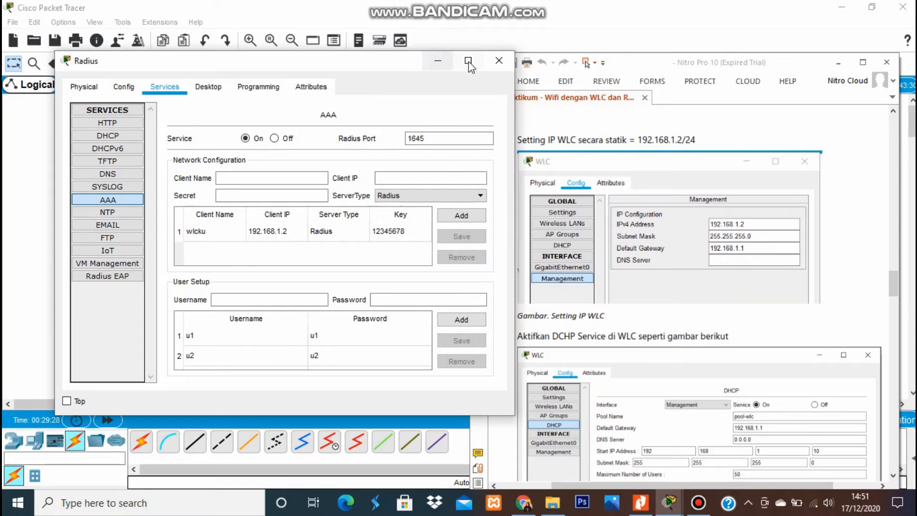
Close the Radius window and show the WLC's Config tab on the left beside the guide.
click(493, 60)
click(337, 163)
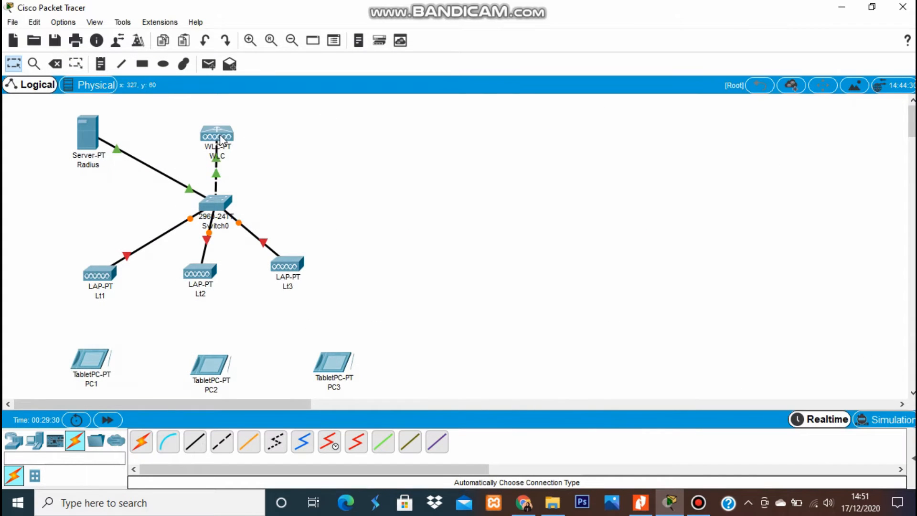
click(219, 136)
click(219, 137)
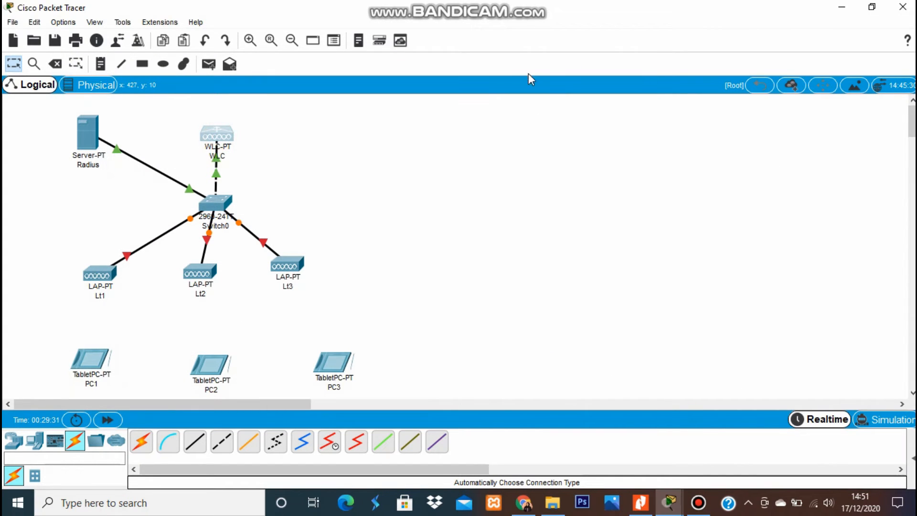
click(222, 137)
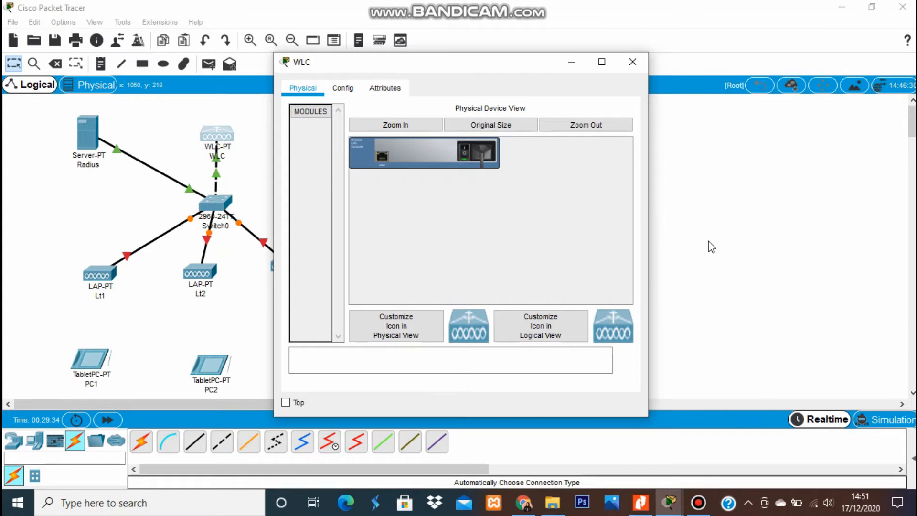
drag(450, 67, 271, 89)
click(641, 502)
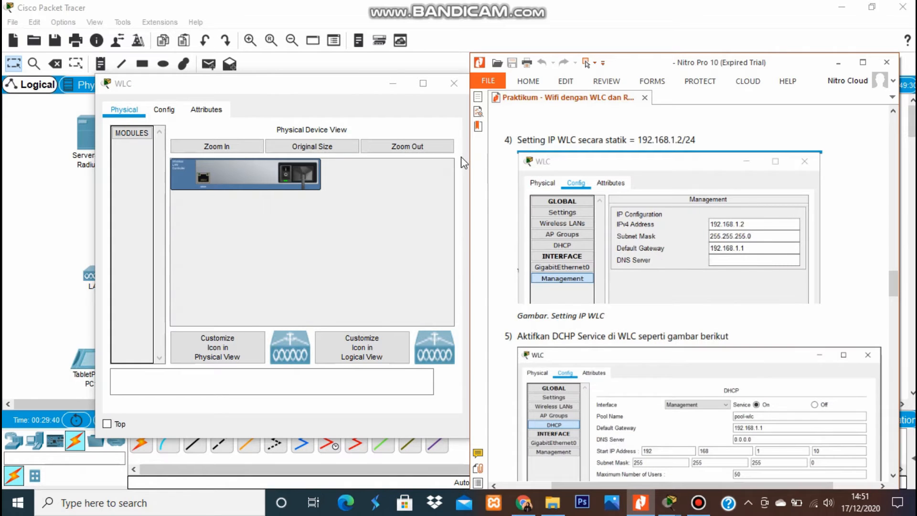
click(164, 110)
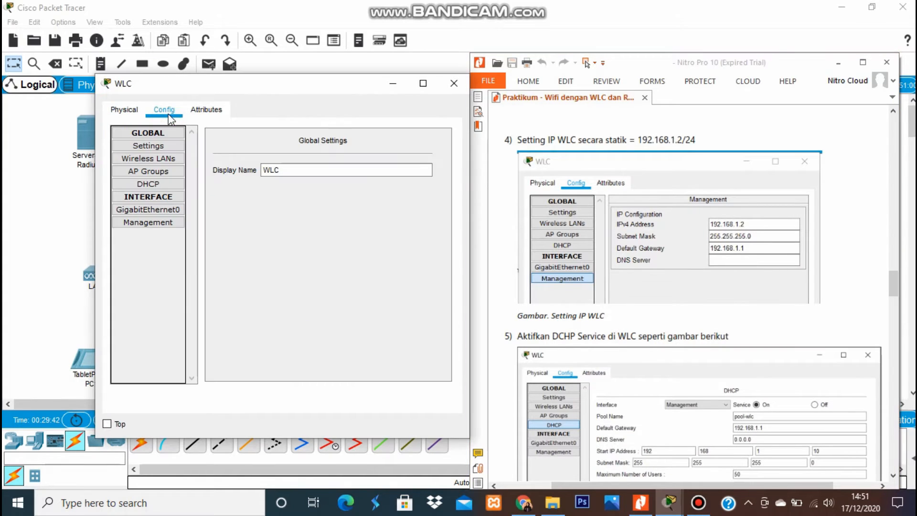
Set WLC management IP 192.168.1.2, mask 255.255.255.0 and gateway 192.168.1.1.
click(161, 224)
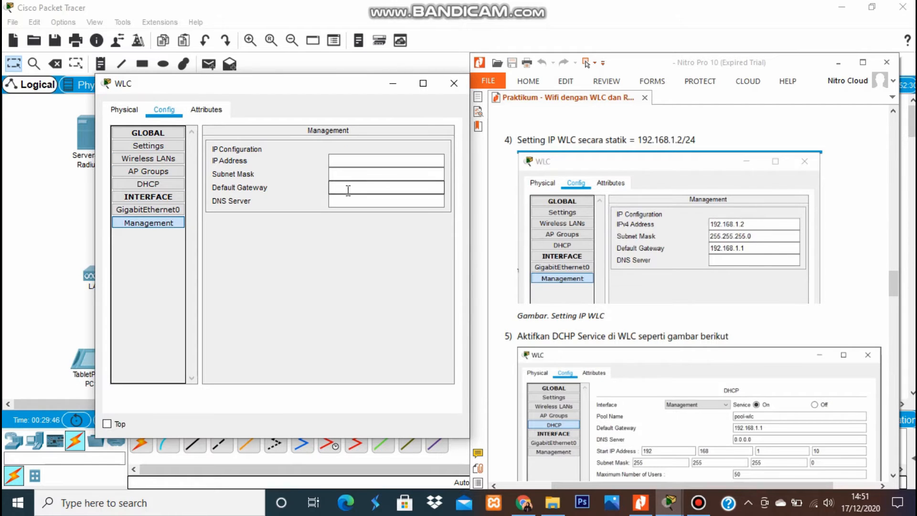
click(399, 162)
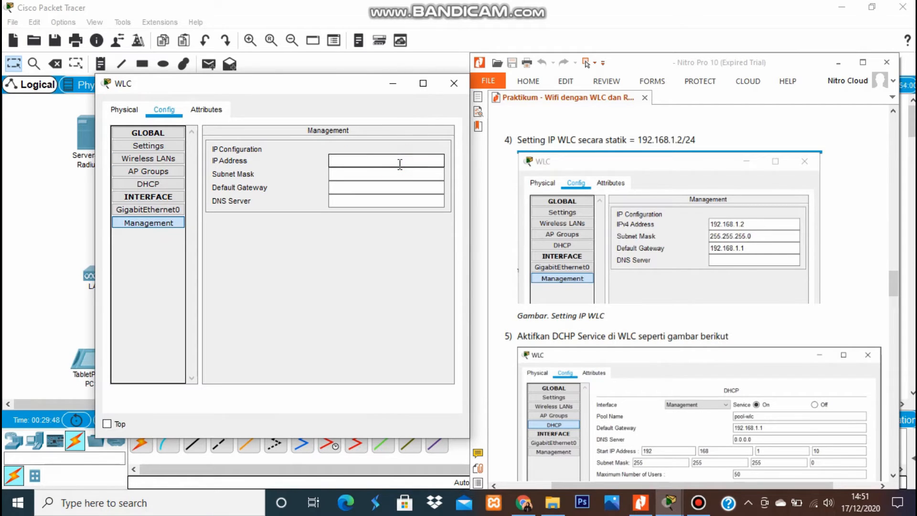
text(192.168.1.2)
click(387, 173)
text(255.255.255.0)
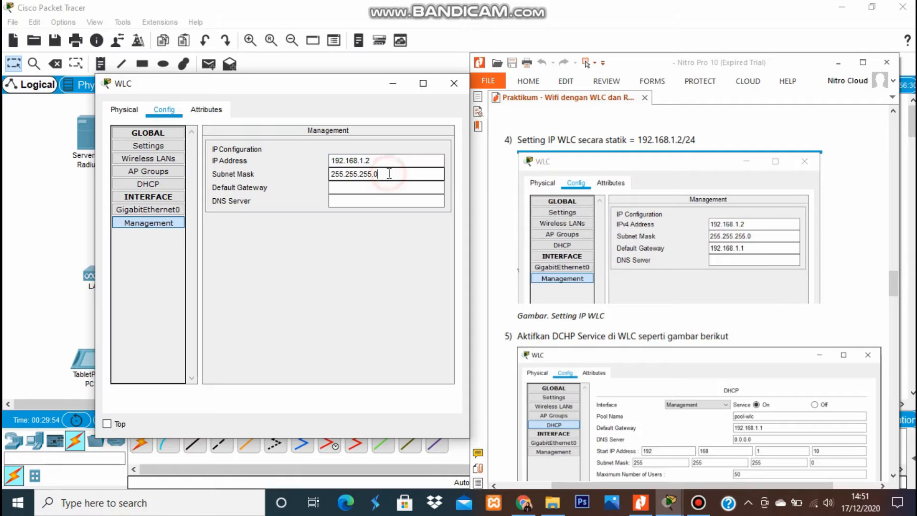
click(374, 187)
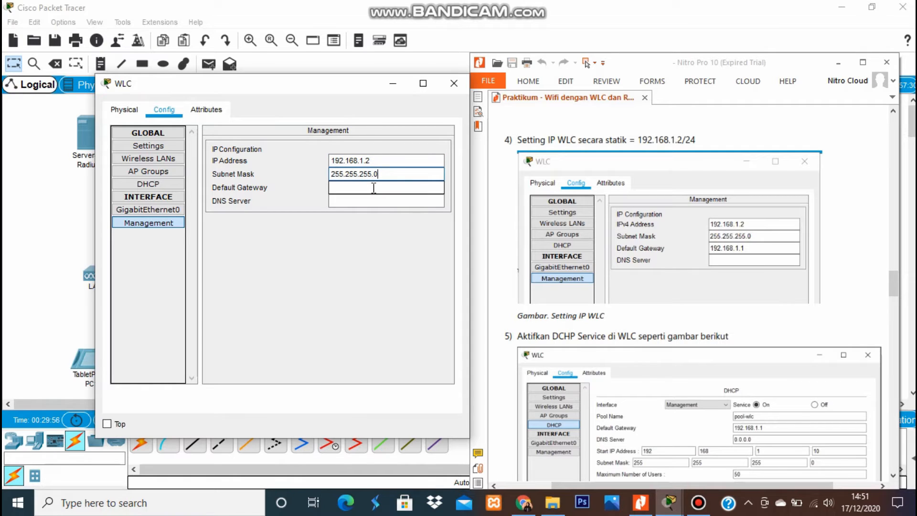
click(374, 187)
text(192.168.1.1)
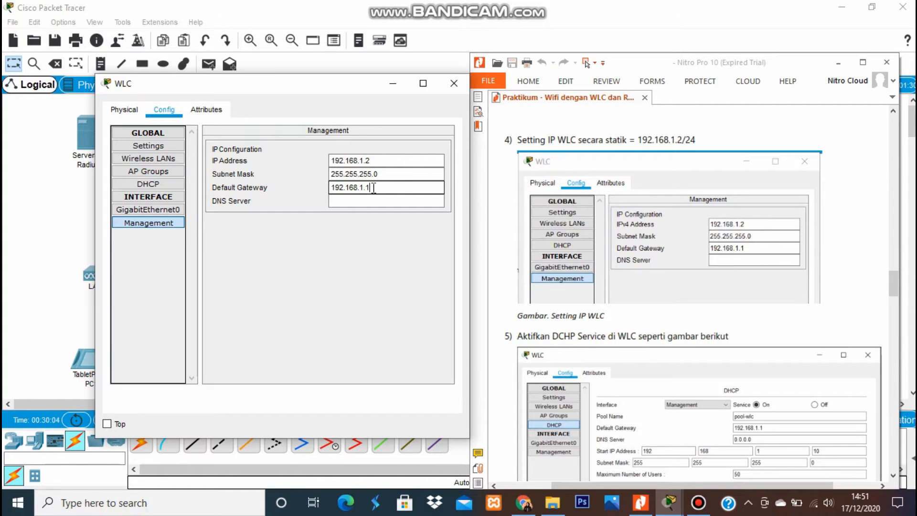
click(379, 241)
click(394, 109)
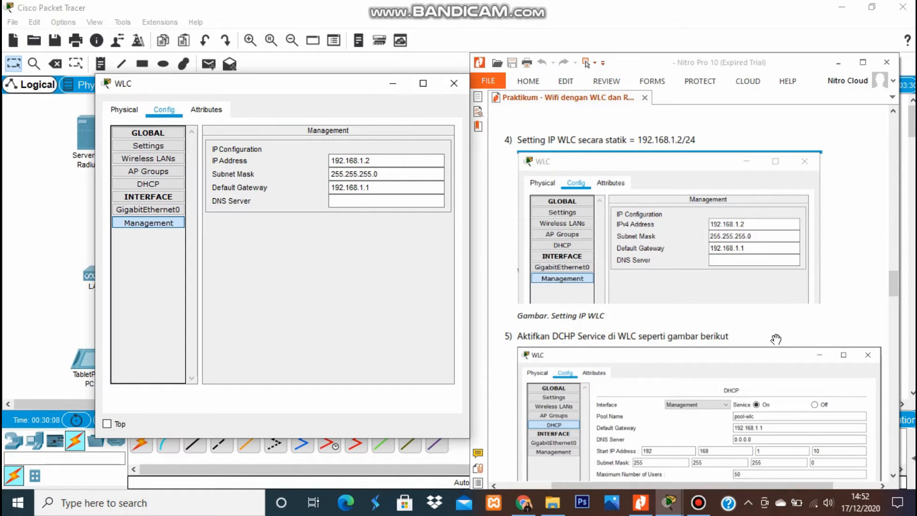
drag(896, 285, 901, 304)
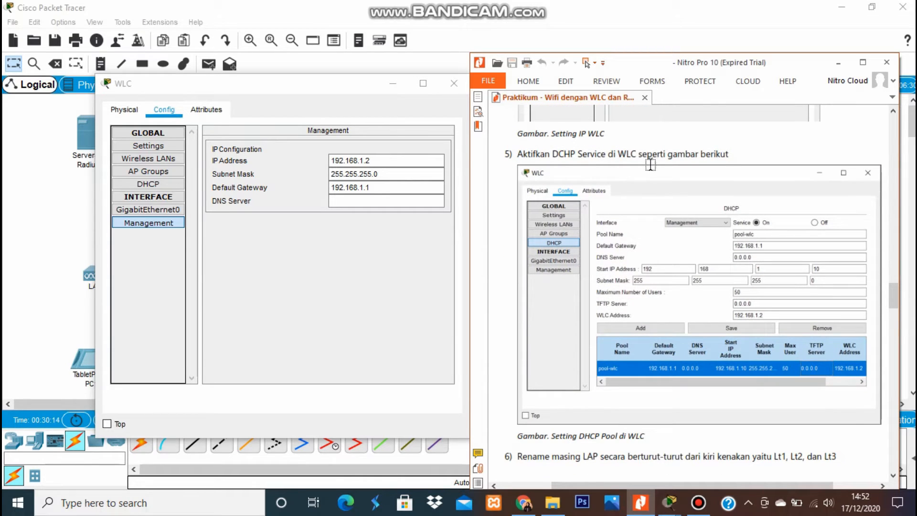
Enable WLC DHCP and name pool pool-wlc with gateway 192.168.1.1 and DNS 0.0.0.0.
click(158, 185)
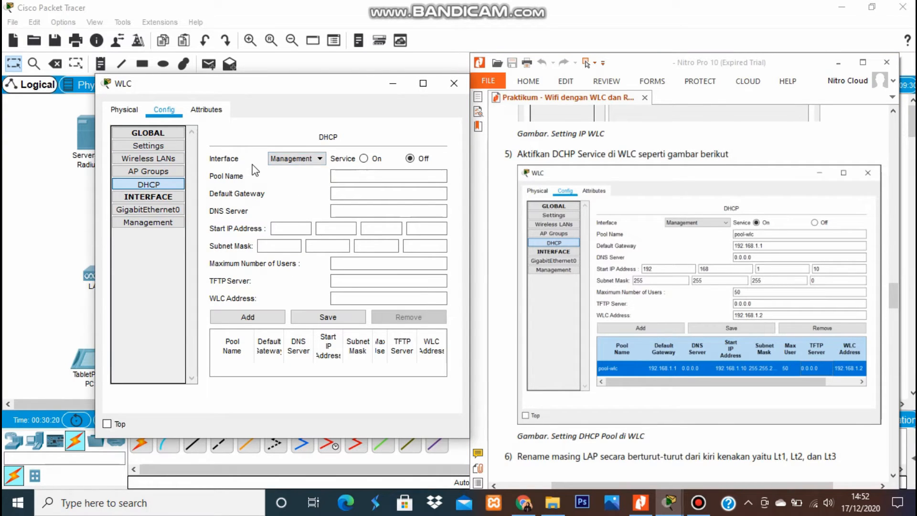
click(363, 159)
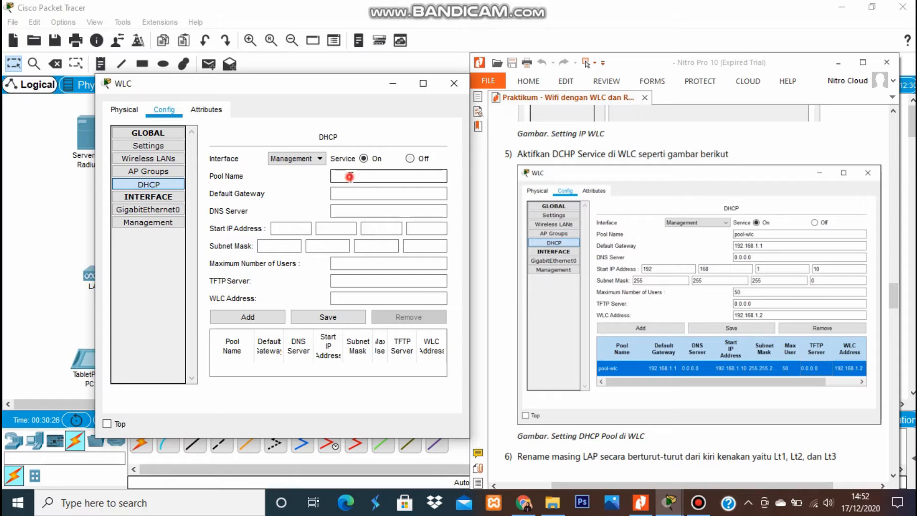
click(350, 176)
text(pool-wlc)
click(356, 194)
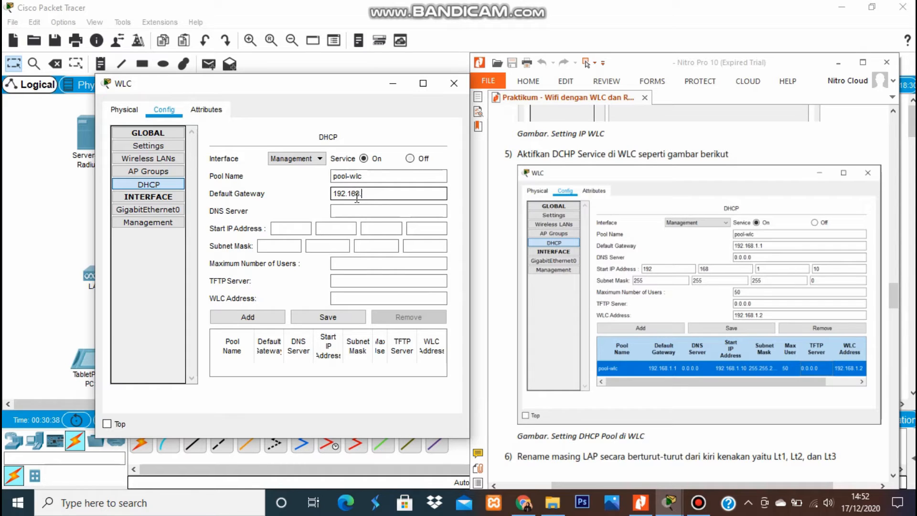
text(192.168.1.1)
click(358, 211)
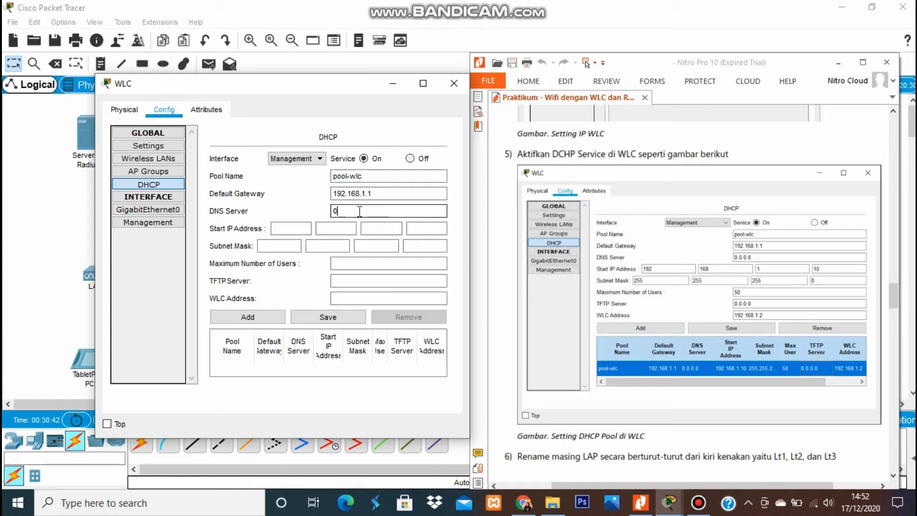
text(0.0.0.0)
Enter the pool's start address 192.168.1.10.
click(283, 229)
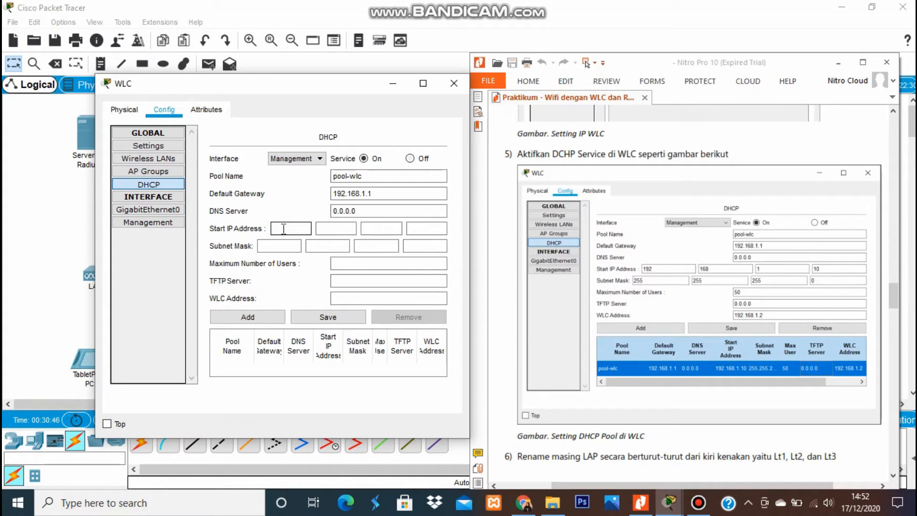
text(192)
click(323, 229)
text(1)
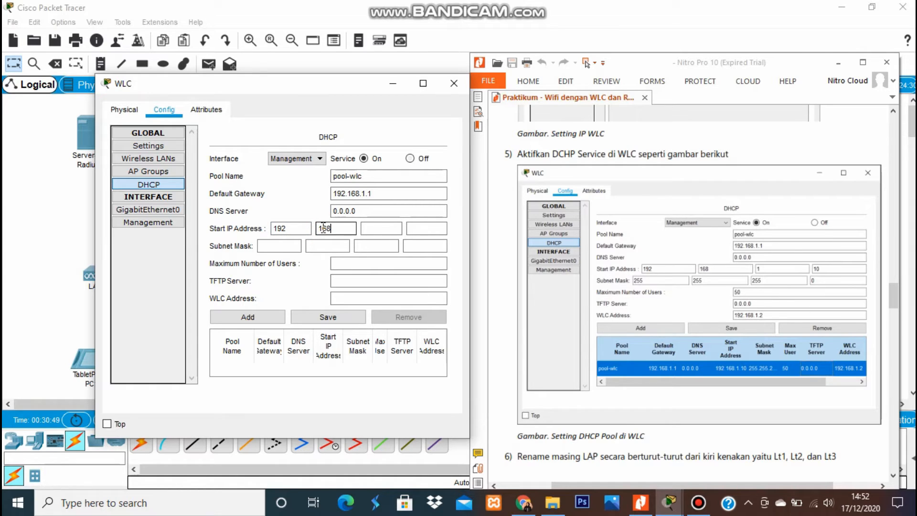
text(68)
click(380, 228)
text(1)
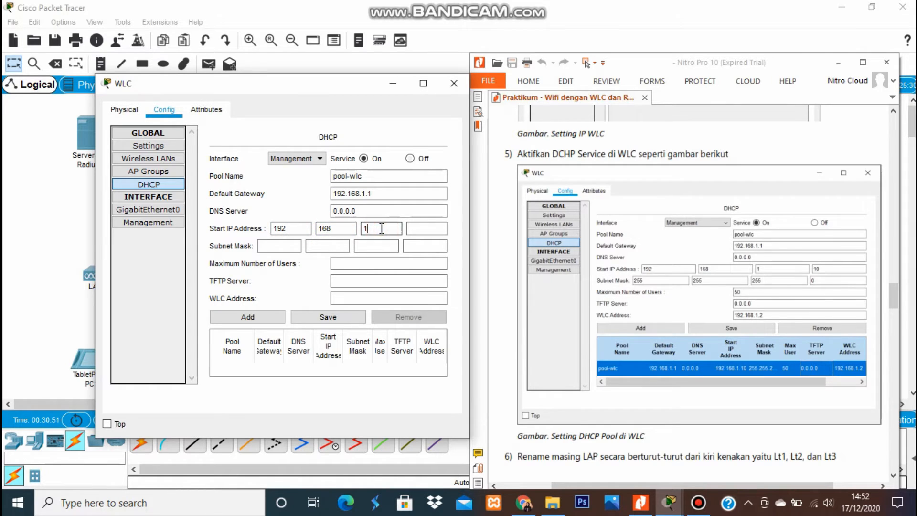
click(412, 228)
text(10)
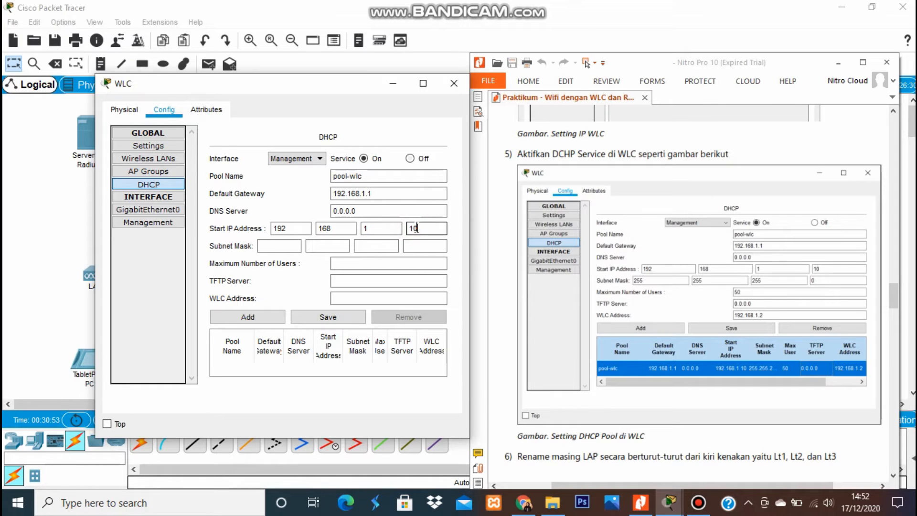
Fill in the pool's subnet mask octets.
click(288, 246)
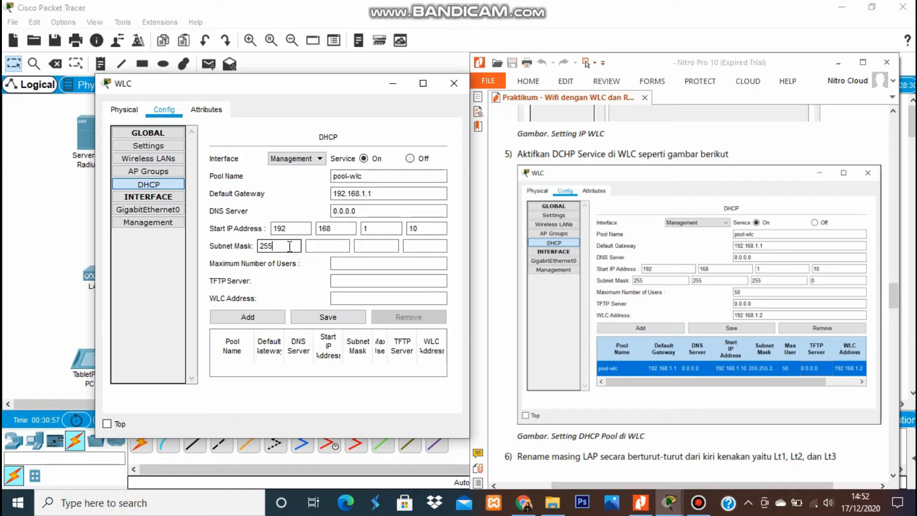
click(316, 246)
text(255)
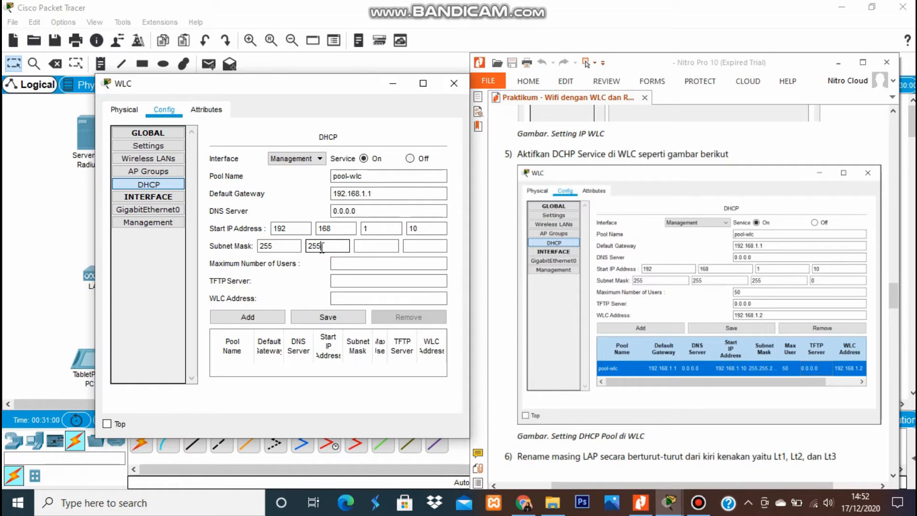
click(364, 245)
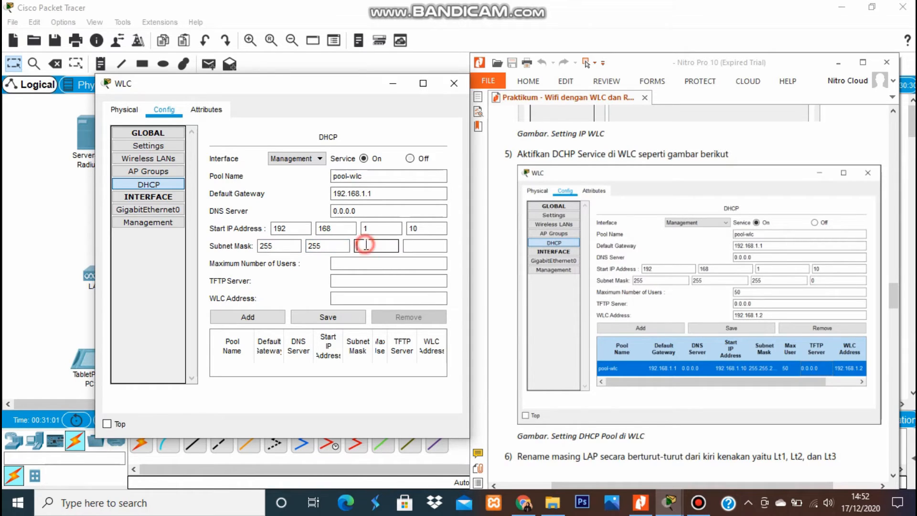
text(255)
click(411, 246)
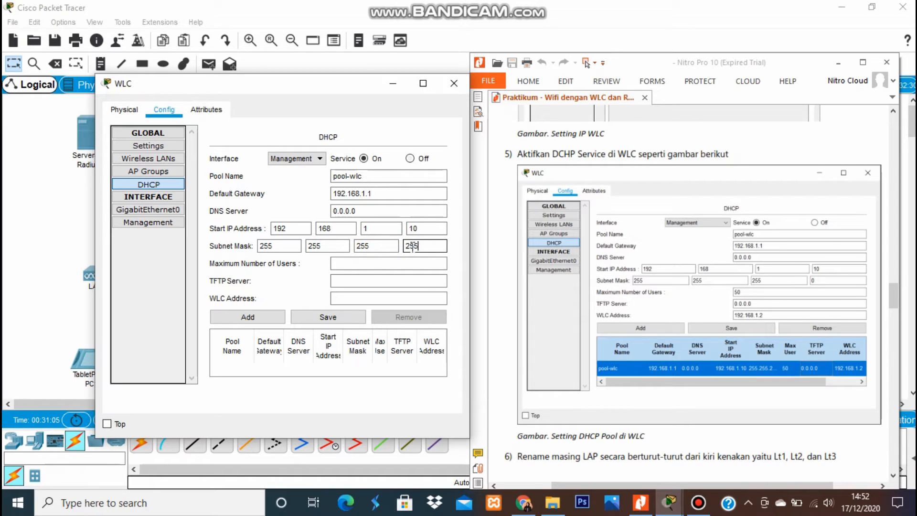
Set max users, TFTP 0.0.0.0 and WLC address 192.168.1.2, then add the pool.
click(396, 264)
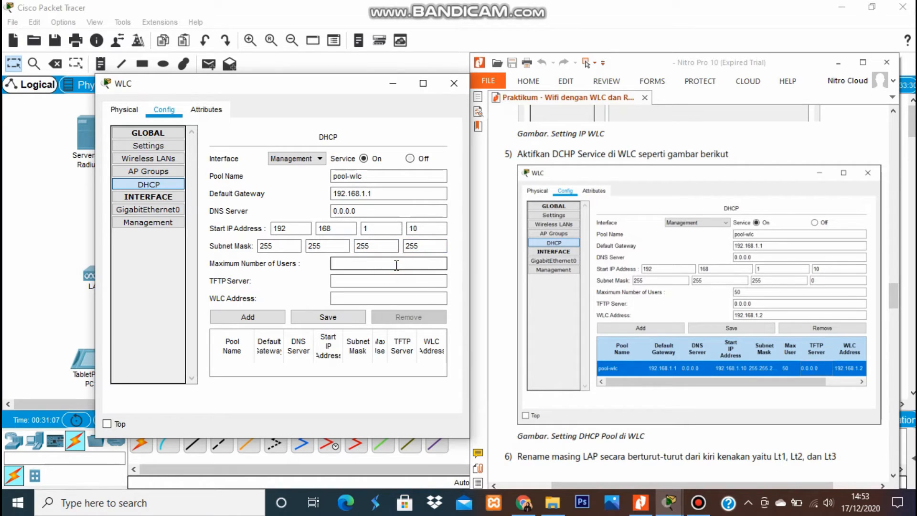
click(373, 281)
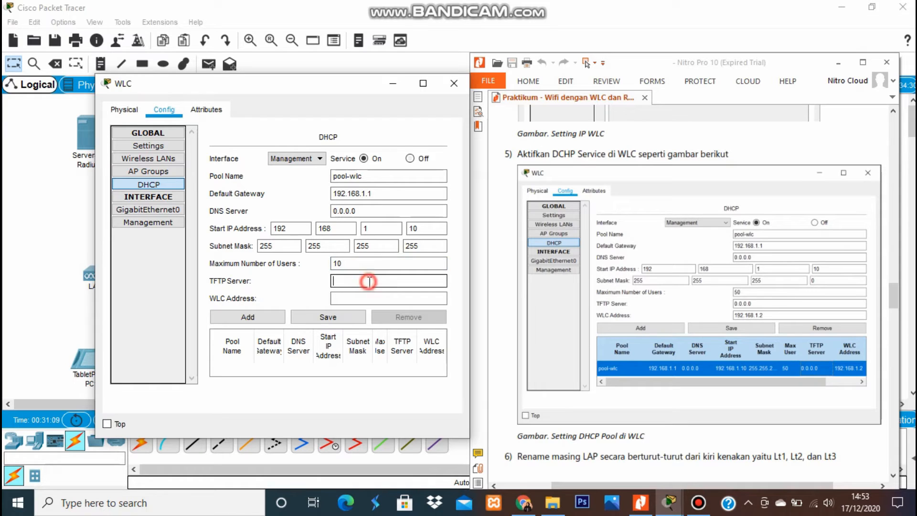
text(0.0.)
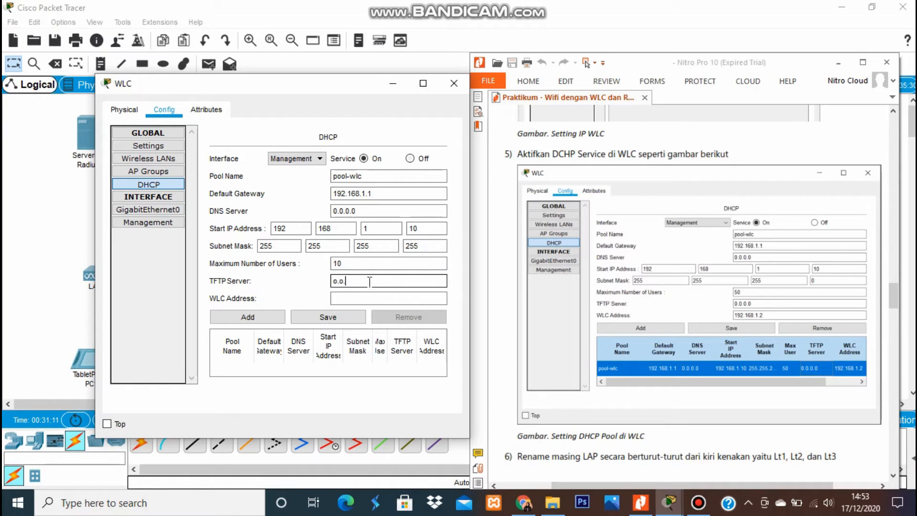
text(0.0)
click(366, 297)
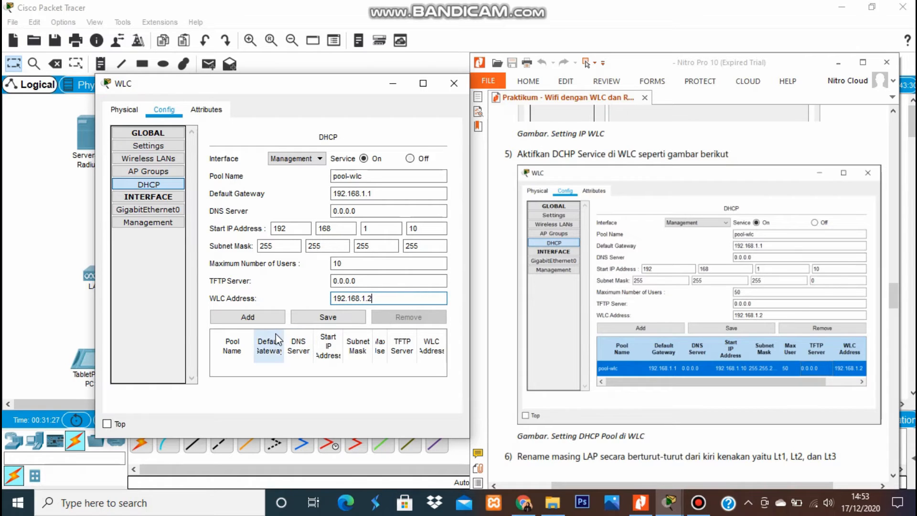
click(266, 318)
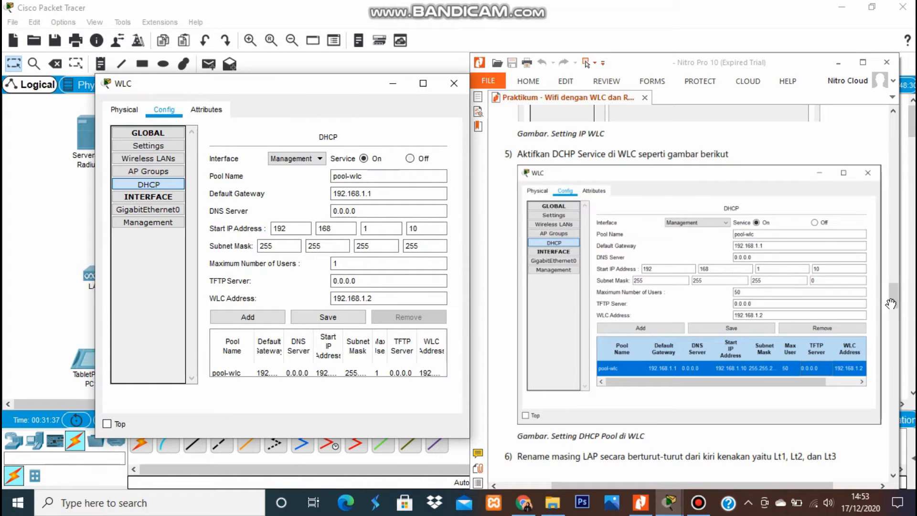
drag(892, 297, 896, 315)
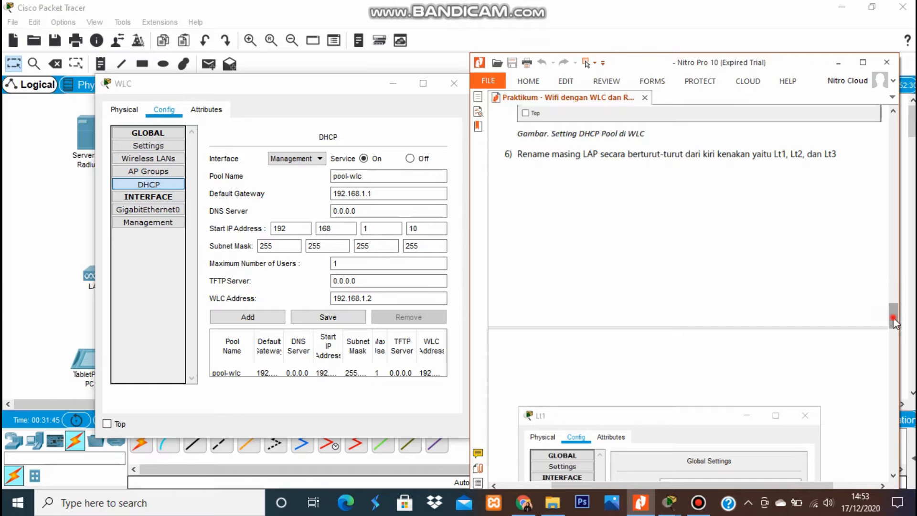
Close the WLC window and power on access point Lt1 with its power adapter.
drag(893, 318, 895, 335)
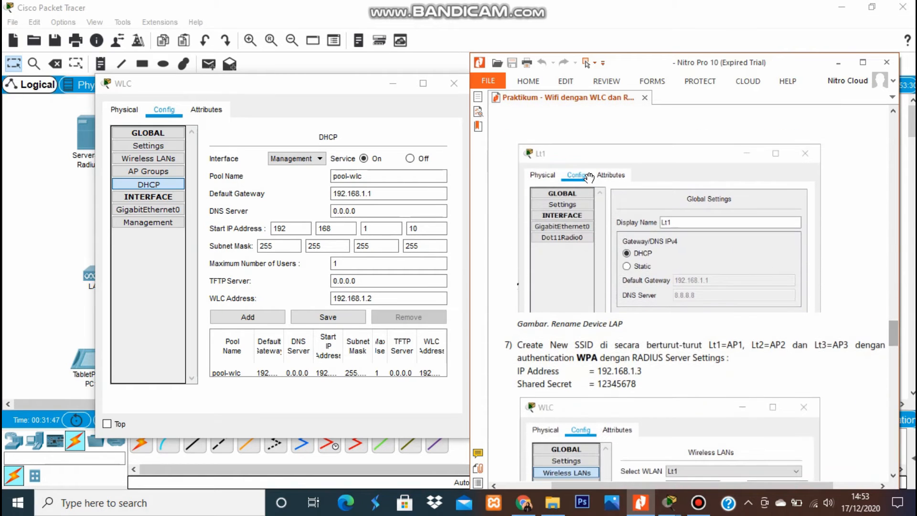
click(339, 106)
click(446, 85)
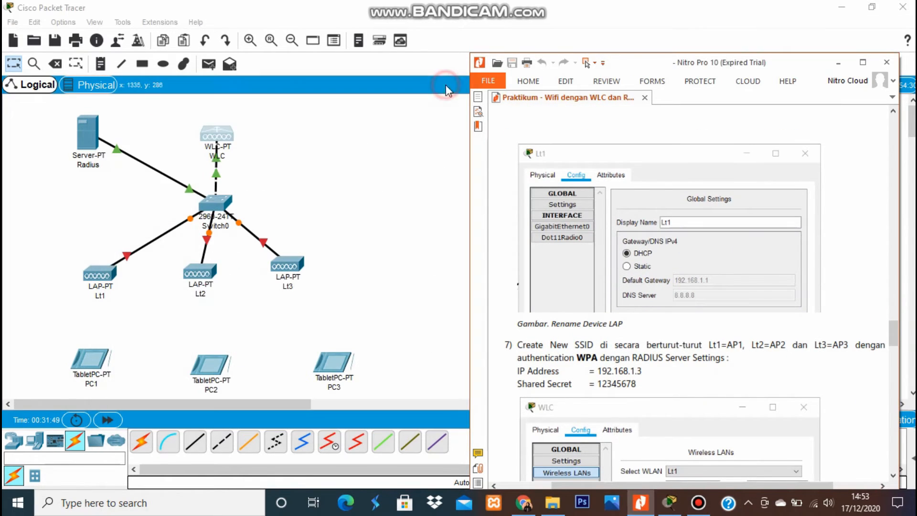
click(344, 187)
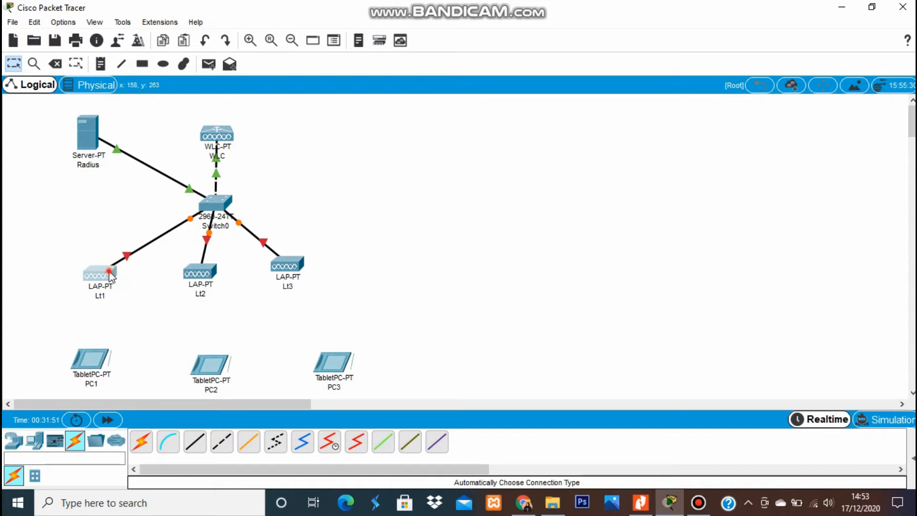
click(101, 270)
click(641, 502)
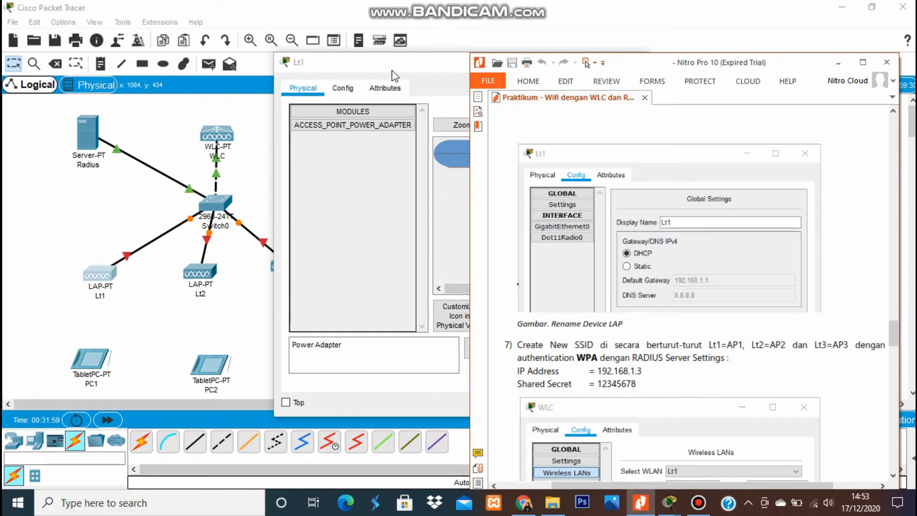
drag(391, 67, 226, 89)
click(174, 105)
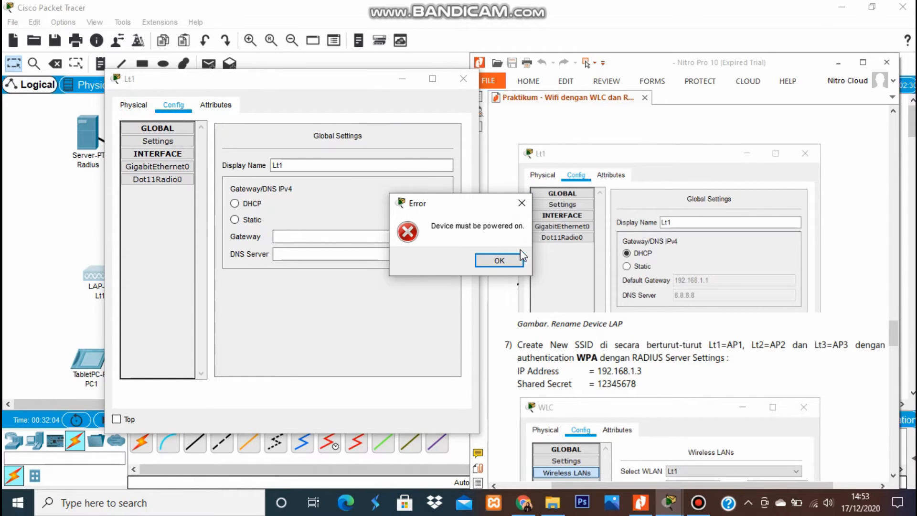
click(500, 260)
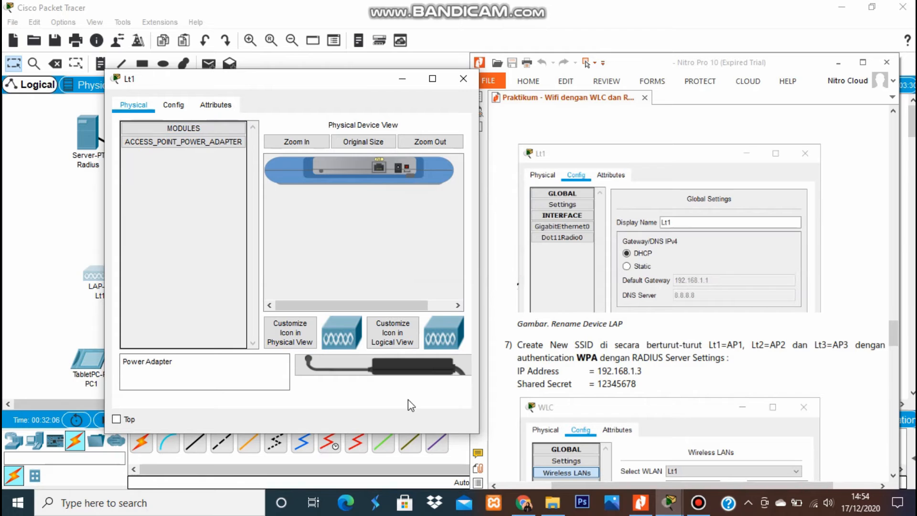
drag(353, 381, 400, 167)
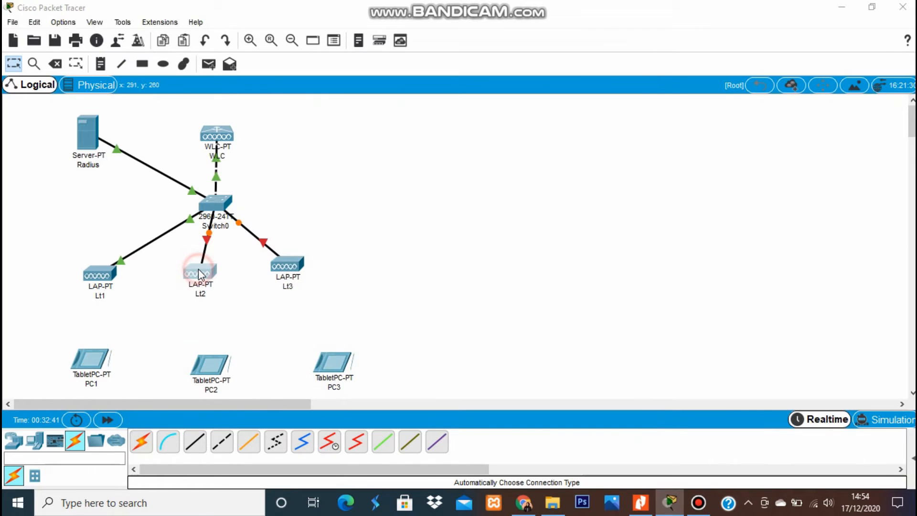
Plug power adapters into access points Lt2 and Lt3.
click(198, 269)
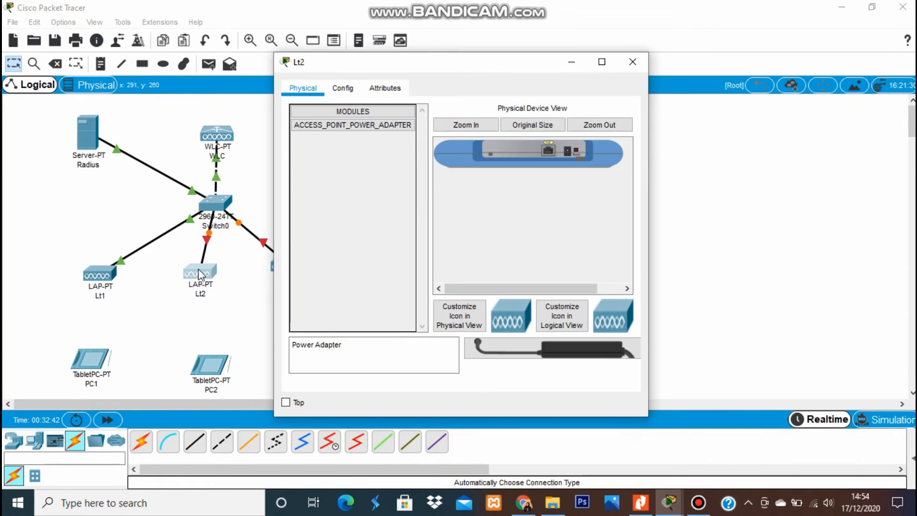
drag(516, 377, 572, 156)
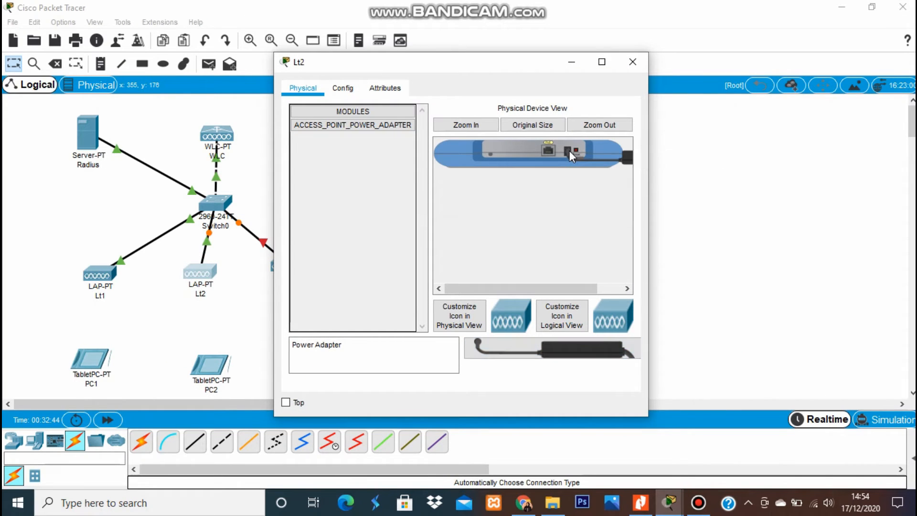
click(341, 90)
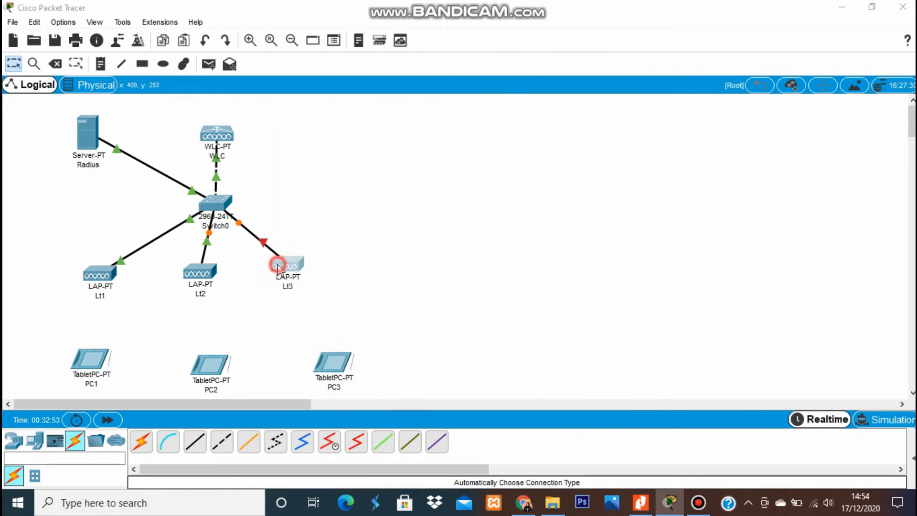
click(282, 265)
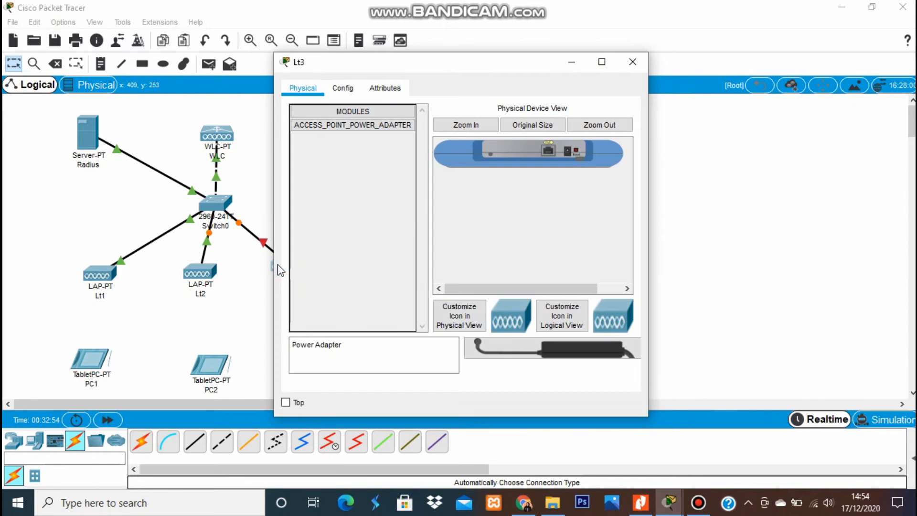
drag(494, 349, 572, 156)
Confirm Lt2 and Lt3 get DHCP settings with gateway 192.168.1.1.
click(639, 506)
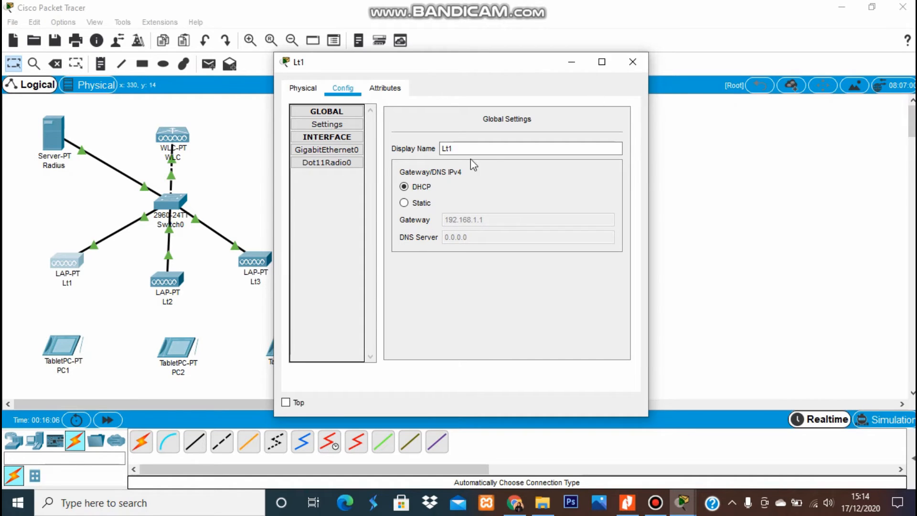
click(178, 283)
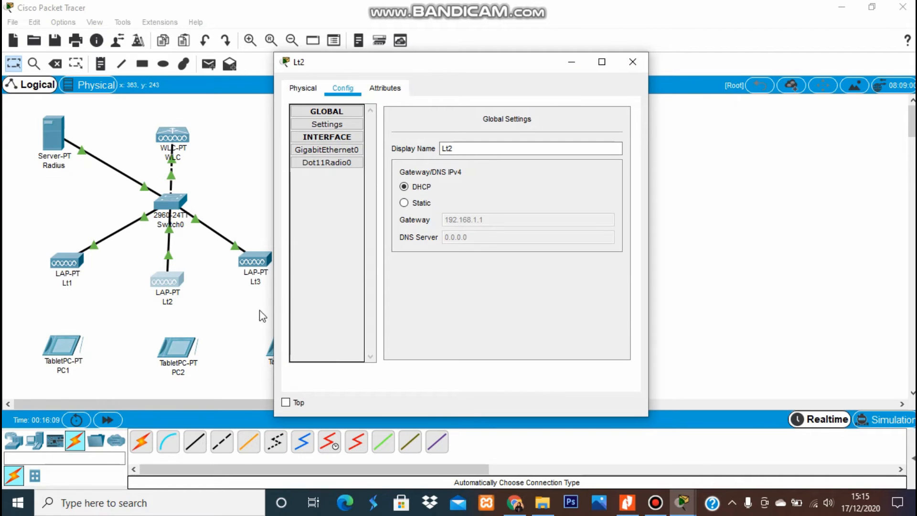
click(258, 264)
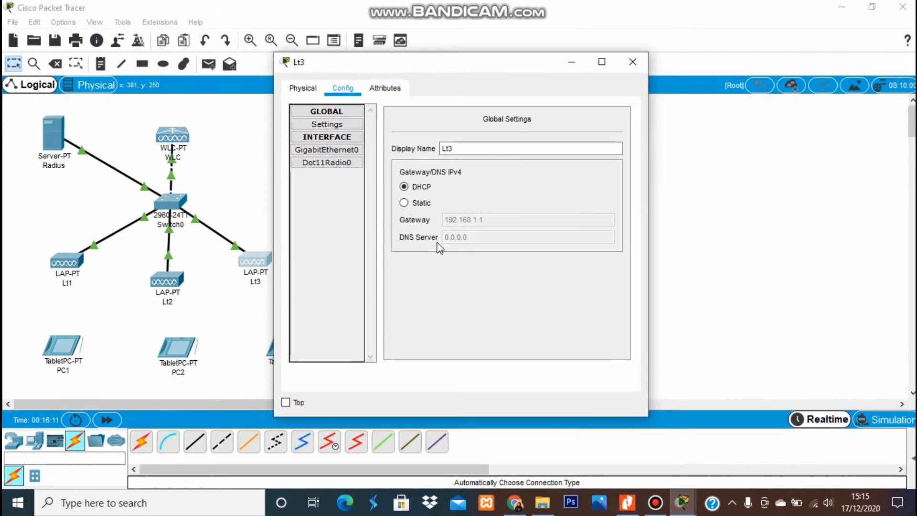
click(577, 68)
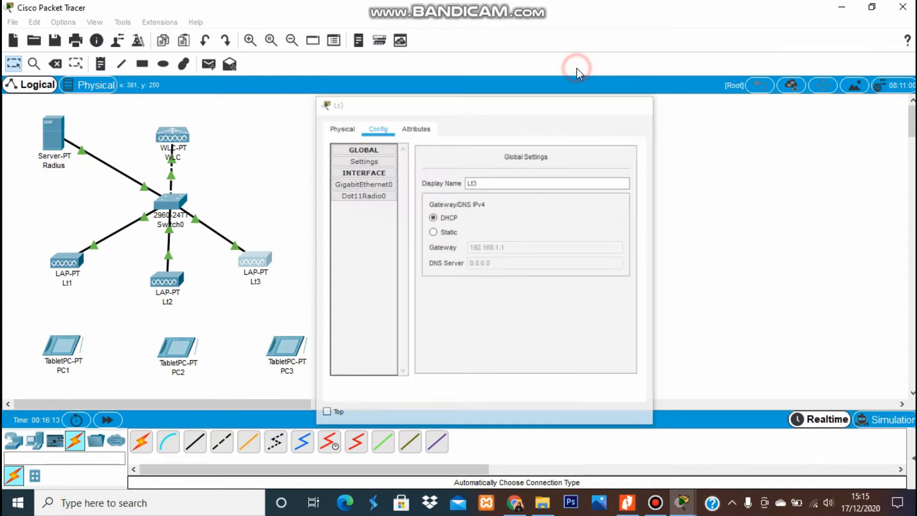
Scroll the lab guide to step 7 (WPA SSIDs with RADIUS) and reopen the WLC configuration.
click(633, 509)
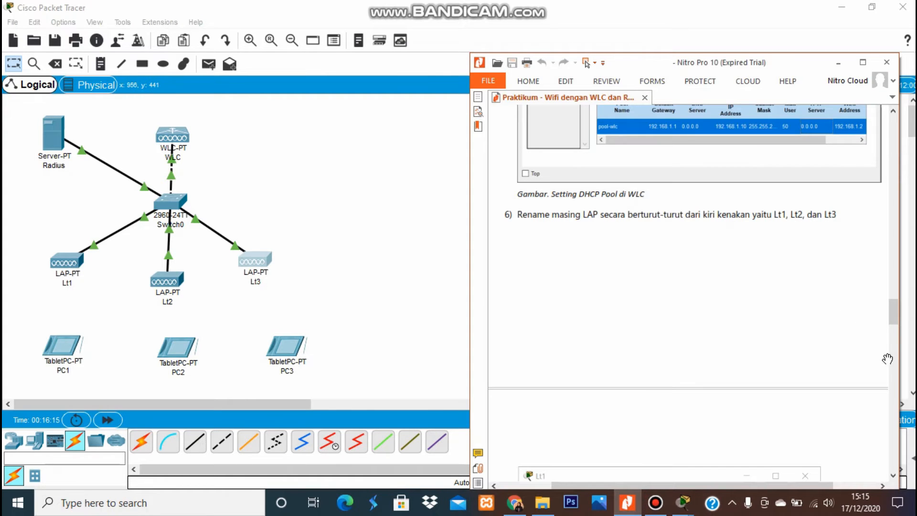
drag(893, 310, 895, 338)
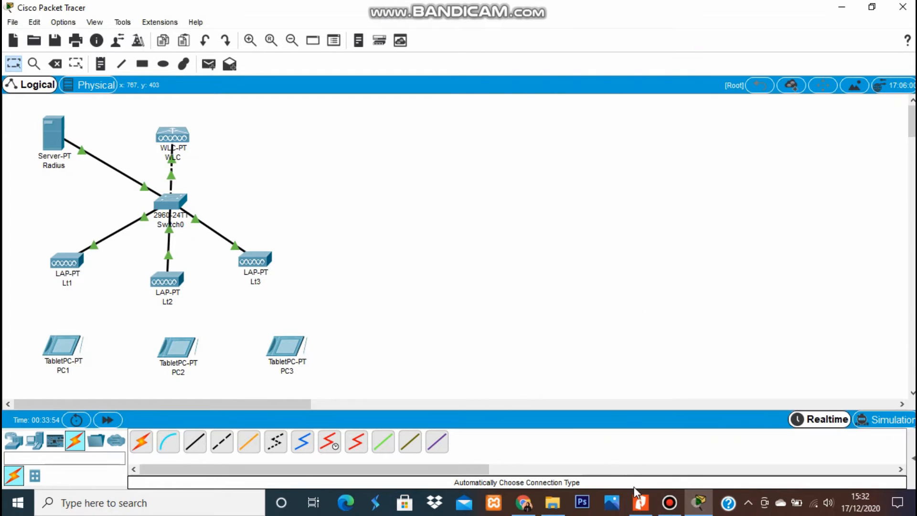
click(639, 504)
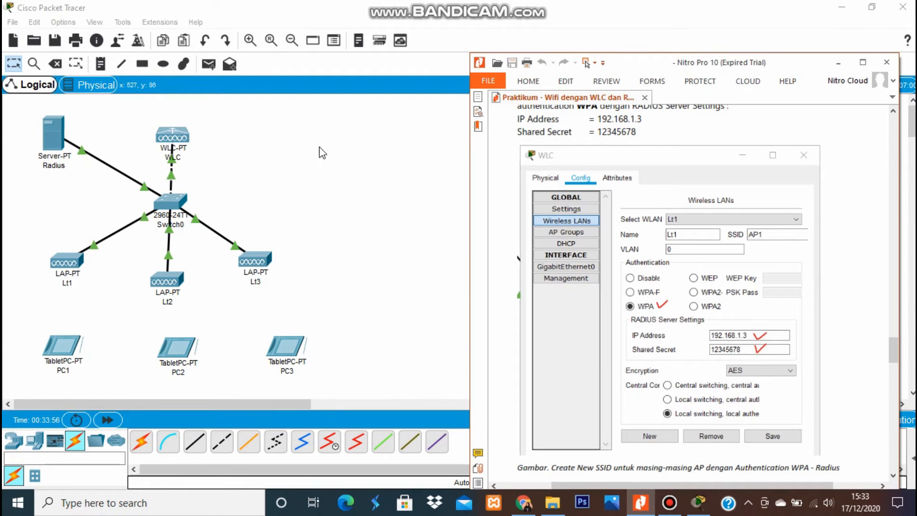
click(172, 136)
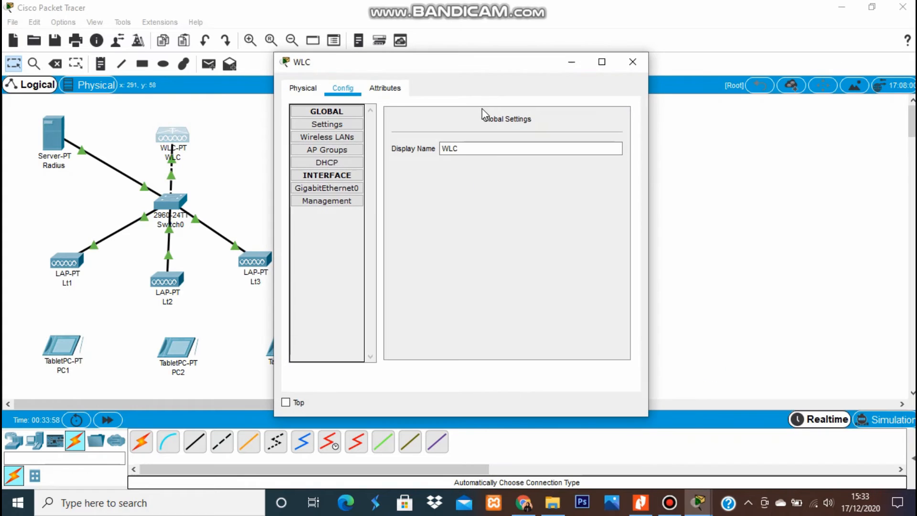
Place the WLC's Wireless LANs page beside the lab guide's reference screenshot.
click(482, 55)
drag(481, 68, 301, 68)
click(172, 138)
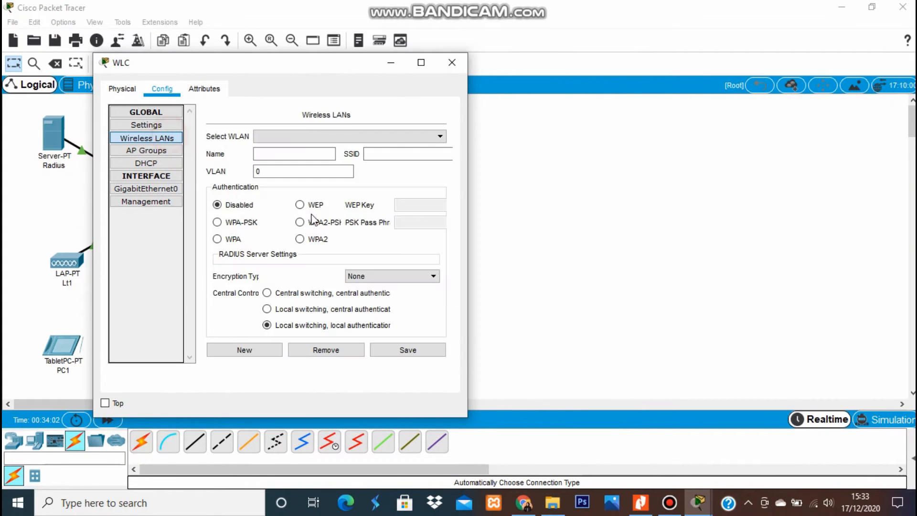
click(641, 502)
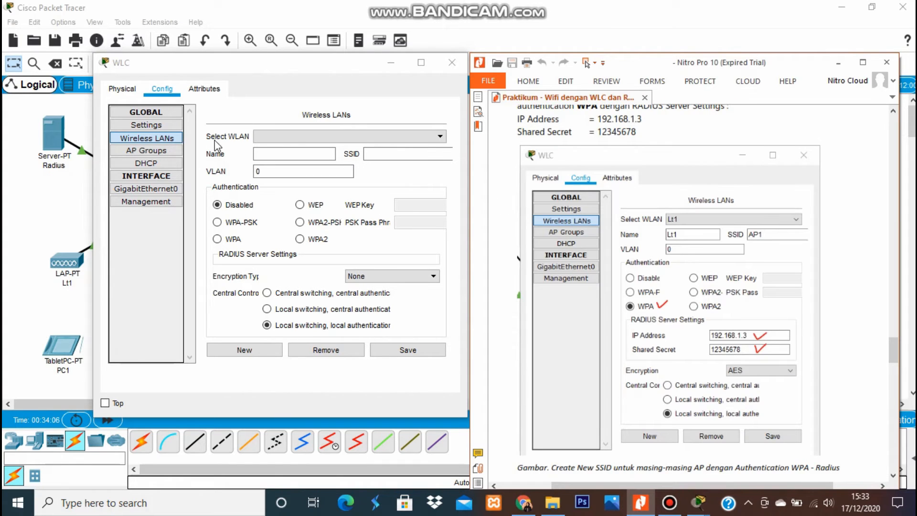
click(302, 154)
drag(328, 63, 256, 59)
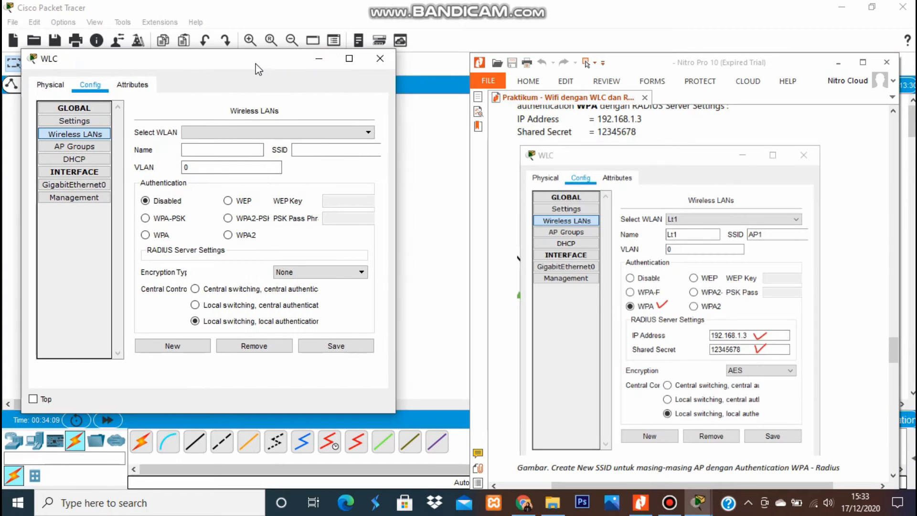
click(658, 143)
drag(651, 137, 627, 104)
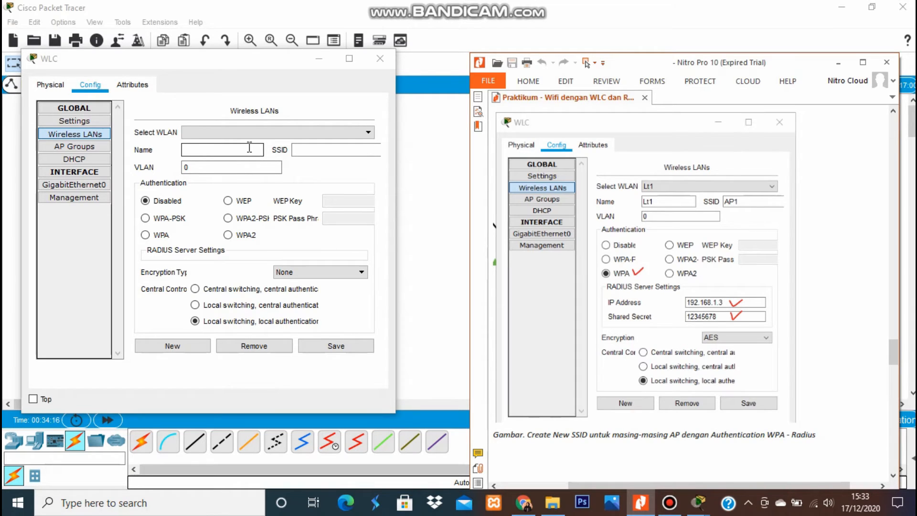
Create WLAN Lt1 with SSID AP1, WPA, RADIUS server 192.168.1.3 and shared secret, and save it.
click(193, 346)
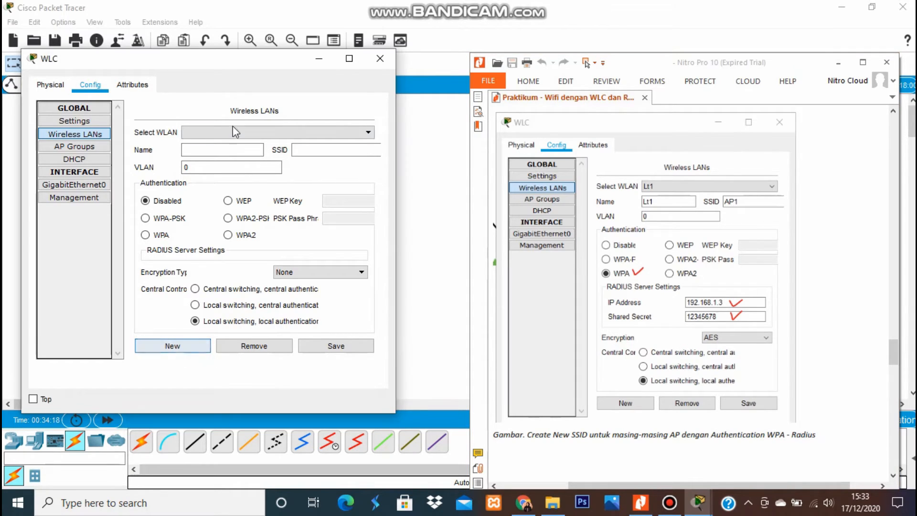
click(239, 149)
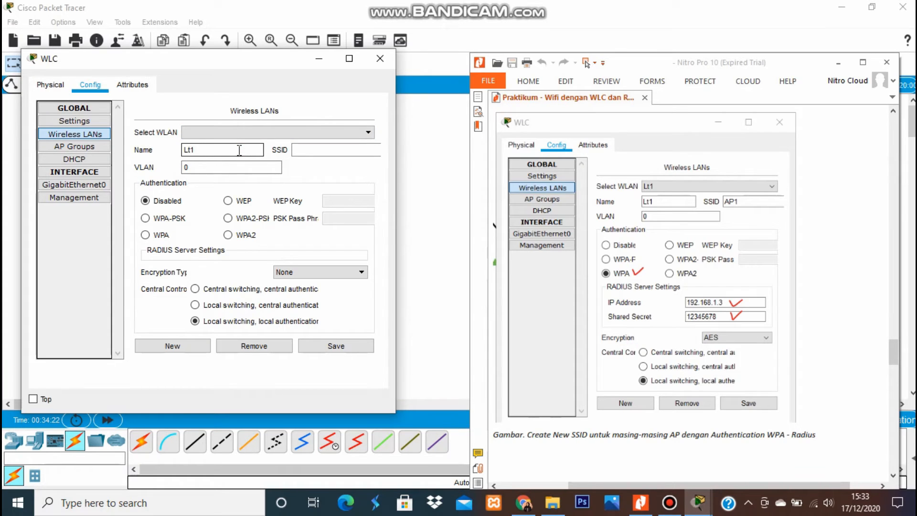
click(324, 152)
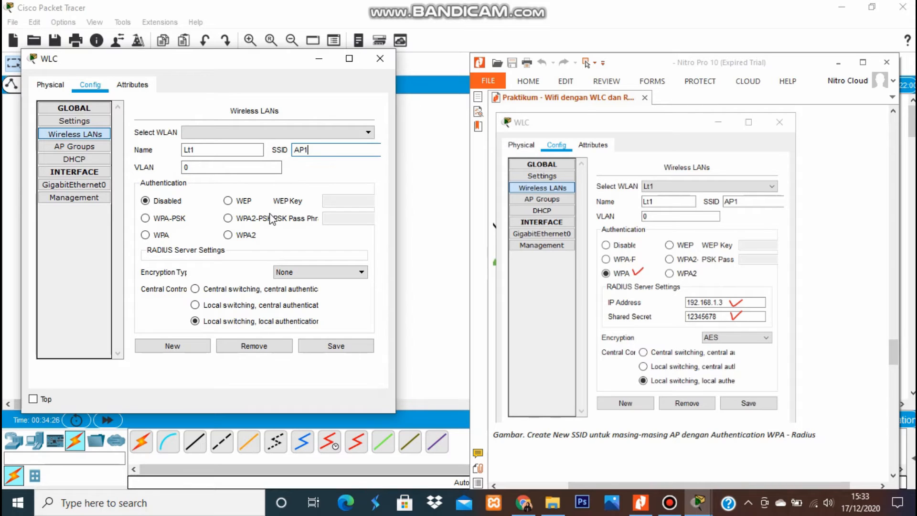
click(146, 235)
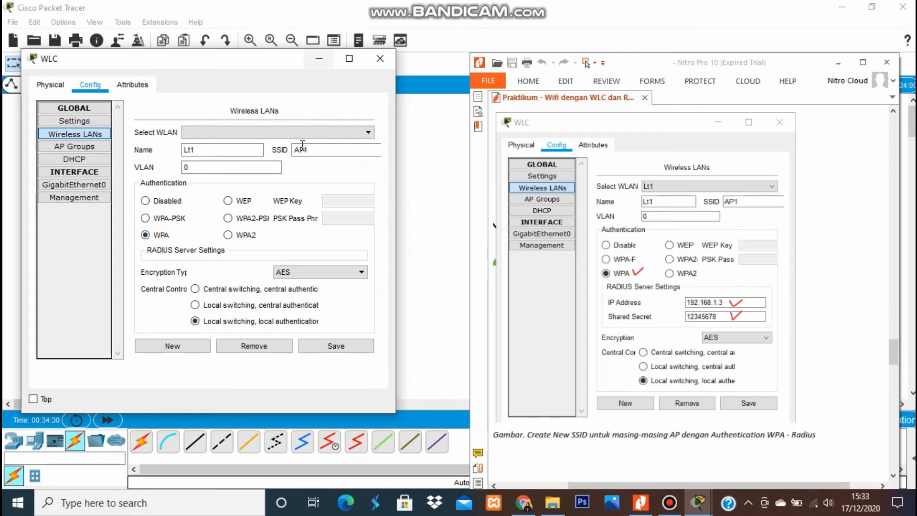
drag(266, 50, 266, 5)
click(287, 220)
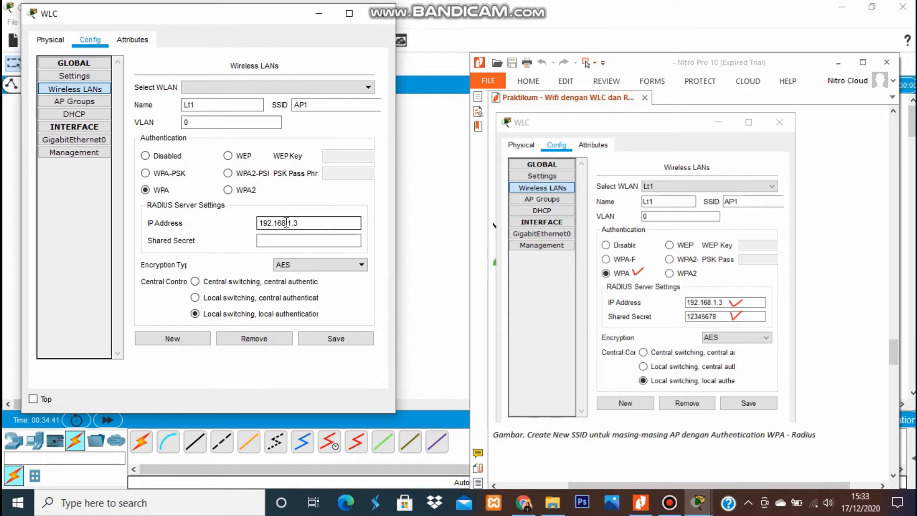
click(289, 241)
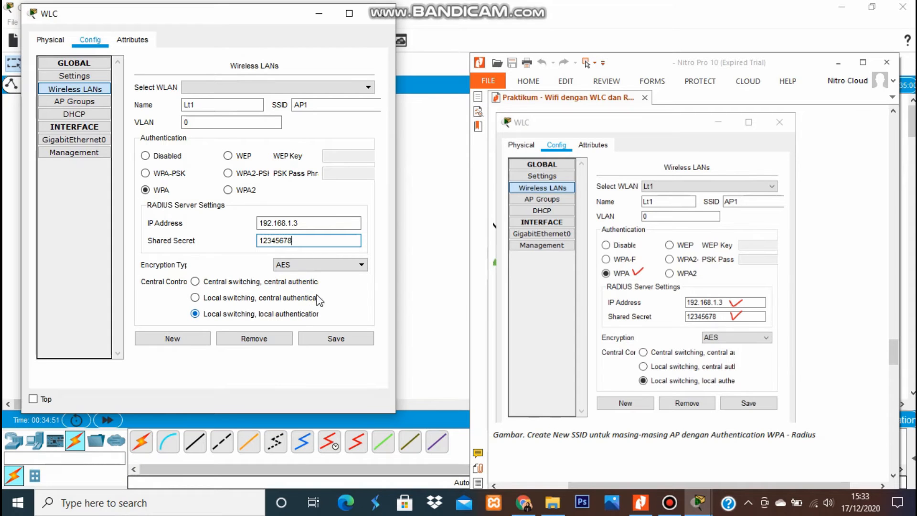
click(342, 342)
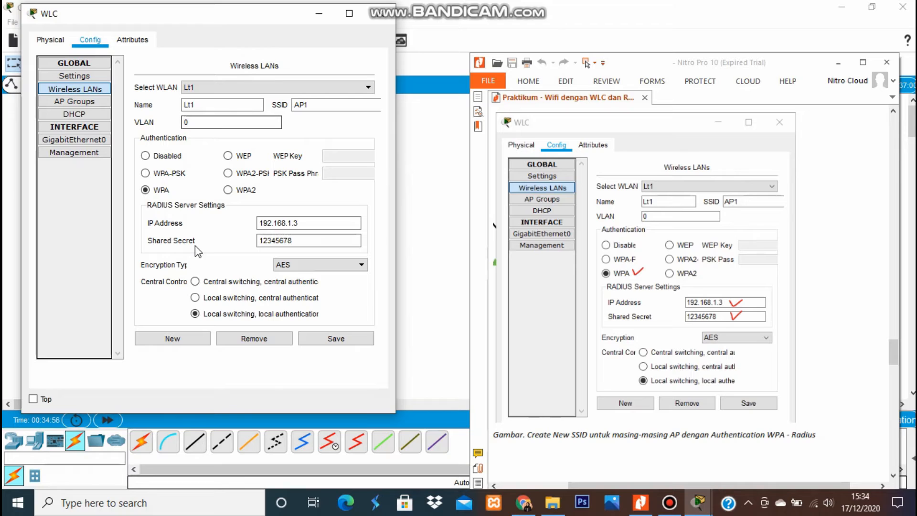
Start a new blank wireless LAN entry for the next WLAN.
click(187, 339)
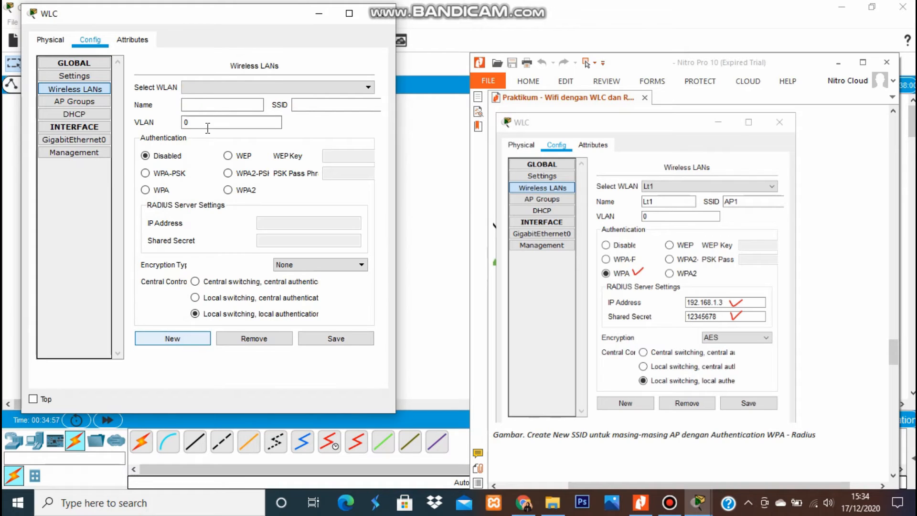
click(224, 108)
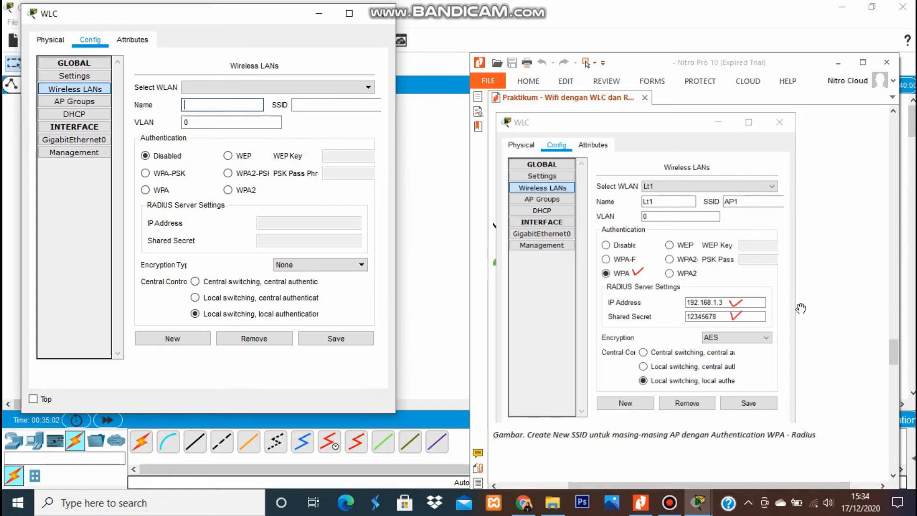
mouse_move(893, 356)
mouse_down()
mouse_move(894, 346)
mouse_move(898, 364)
mouse_up()
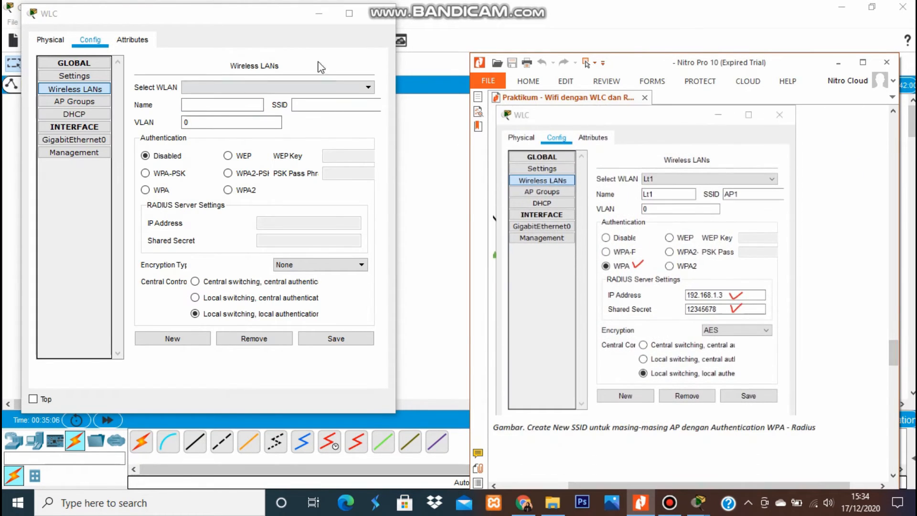
Save WLAN Lt2 with SSID AP2, WPA, RADIUS 192.168.1.3 and shared secret, then start another entry.
click(236, 101)
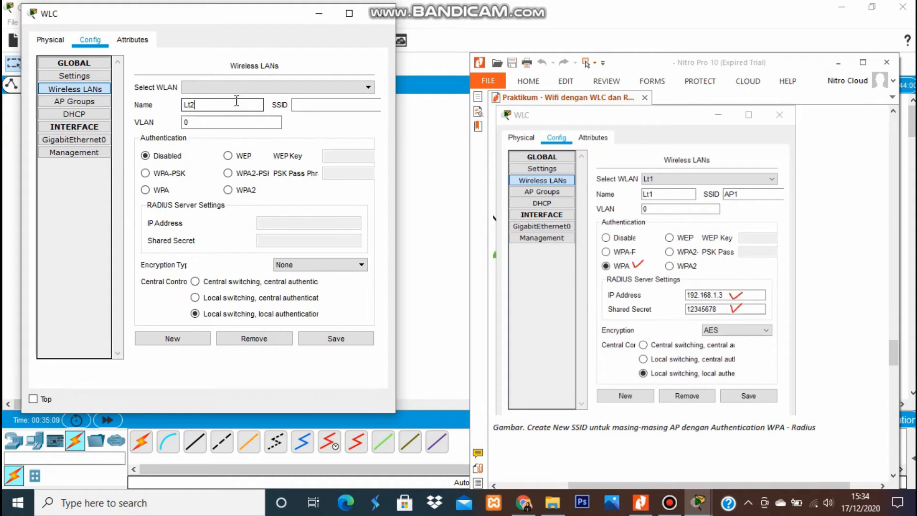
click(301, 104)
text(A)
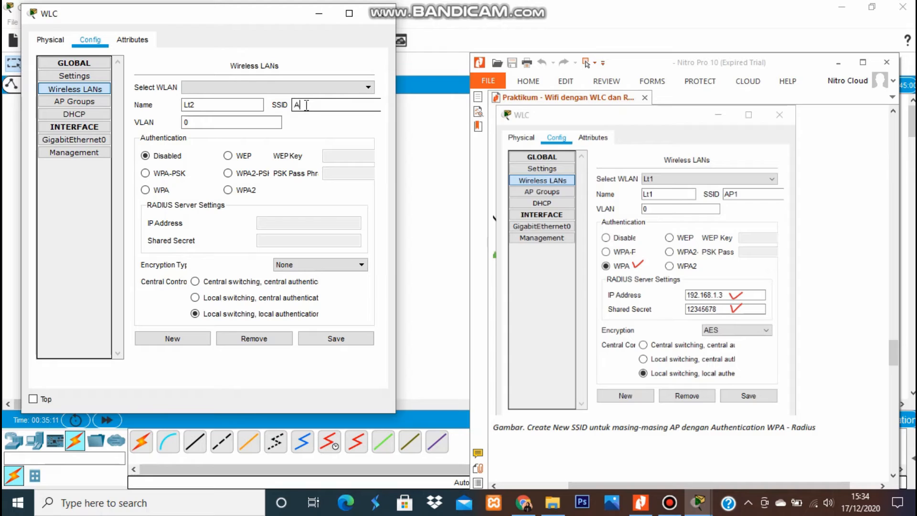
text(P2)
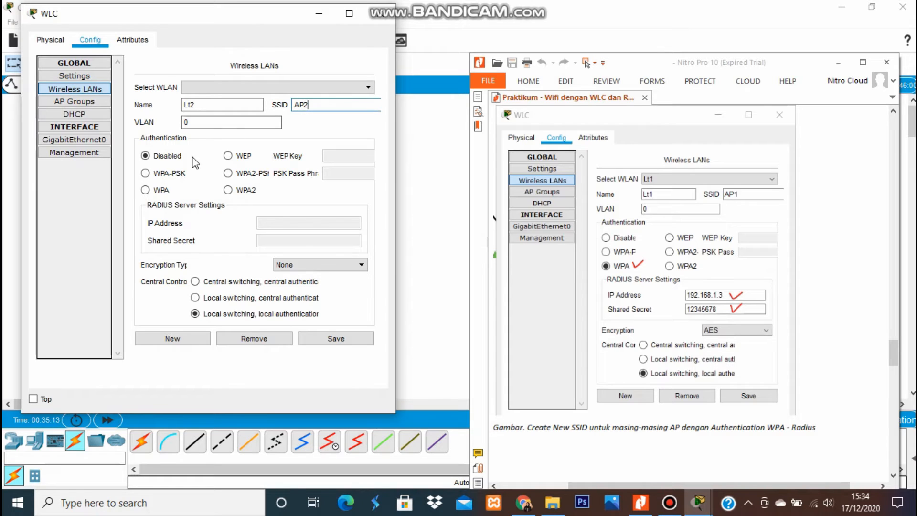
click(155, 190)
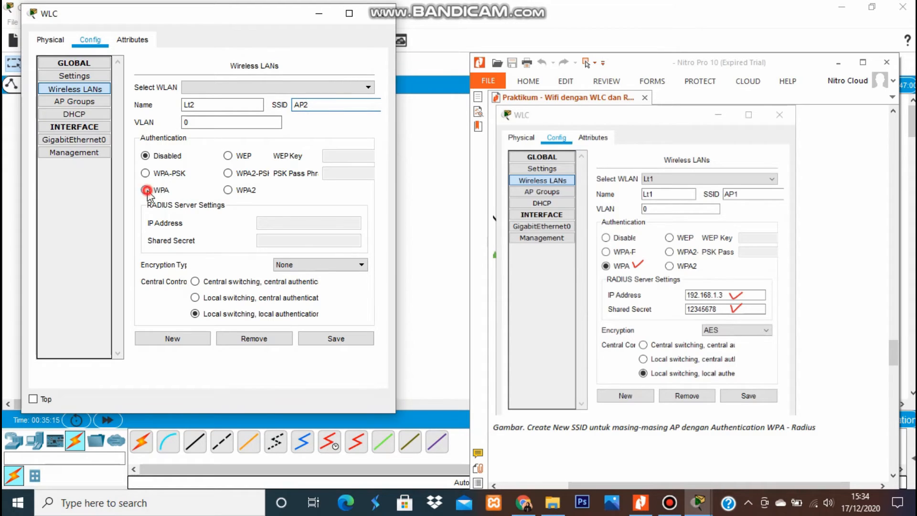
click(270, 221)
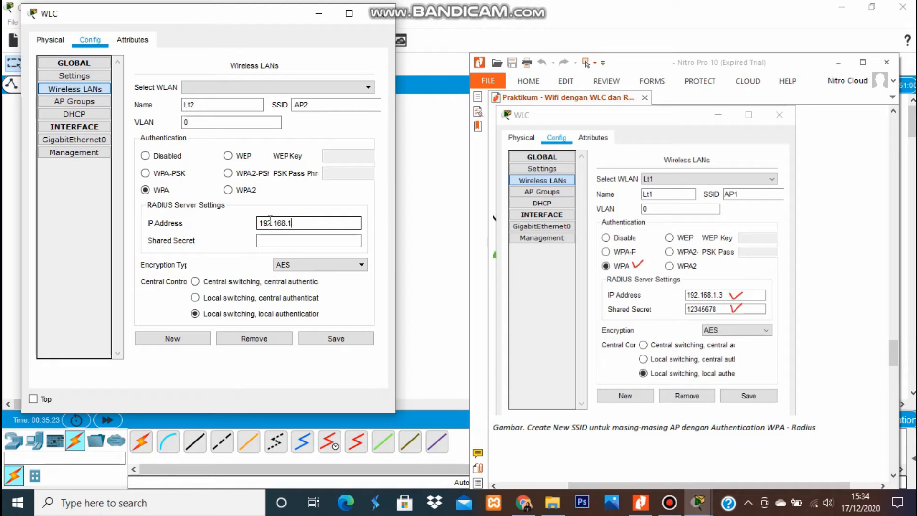
click(308, 241)
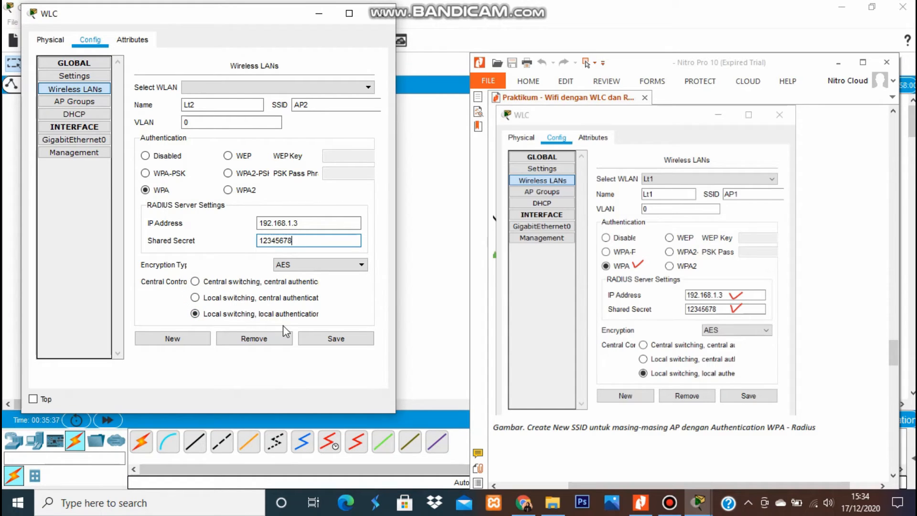
click(313, 340)
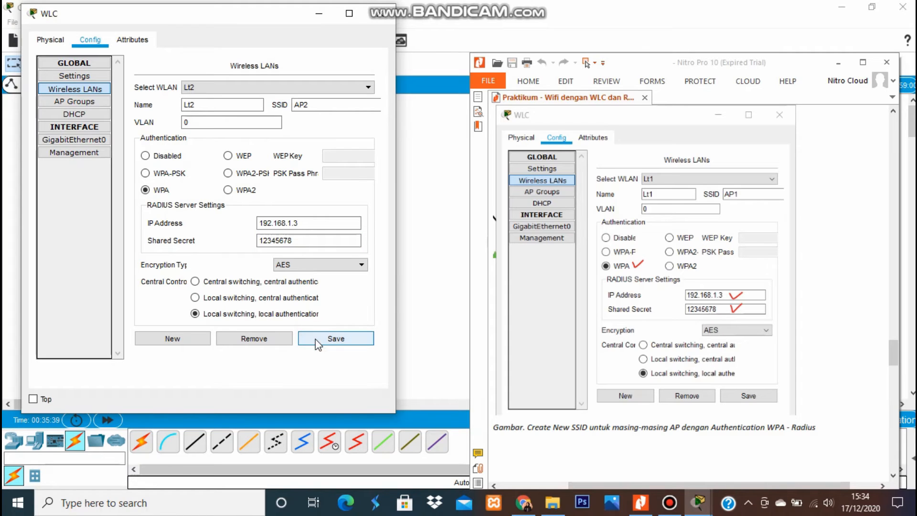
click(185, 337)
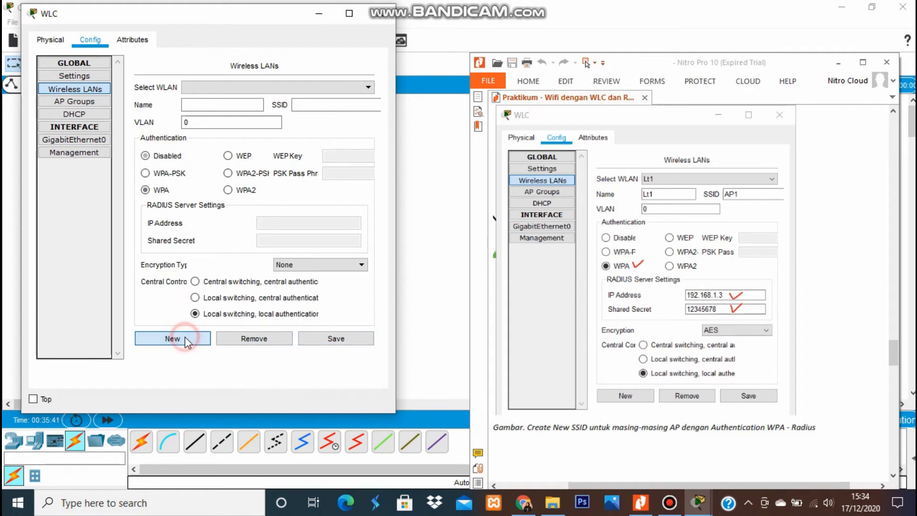
Save WLAN Lt3 with SSID AP3, WPA authentication, RADIUS server 192.168.1.3 and its shared secret.
click(207, 105)
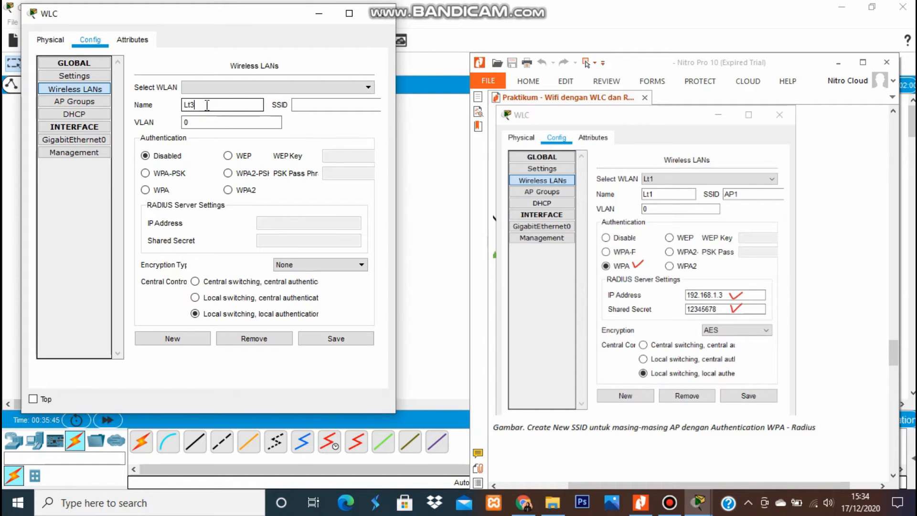
click(318, 104)
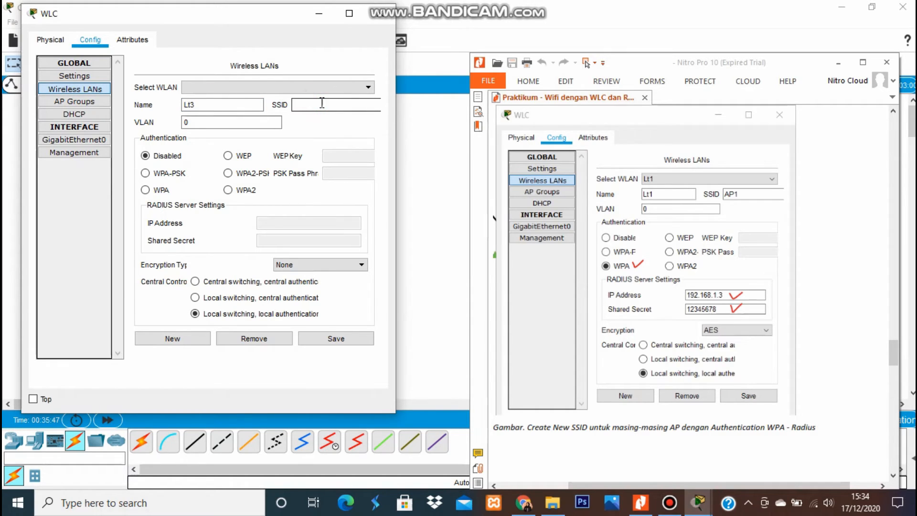
text(AP3)
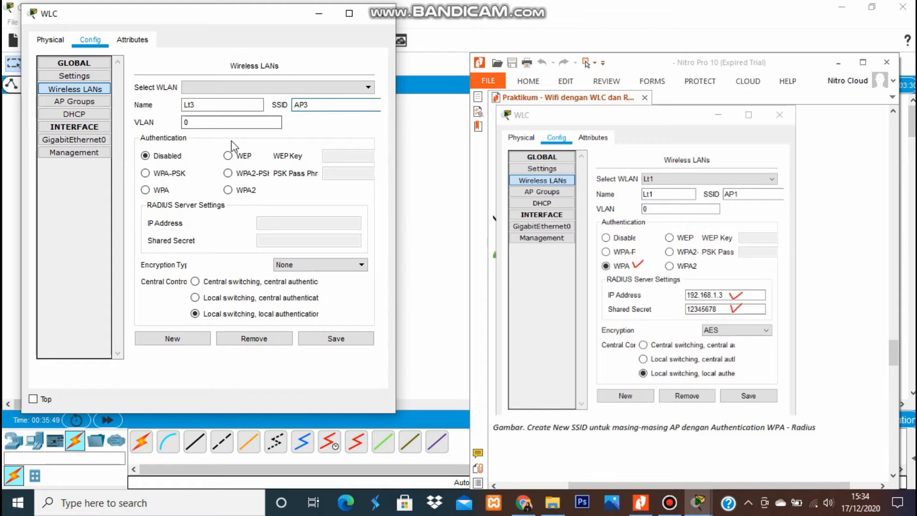
click(145, 190)
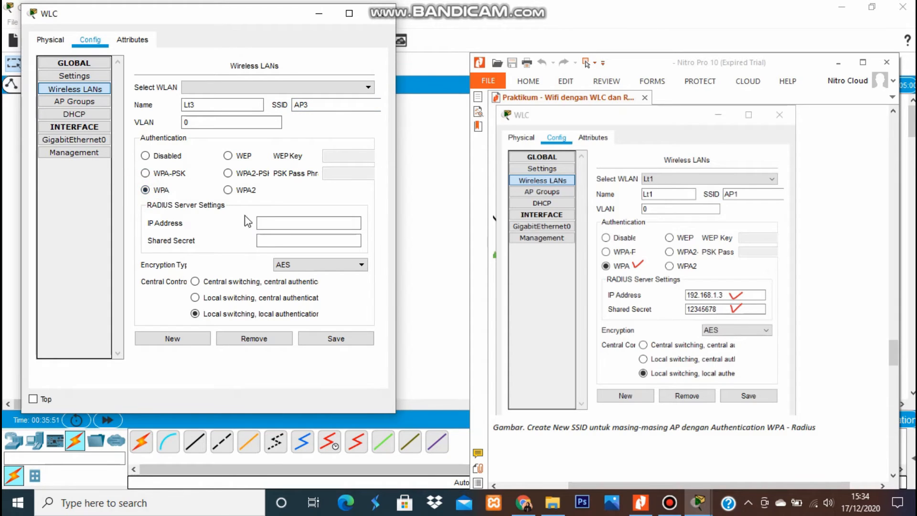
click(268, 223)
text(192.168.1.3)
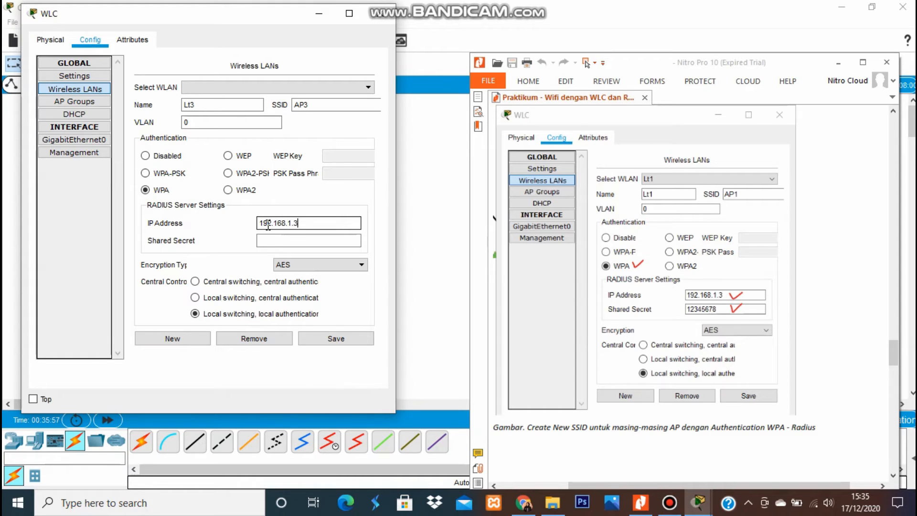
click(287, 241)
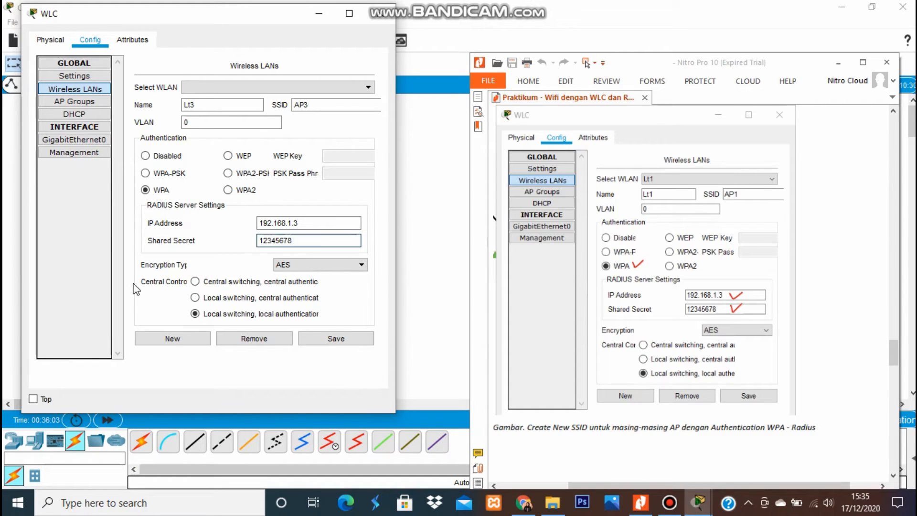
click(351, 349)
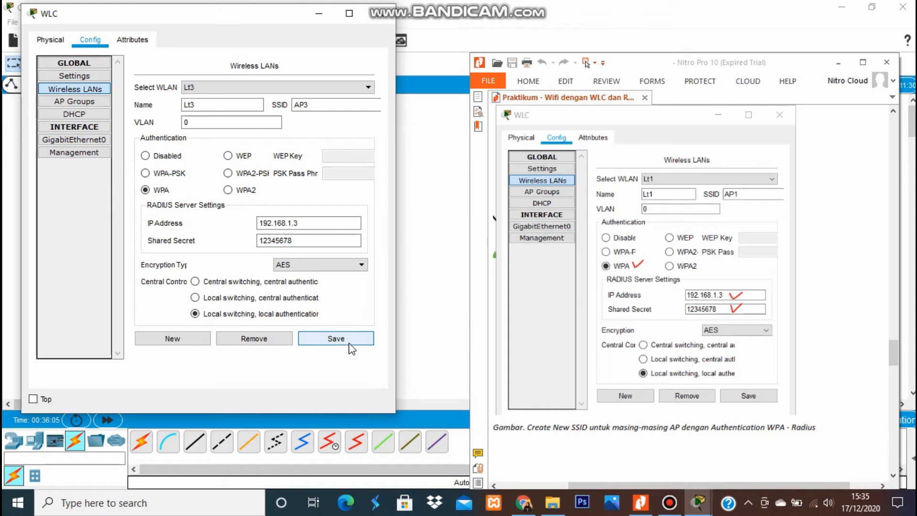
drag(893, 352, 893, 387)
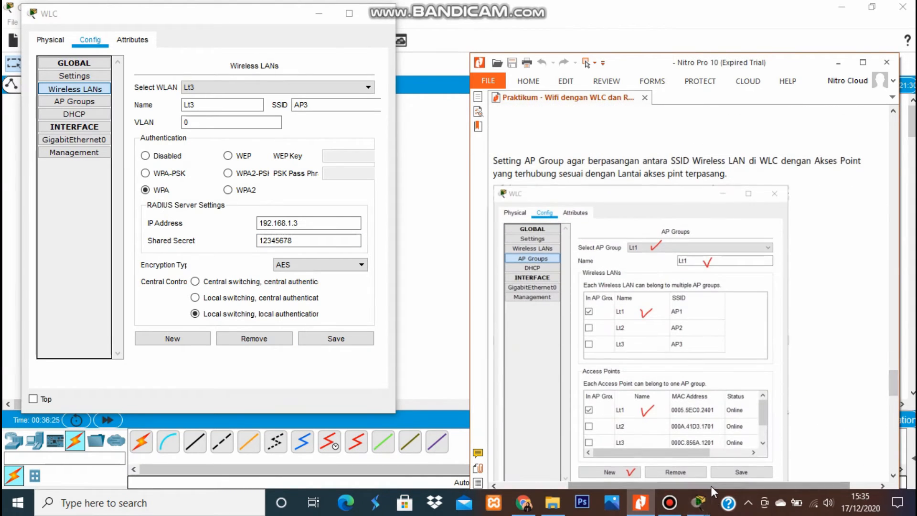
Go to the WLC's AP Groups page and start a new empty group.
drag(711, 486, 697, 487)
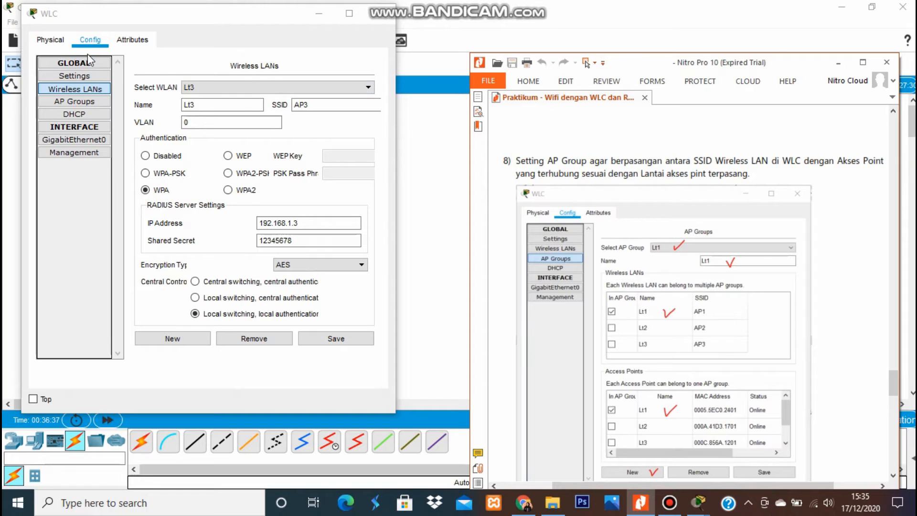
click(63, 103)
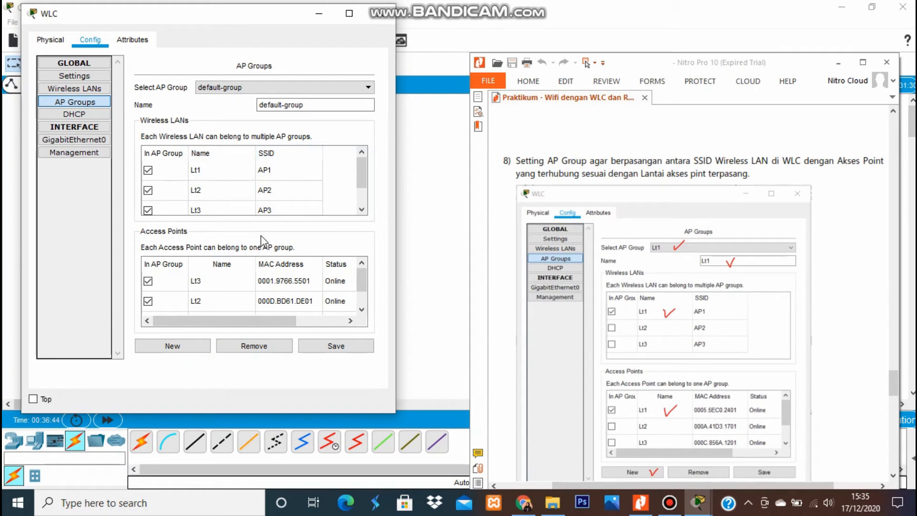
click(196, 351)
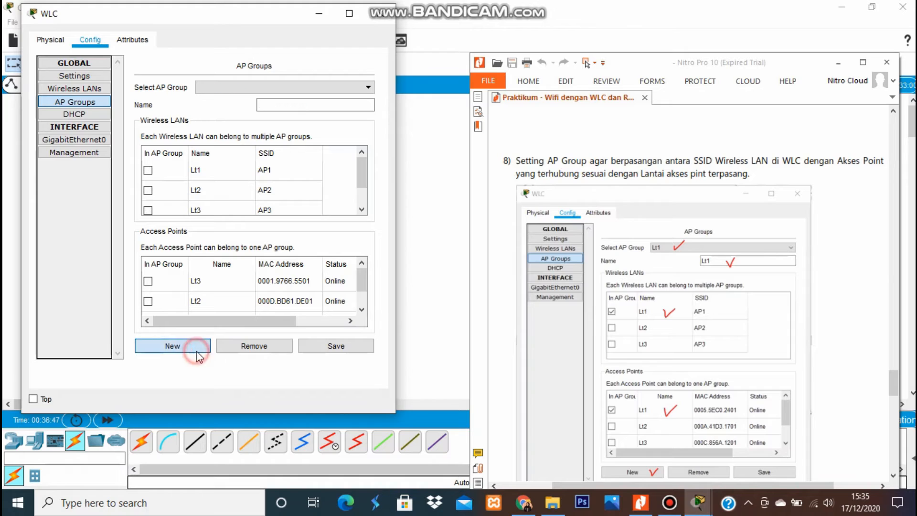
click(291, 90)
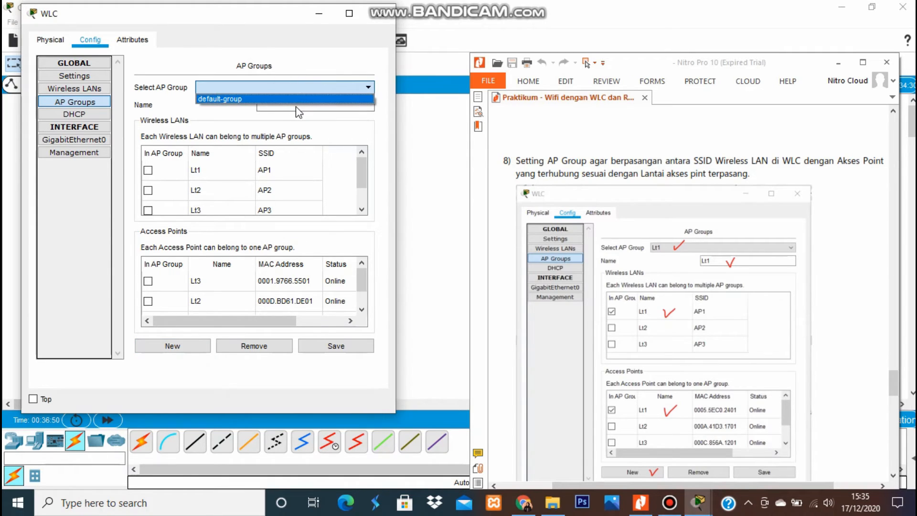
click(297, 105)
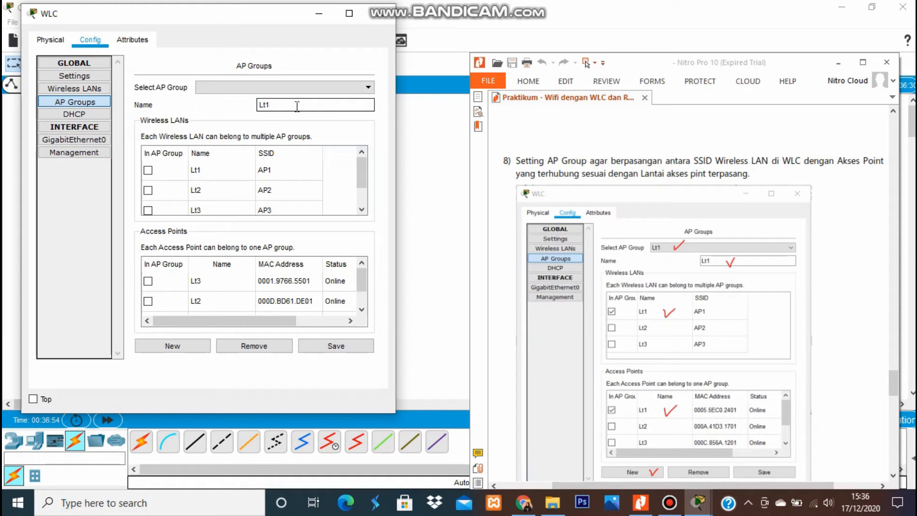
Add WLAN Lt1 and access point Lt1 to group Lt1, save it, and begin another group.
click(148, 170)
drag(364, 282, 369, 304)
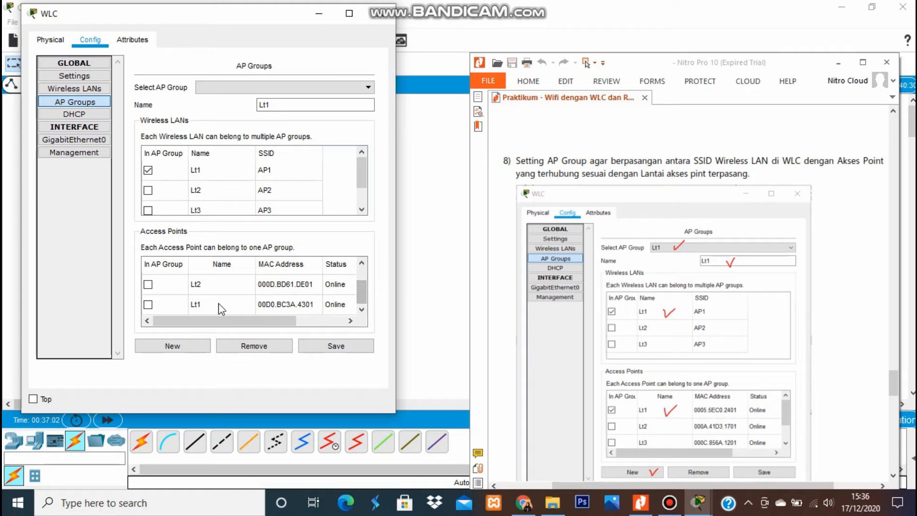
click(149, 305)
click(333, 348)
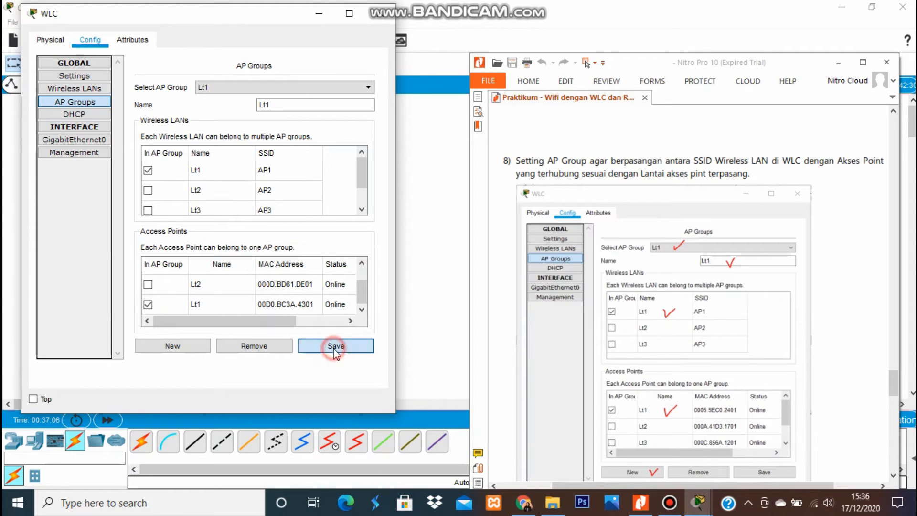
click(193, 347)
click(285, 104)
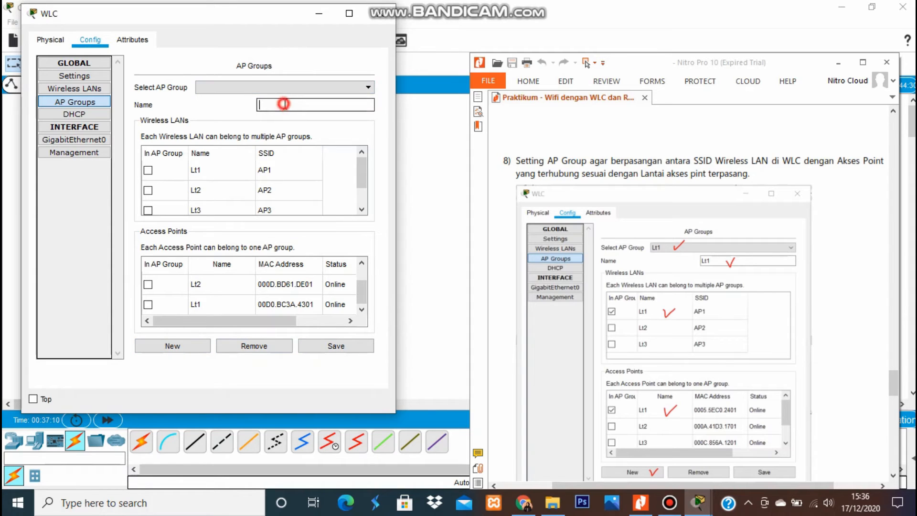
Name the group Lt2, add WLAN Lt2 and access point Lt2, and save it.
text(Lt2)
click(150, 191)
click(148, 285)
click(341, 345)
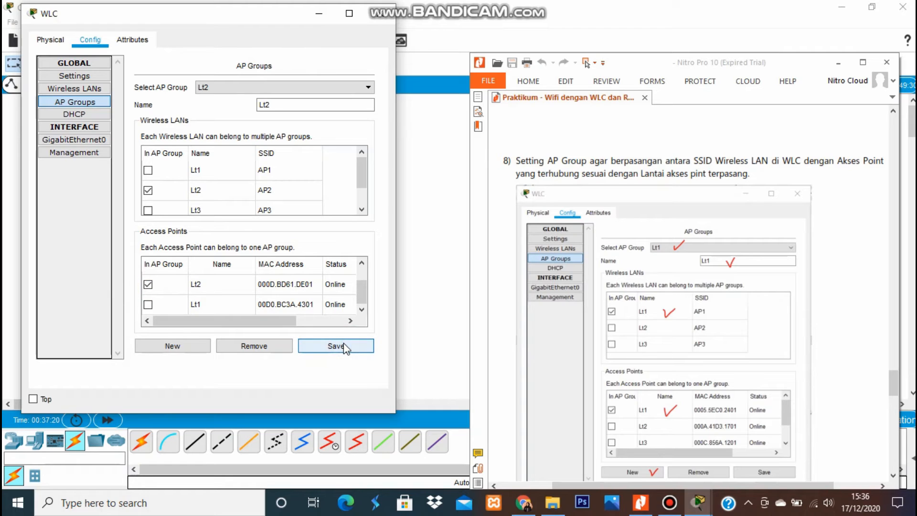
Create group Lt3 with WLAN Lt3 and access point Lt3, save, and review the group list.
click(196, 345)
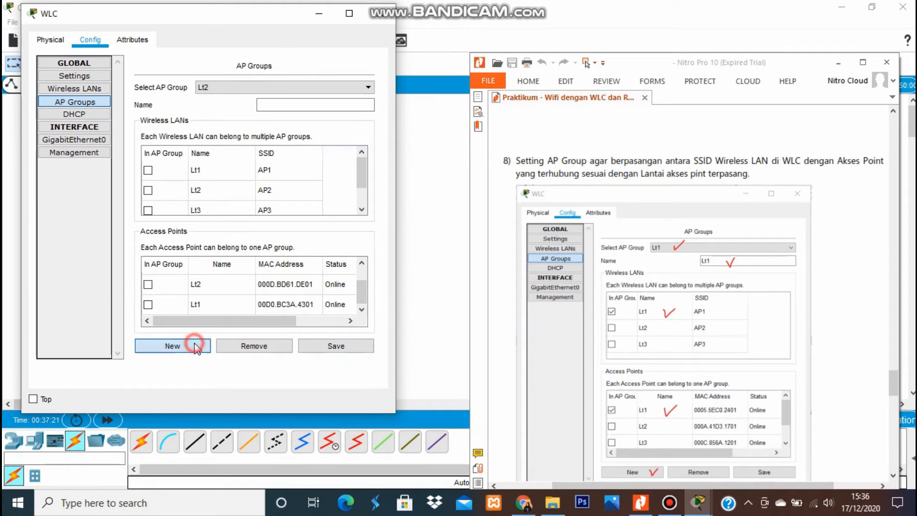
click(297, 104)
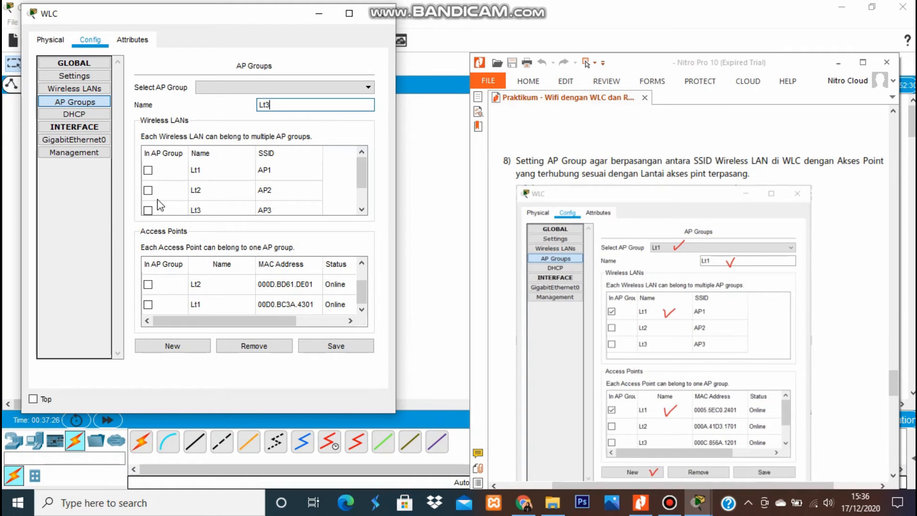
click(148, 210)
click(360, 283)
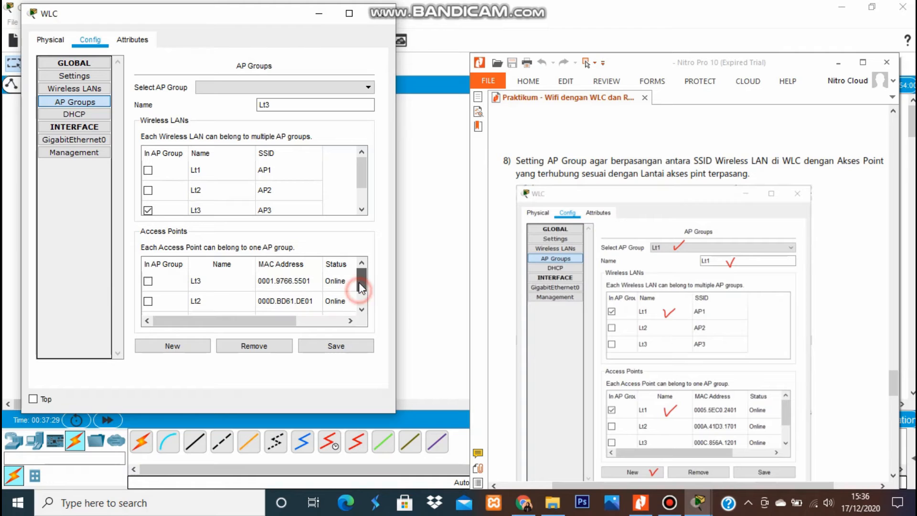
click(148, 281)
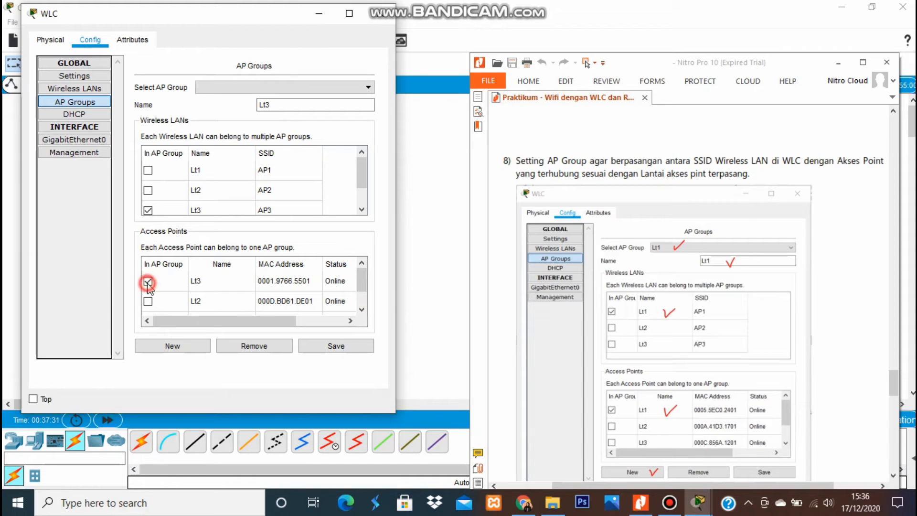
click(334, 348)
click(318, 91)
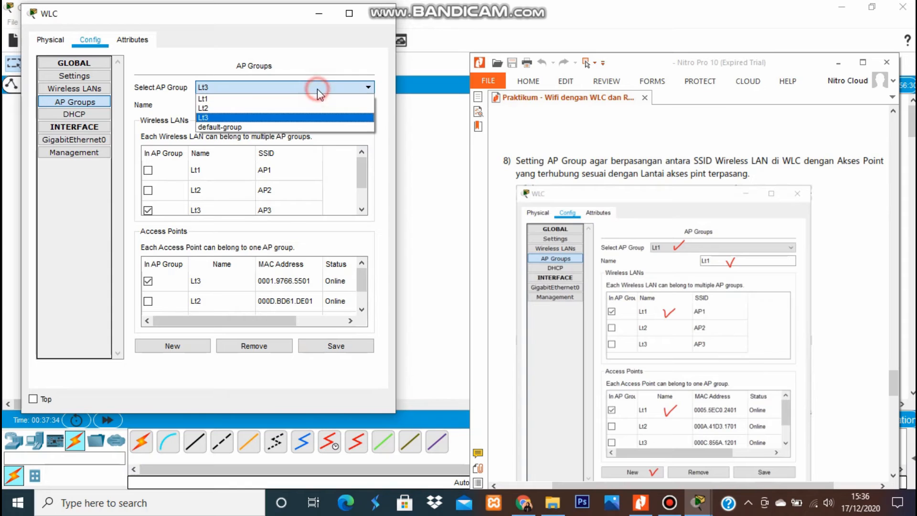
click(310, 96)
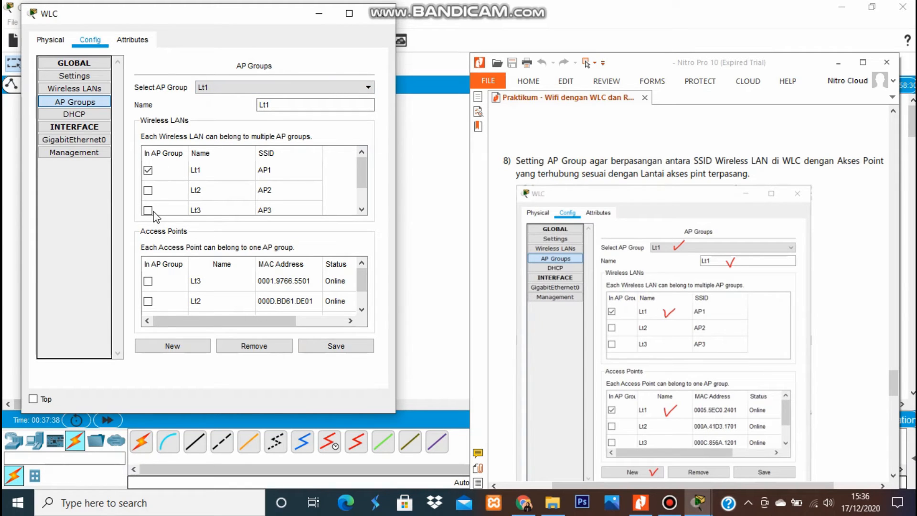
click(359, 285)
scroll(361, 297, down, 1)
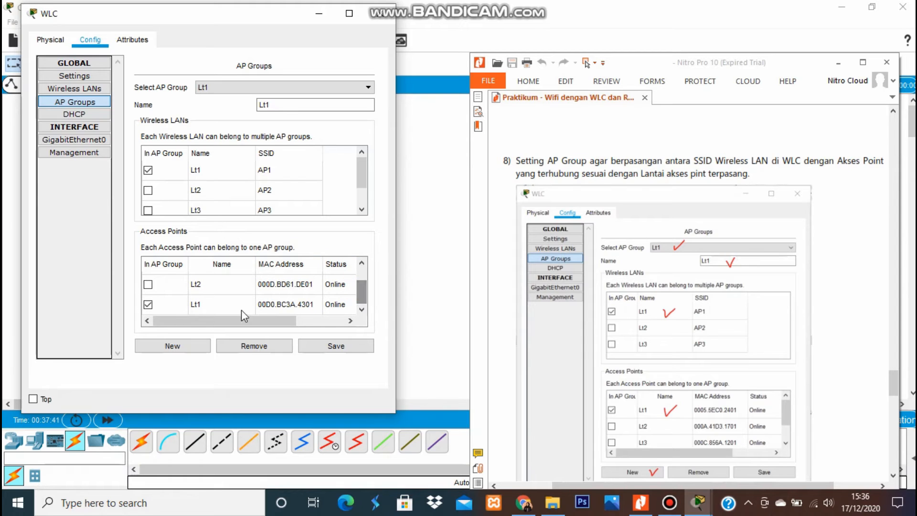
click(340, 89)
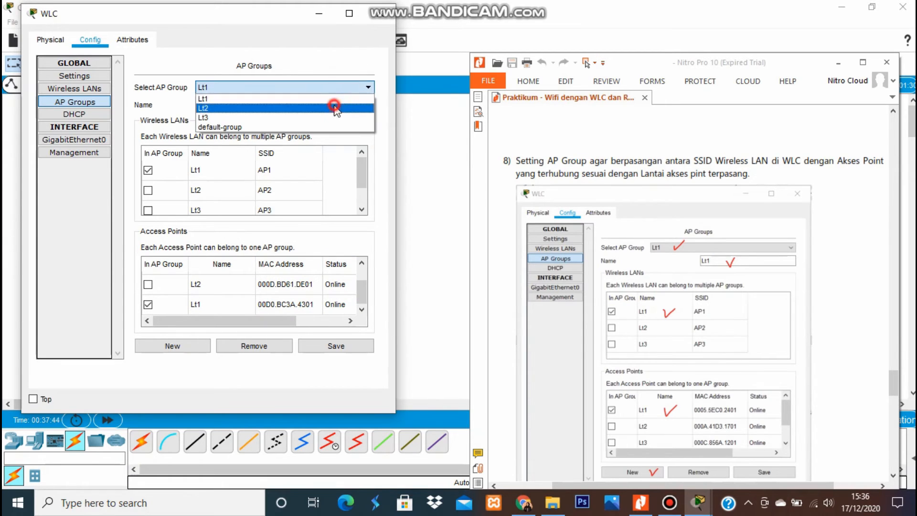
click(336, 108)
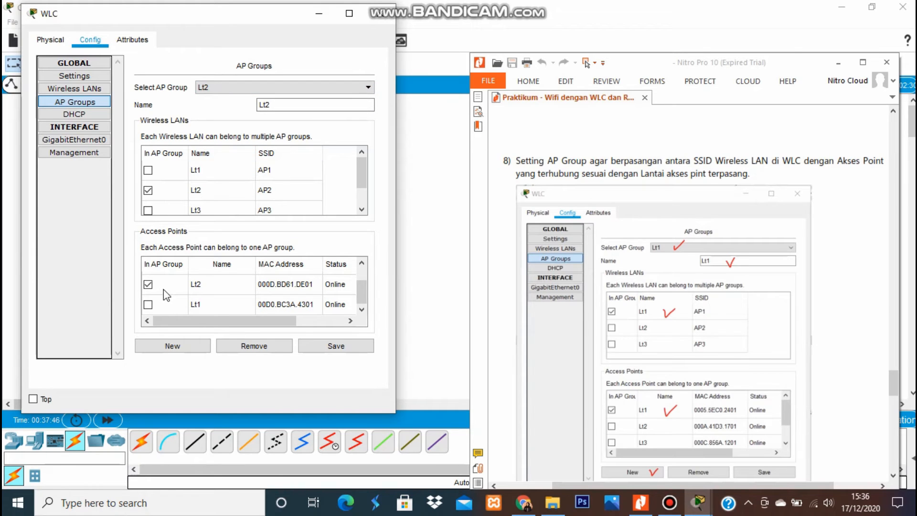
click(327, 87)
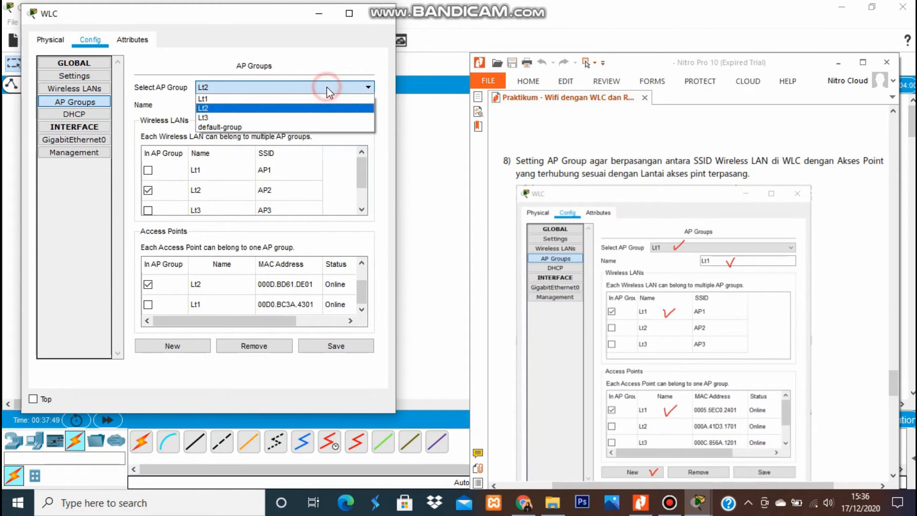
click(317, 117)
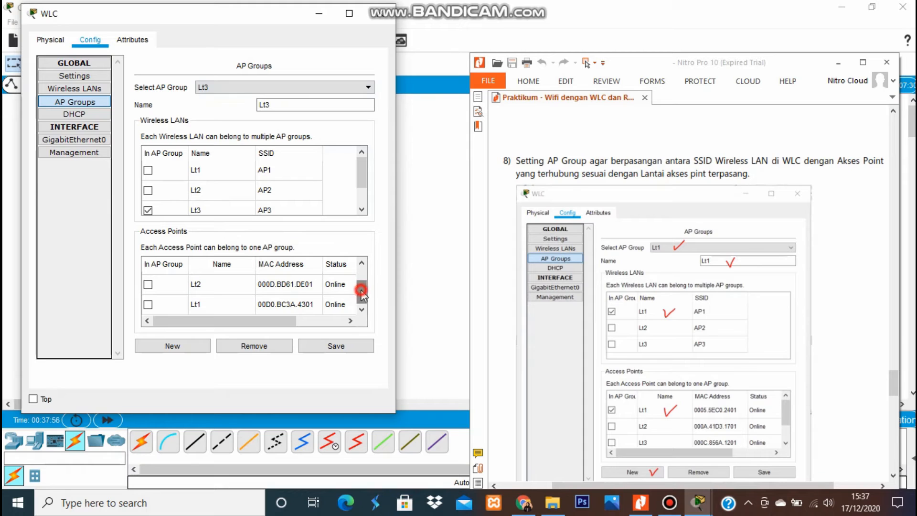
drag(362, 292, 362, 276)
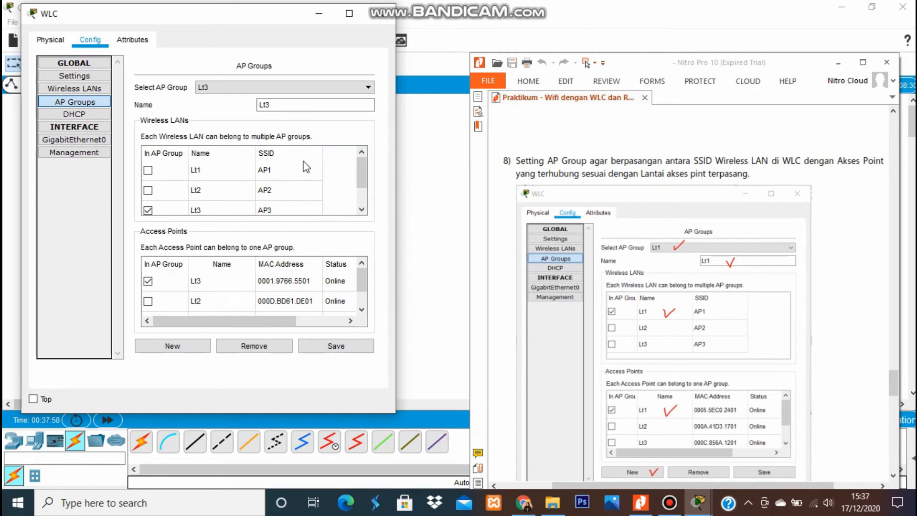
click(334, 345)
drag(896, 381, 897, 406)
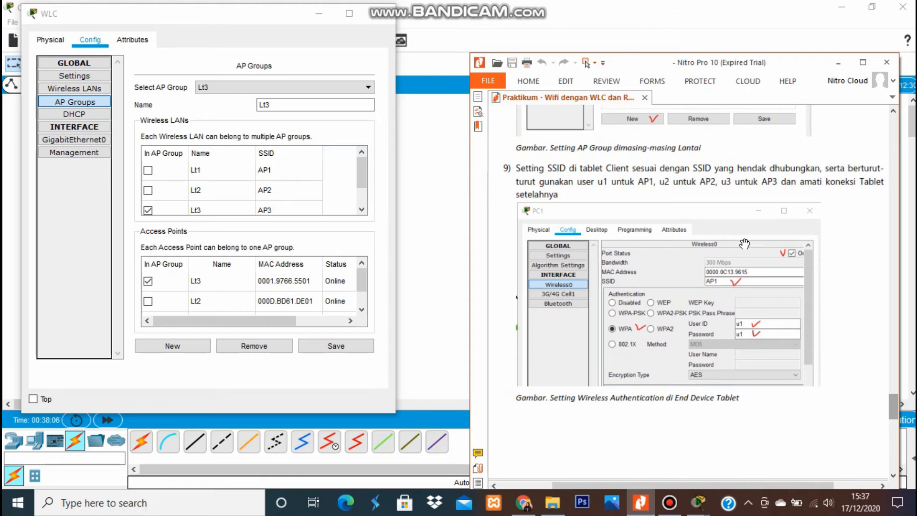
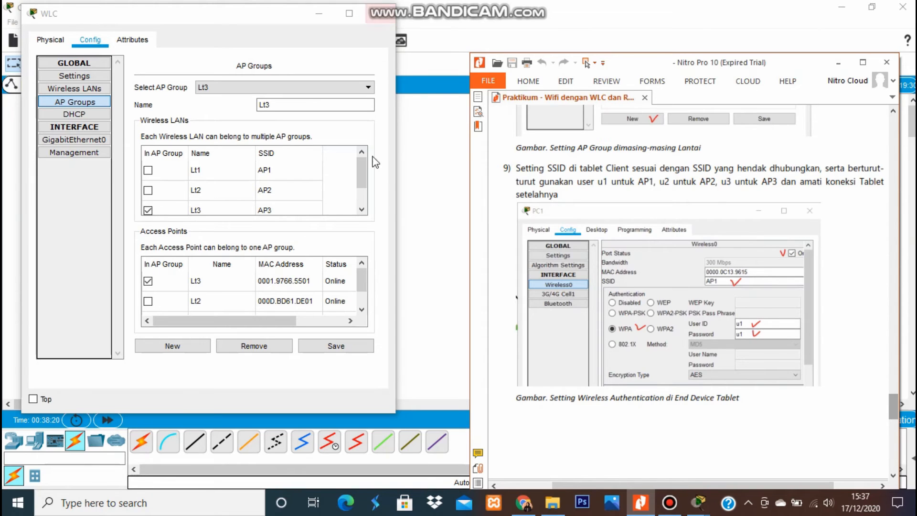
Close the WLC configuration window and bring the network topology back into view.
click(380, 14)
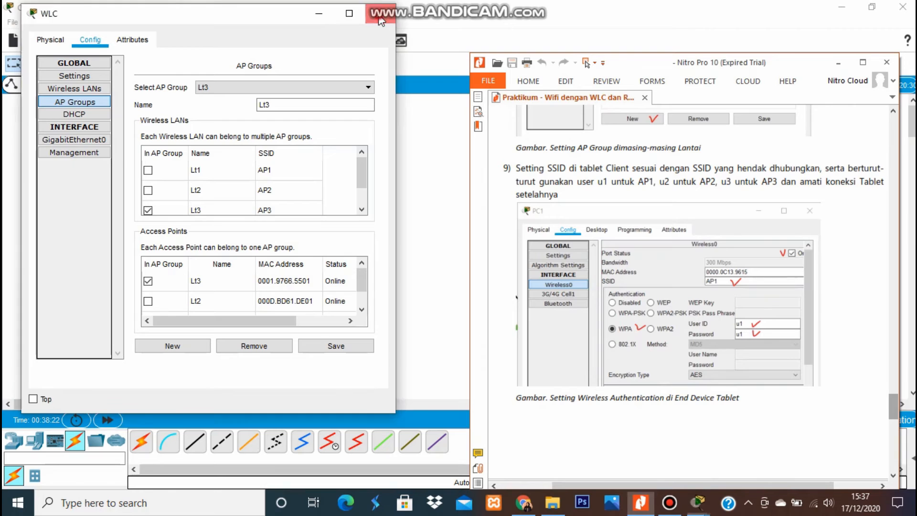
click(388, 169)
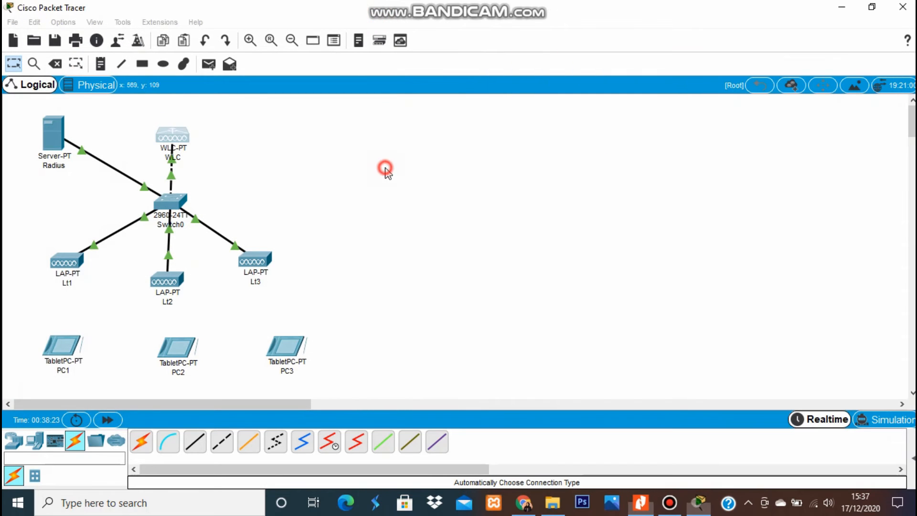
Open tablet PC1's Wireless0 settings and change its SSID from Default to AP1.
click(70, 349)
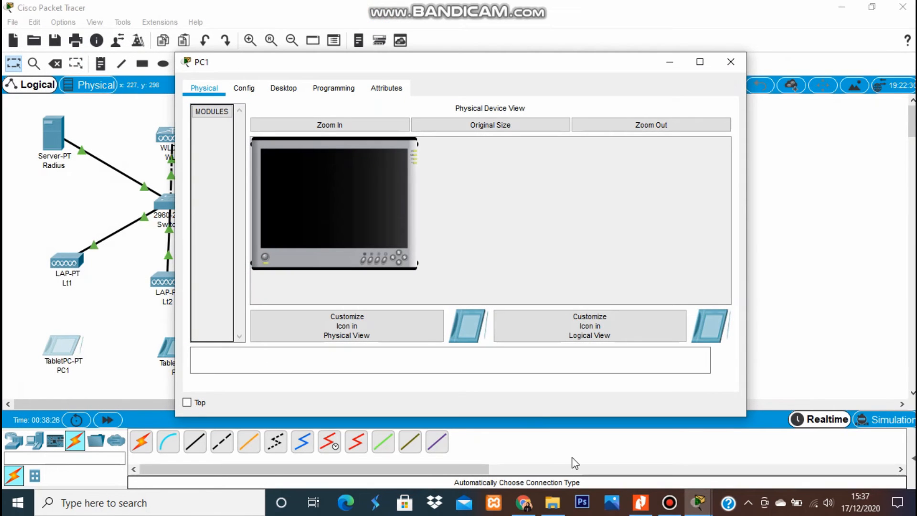
click(641, 503)
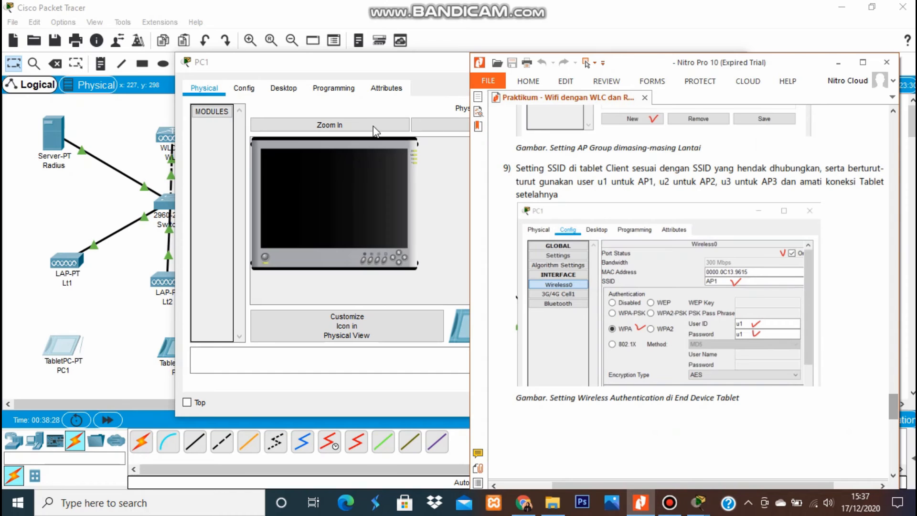
click(252, 88)
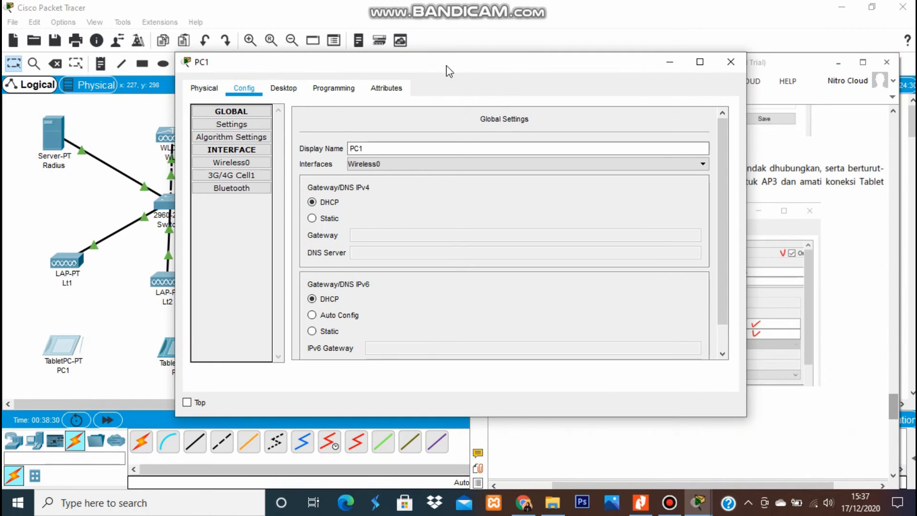
drag(446, 70, 276, 69)
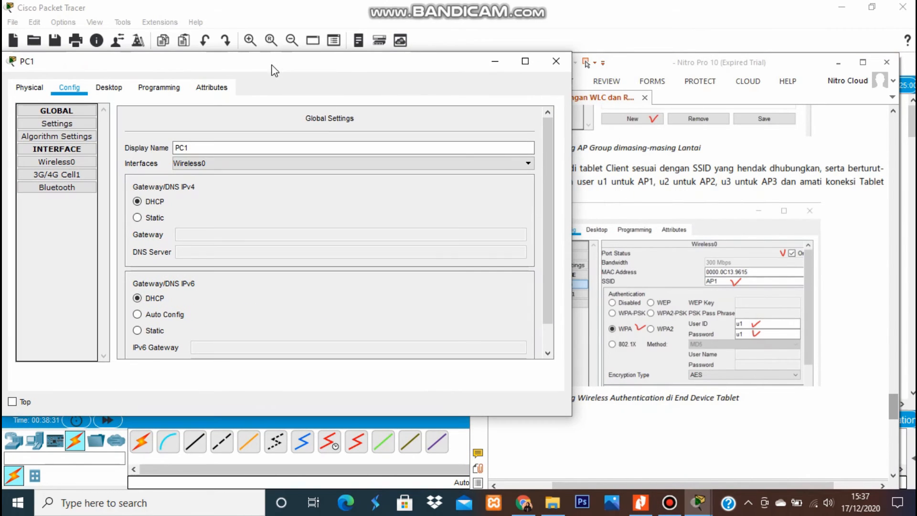
click(864, 290)
click(43, 164)
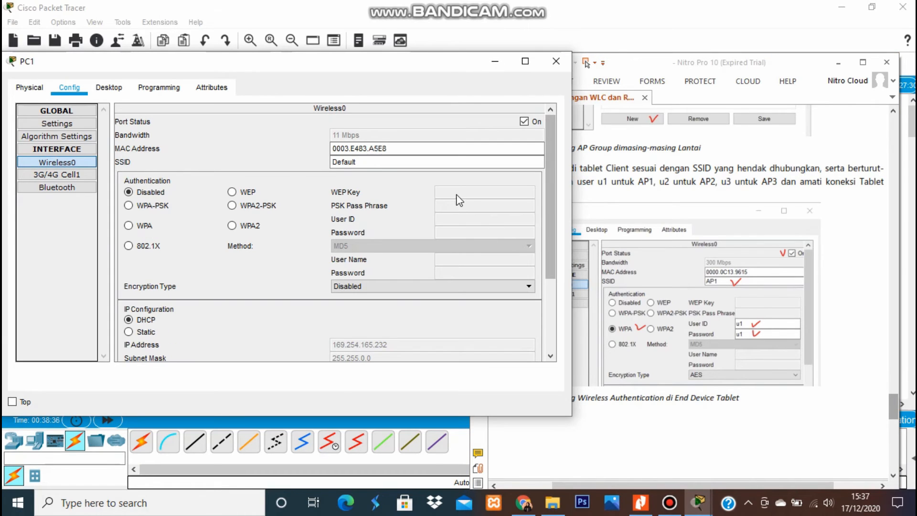
click(380, 160)
drag(380, 161, 288, 165)
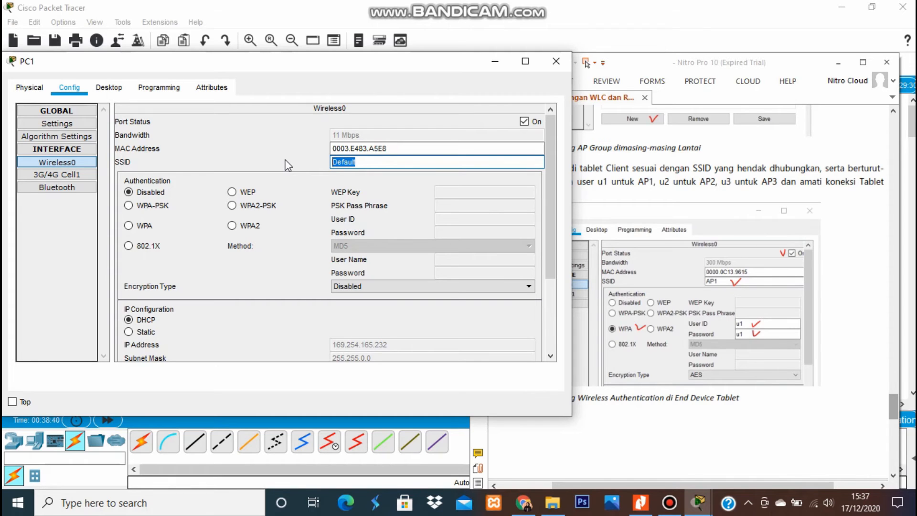
text(AP1)
Set PC1 to WPA with AES and the first user's ID and password.
click(129, 225)
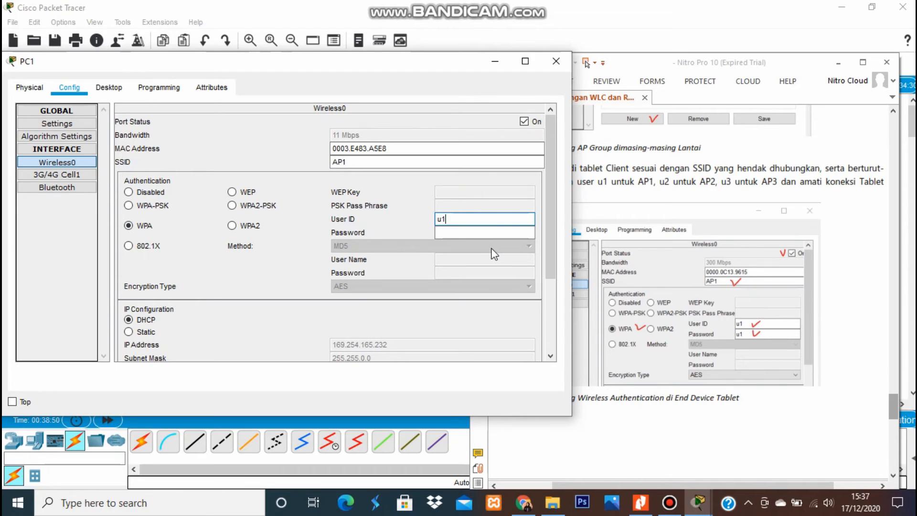
click(462, 233)
text(u1)
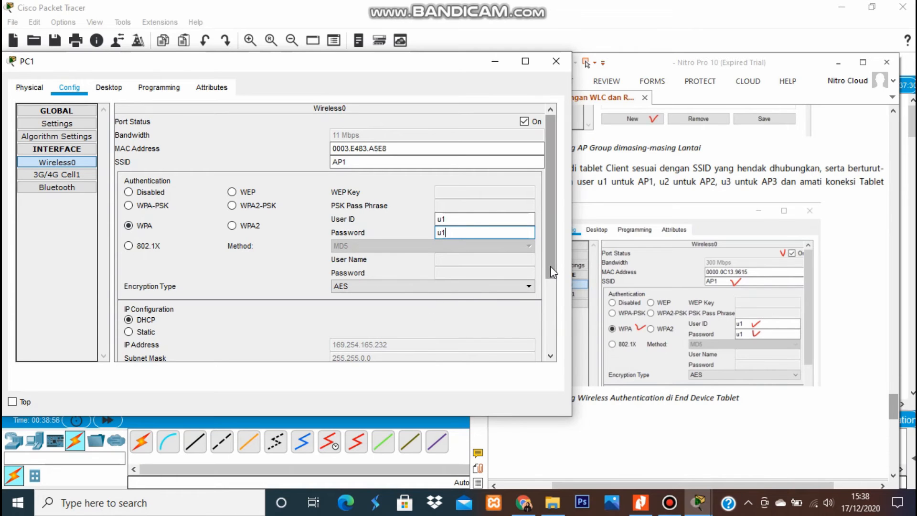
drag(551, 266, 553, 356)
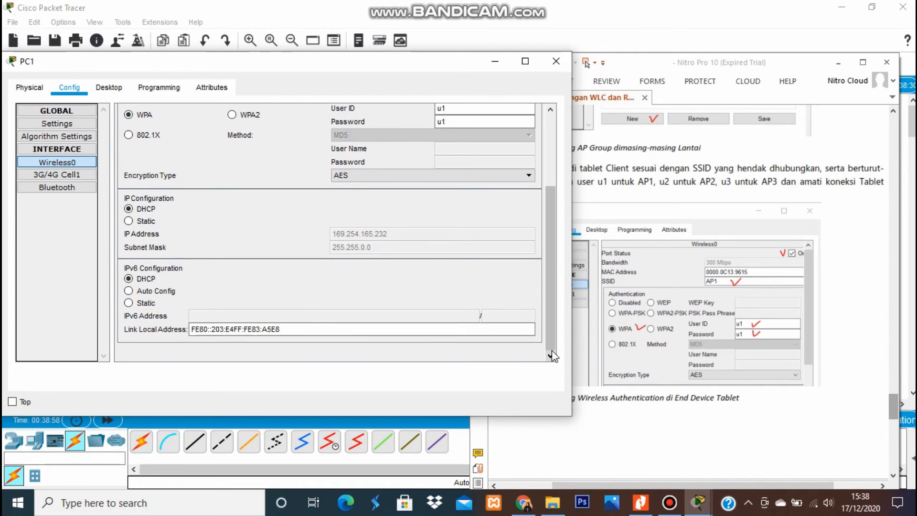
click(832, 379)
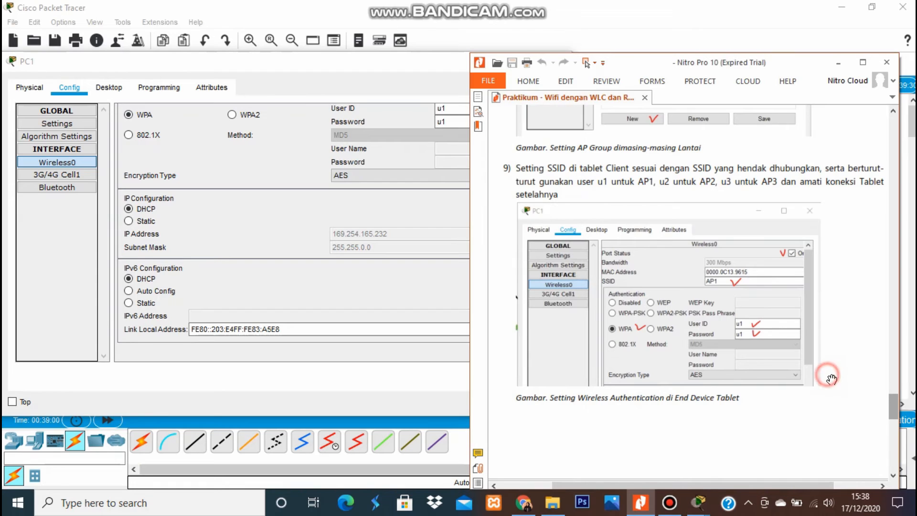
click(245, 172)
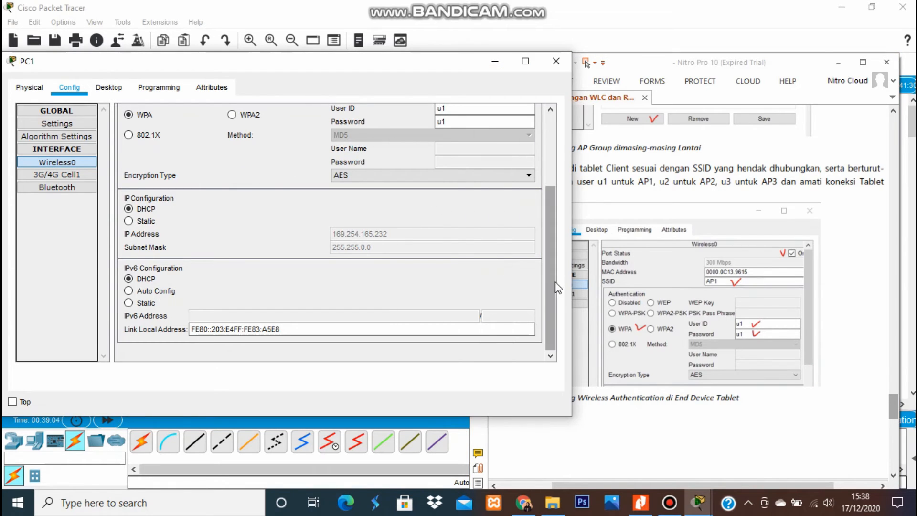
drag(554, 284, 554, 206)
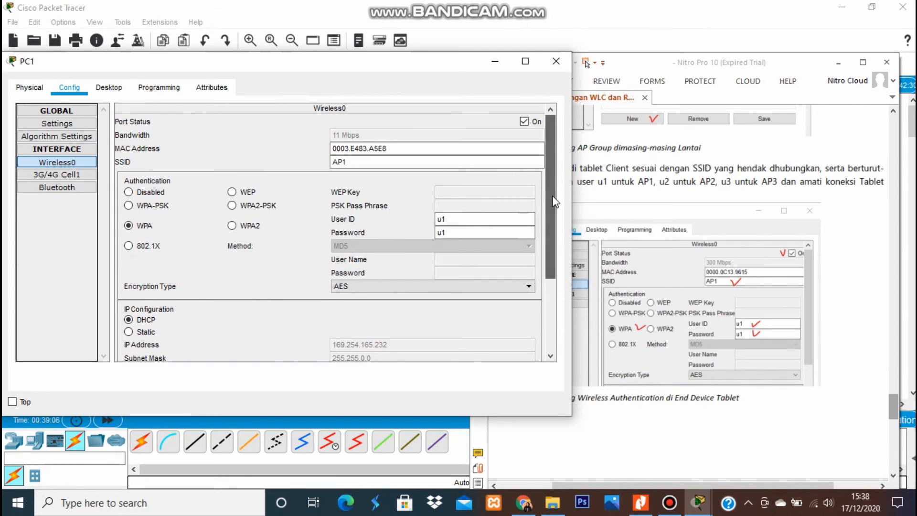
click(558, 62)
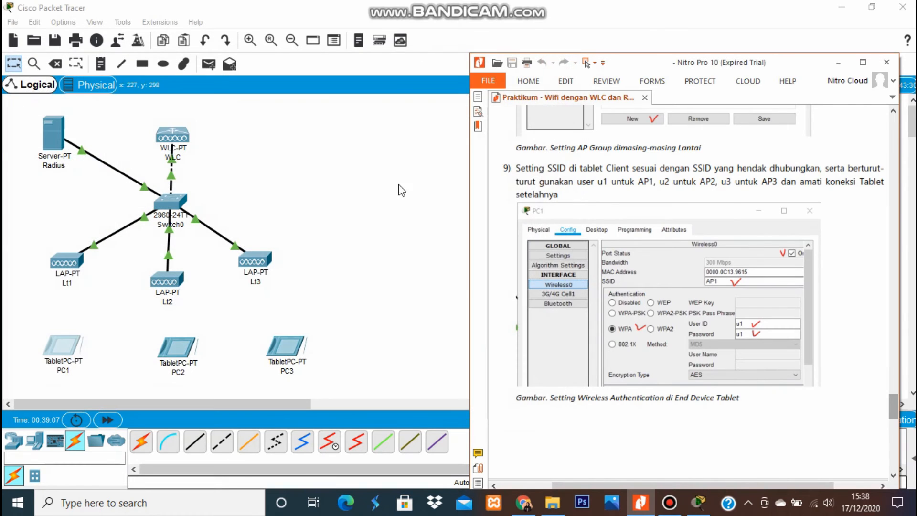
click(334, 296)
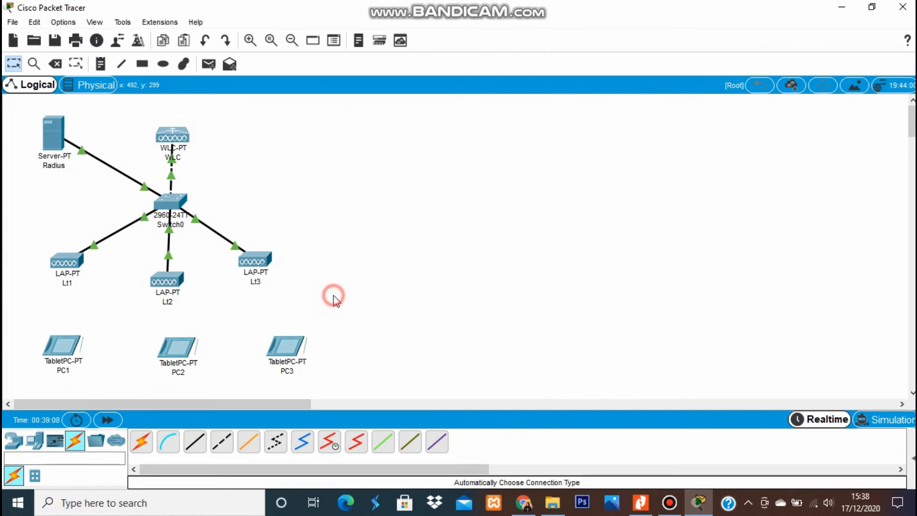
Open tablet PC2's Wireless0 settings and change its SSID from Default to AP2.
click(176, 354)
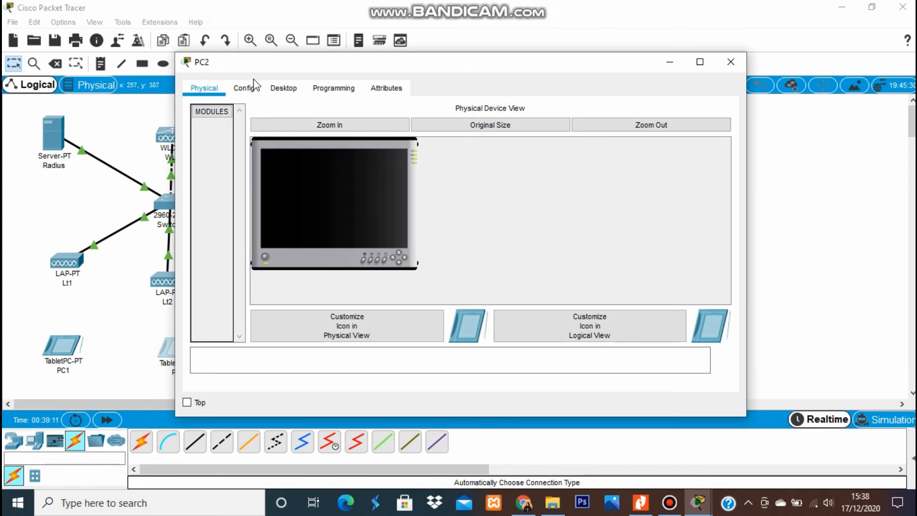
click(252, 87)
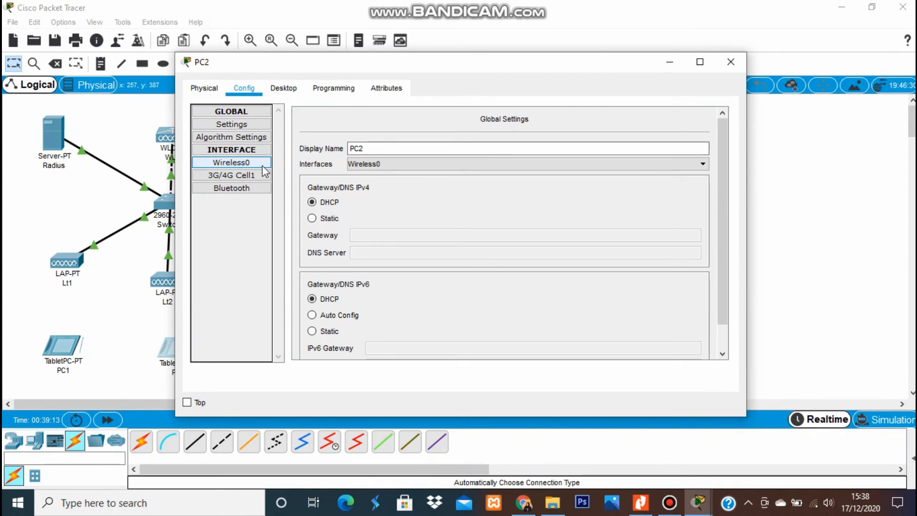
click(259, 162)
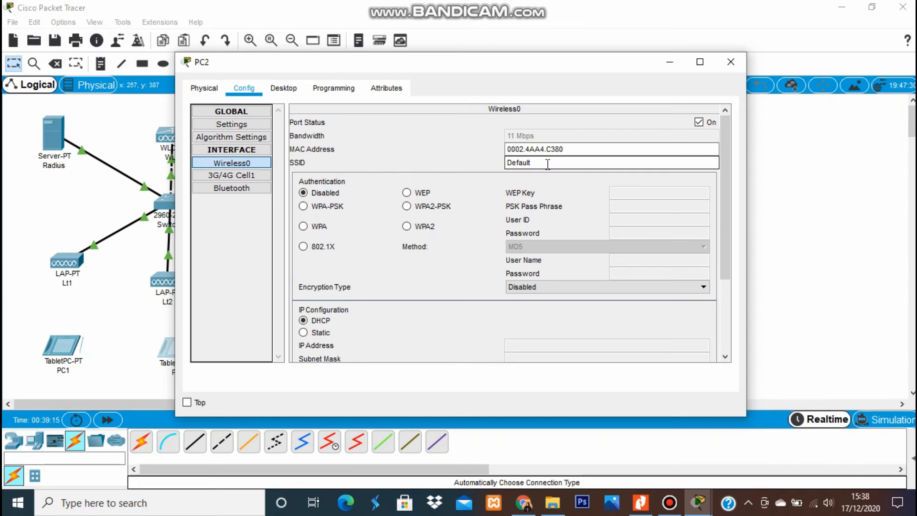
drag(547, 163, 469, 160)
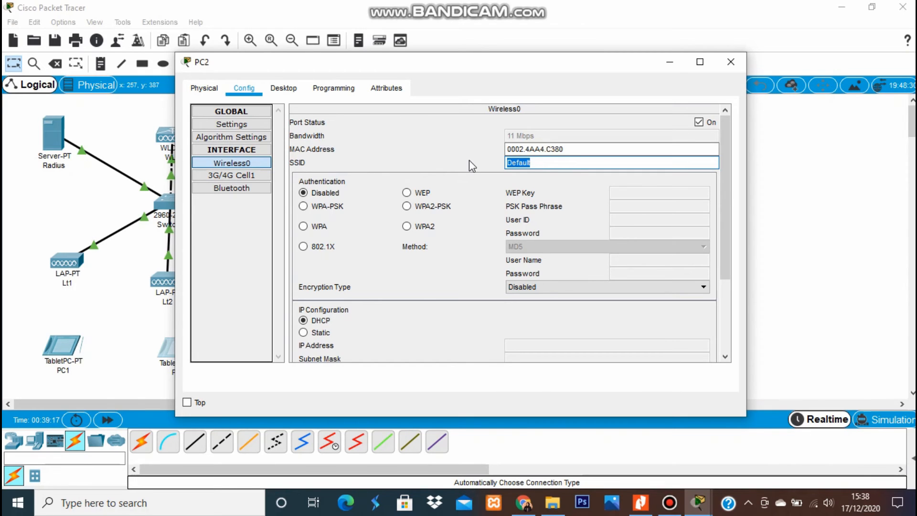
text(AP2)
Choose WPA authentication for PC2 with the second user's ID and password, keeping AES.
click(304, 226)
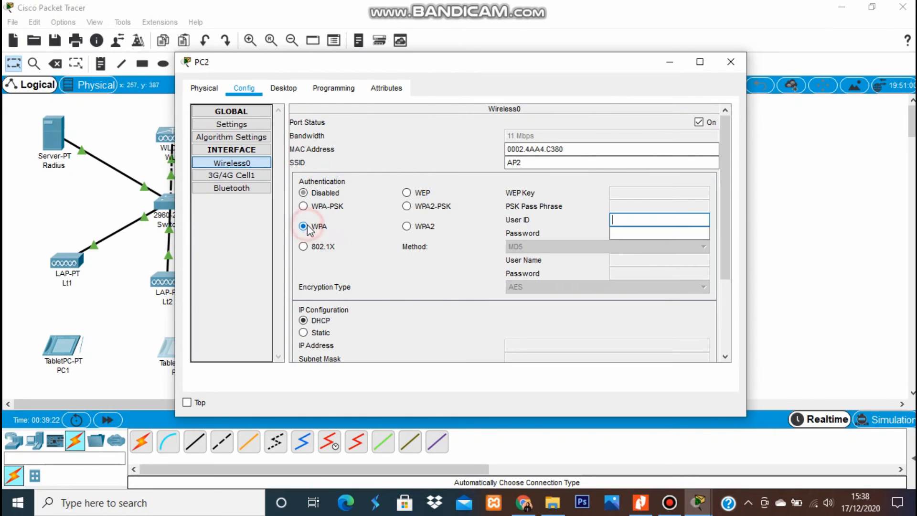
click(622, 235)
text(u2)
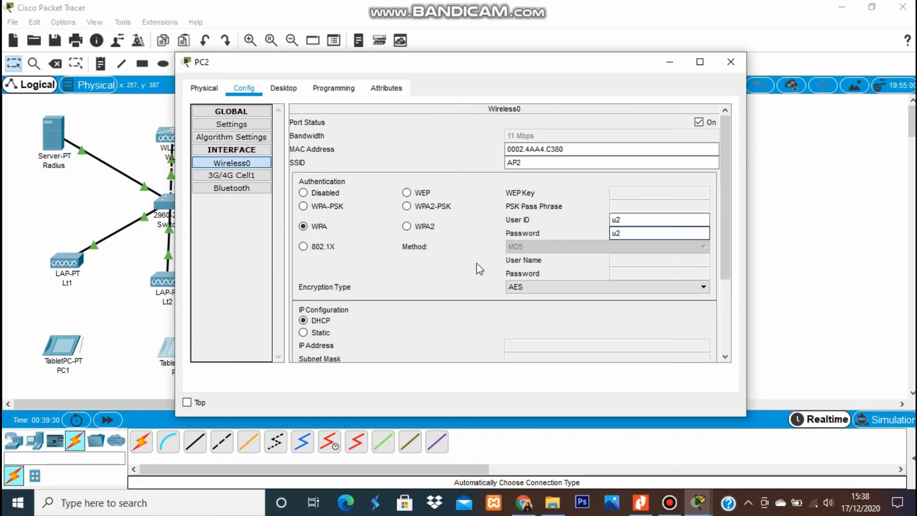
click(468, 275)
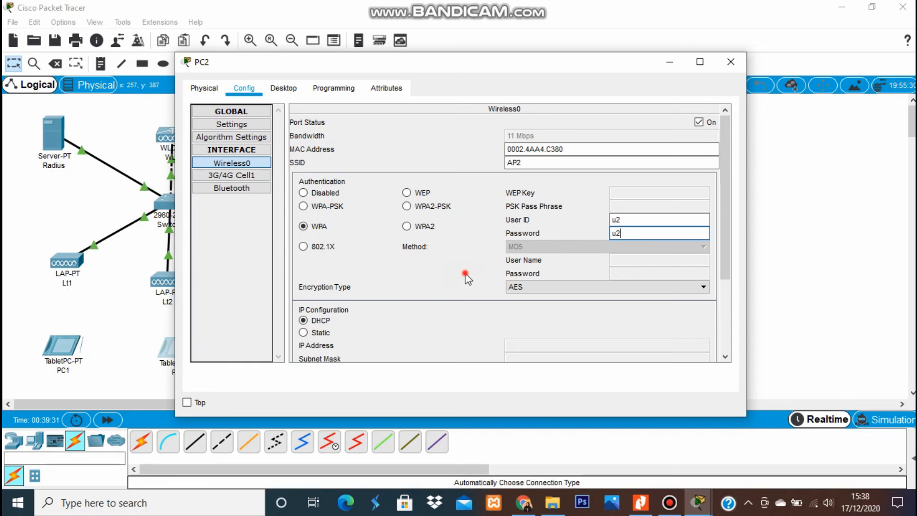
Cycle PC2's wireless port off and on against the lab guide, then close its settings.
click(641, 503)
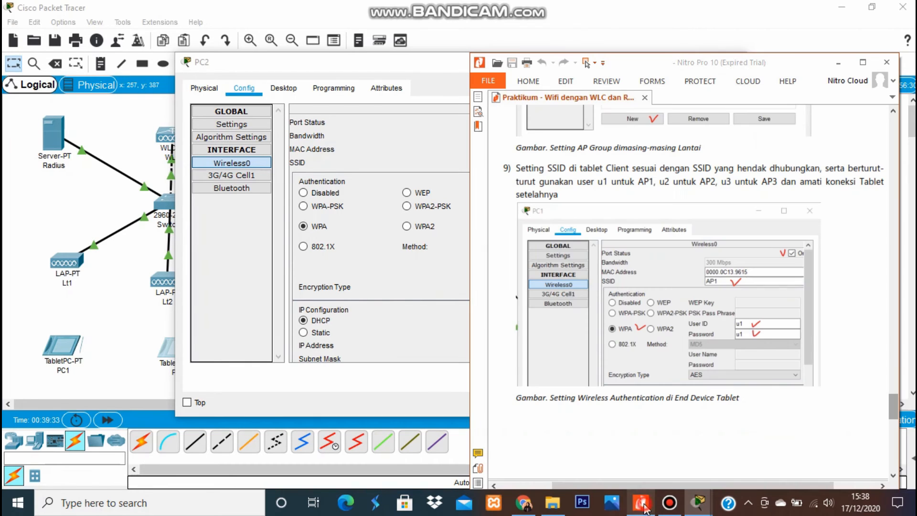
click(410, 71)
drag(418, 58, 277, 55)
click(542, 158)
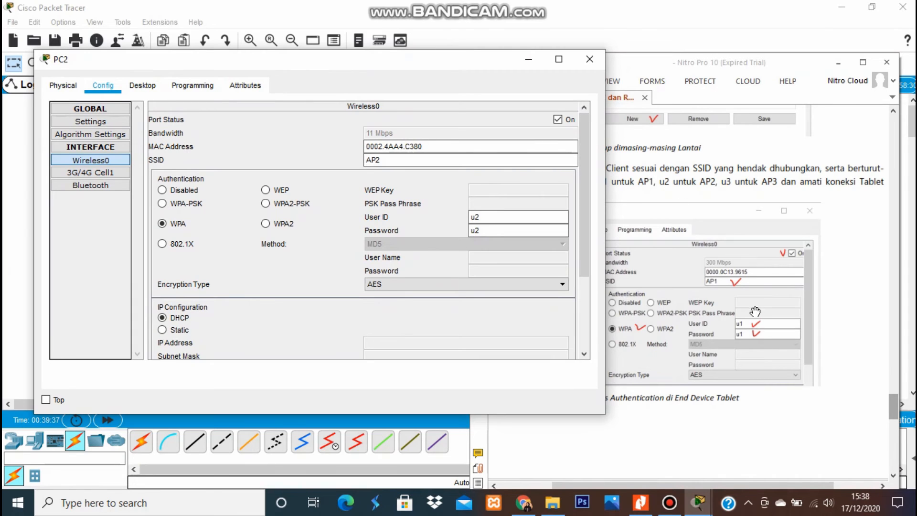
click(558, 120)
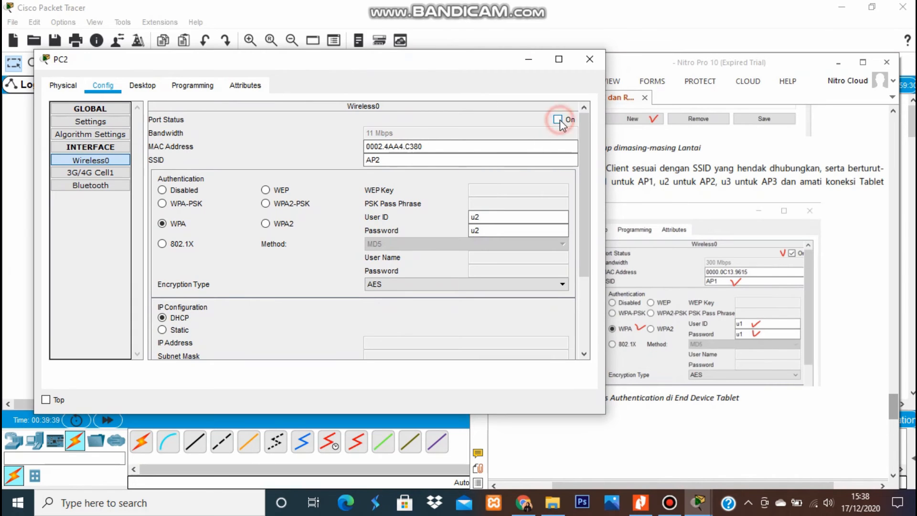
click(558, 120)
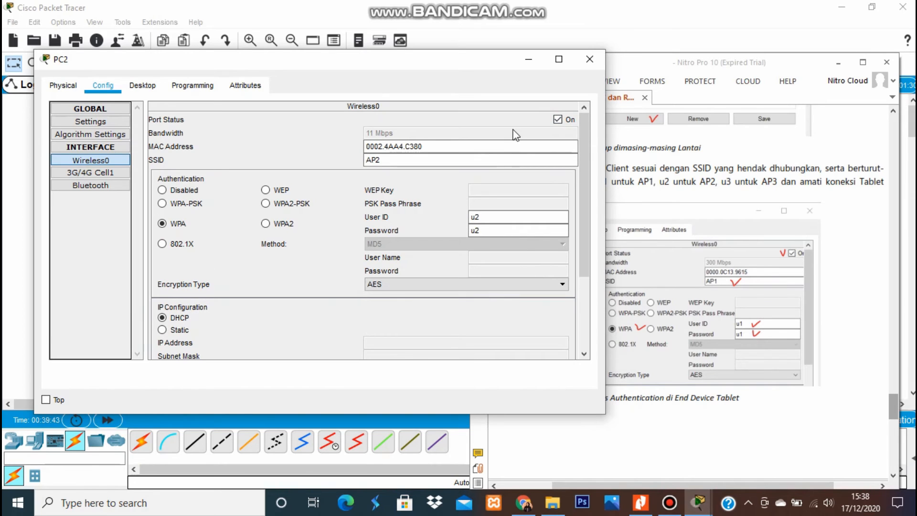
drag(581, 234, 583, 350)
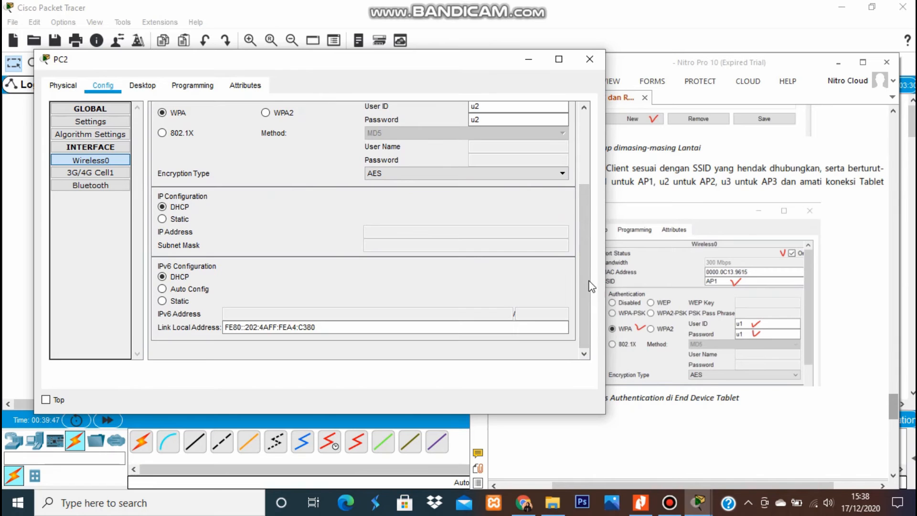
drag(589, 282, 581, 90)
click(589, 59)
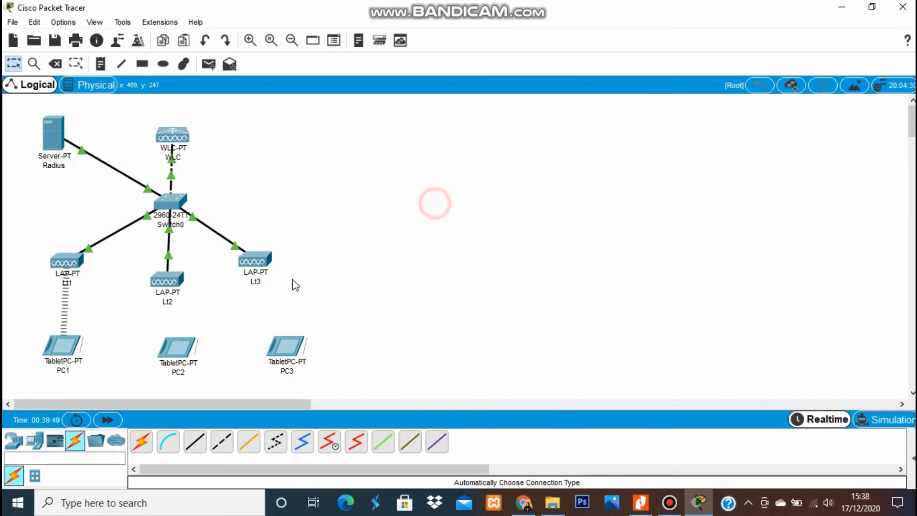
Open tablet PC3's Wireless0 settings and change its SSID from Default to AP3.
click(286, 347)
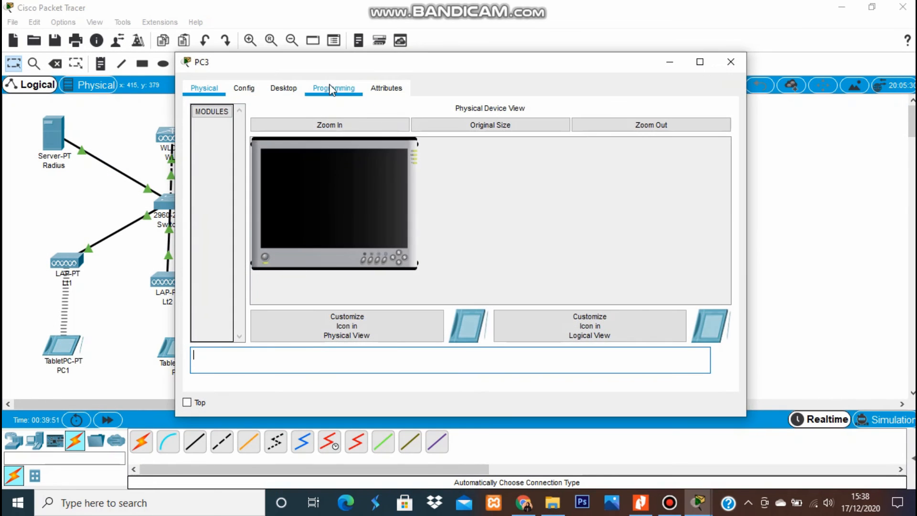
click(242, 88)
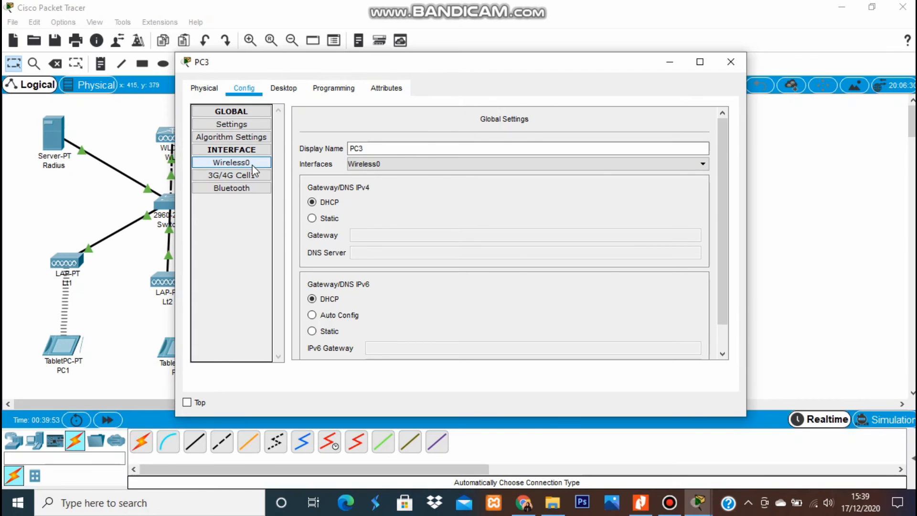
click(251, 164)
drag(539, 163, 417, 160)
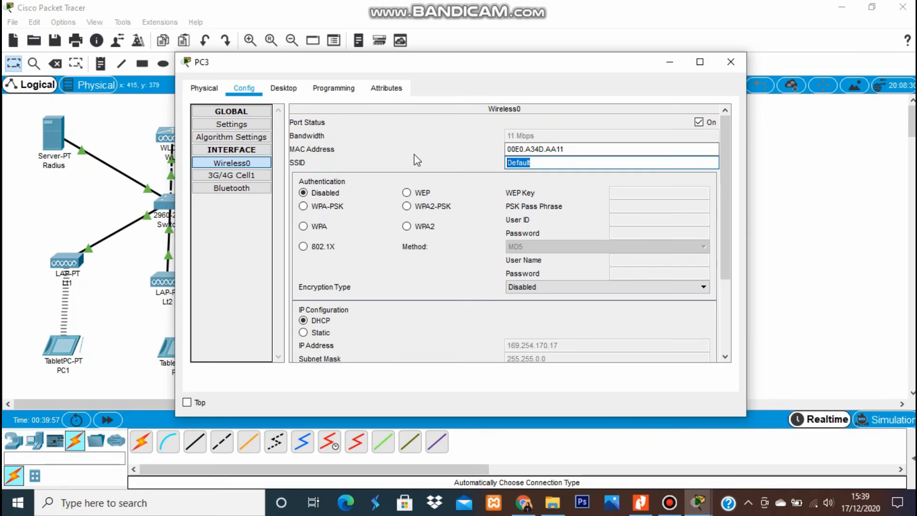
text(AP3)
Set PC3 to WPA with the third user's credentials, cycle its port, and close.
click(303, 226)
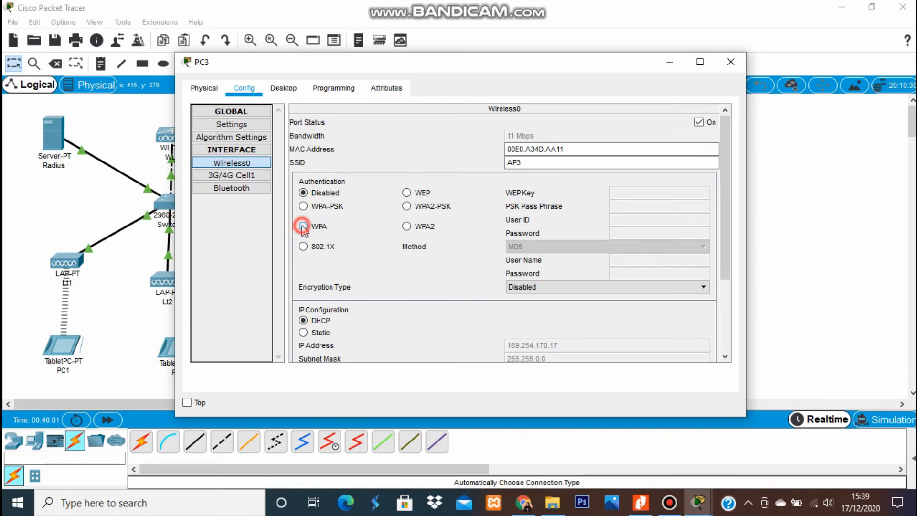
click(618, 223)
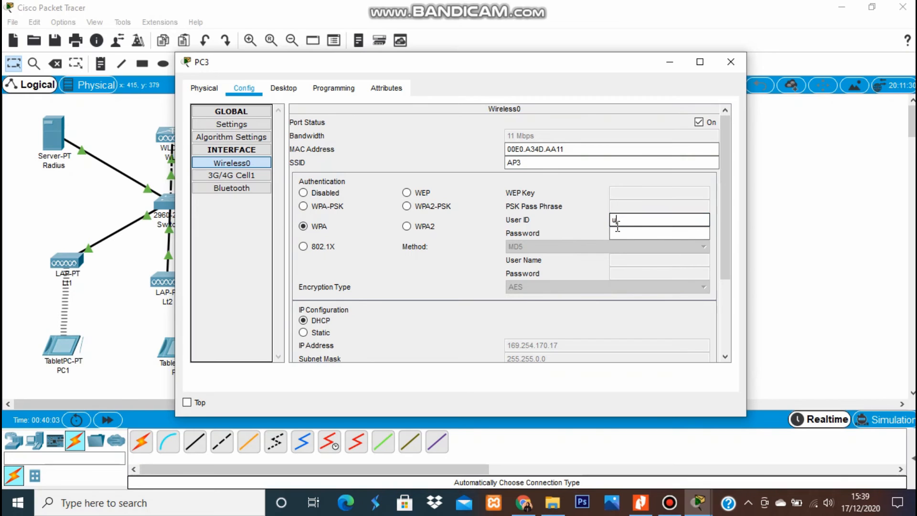
click(618, 233)
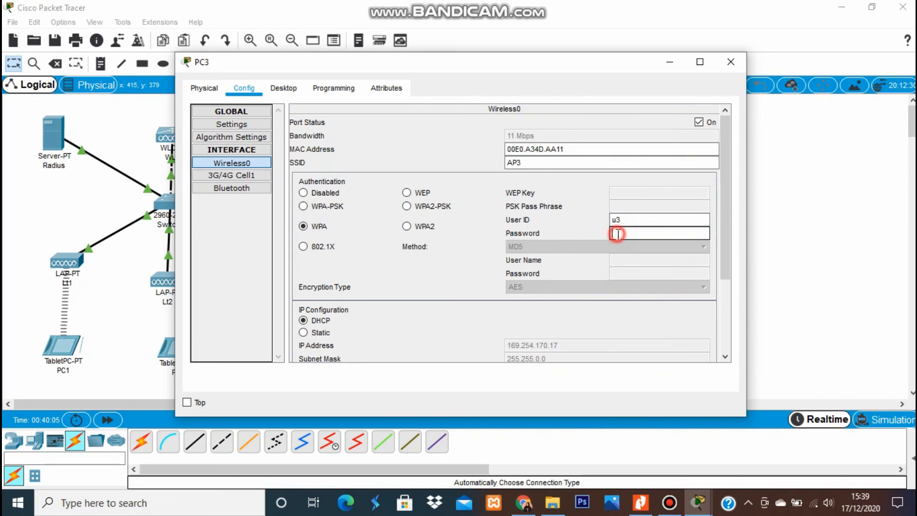
text(u3)
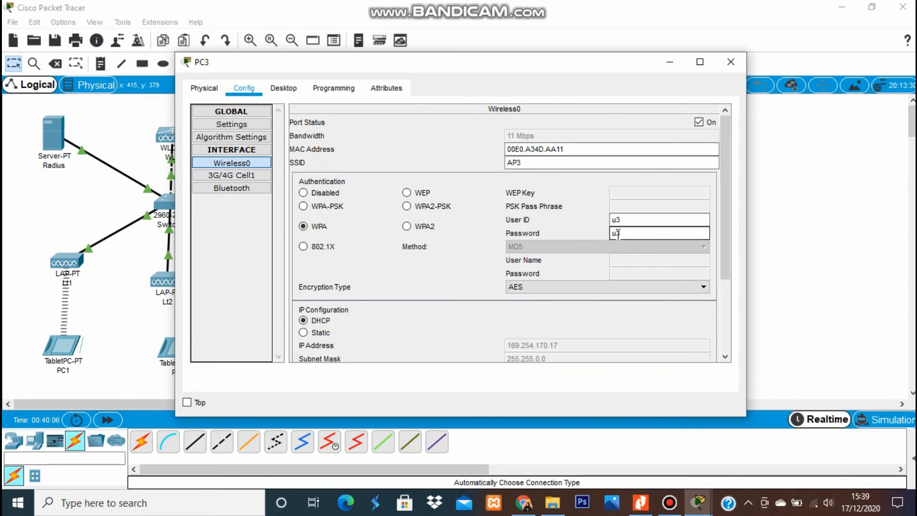
click(700, 123)
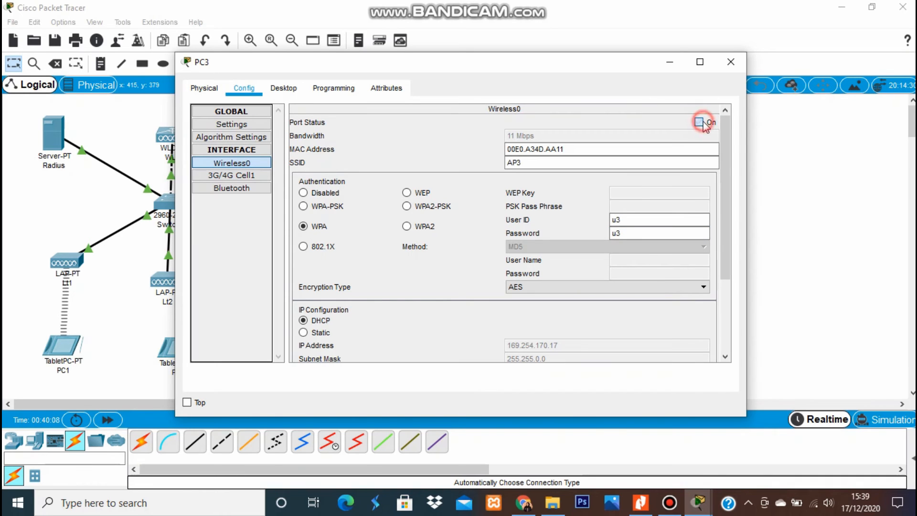
click(700, 122)
drag(731, 191, 729, 160)
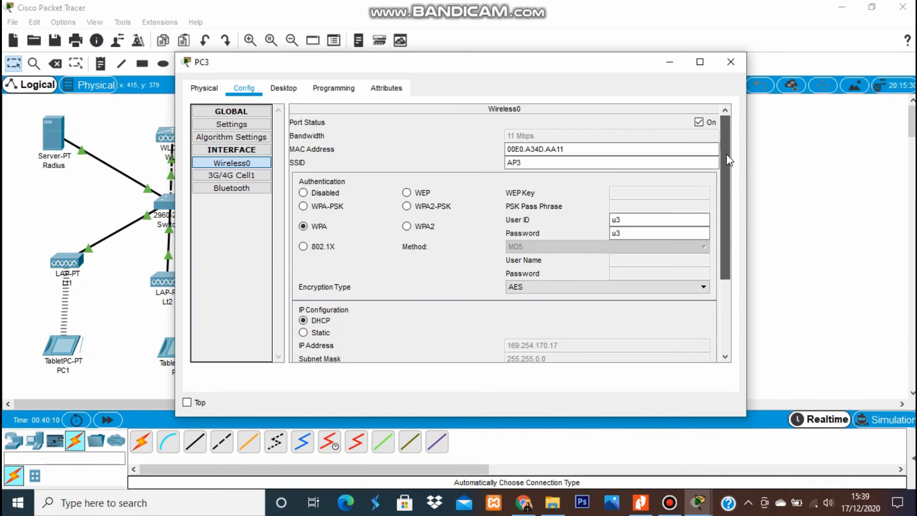
click(729, 63)
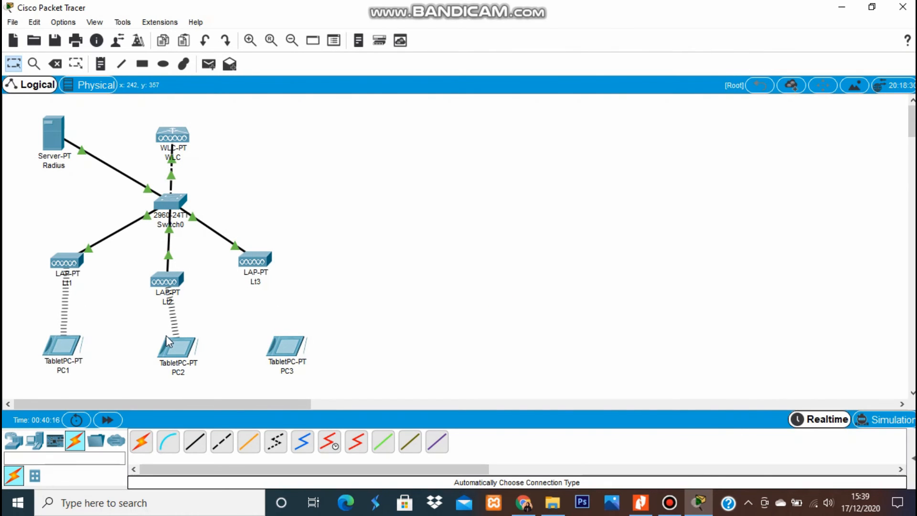
Shift tablets PC2 and PC3 left under their access points and nudge Lt3 down.
drag(181, 347, 168, 348)
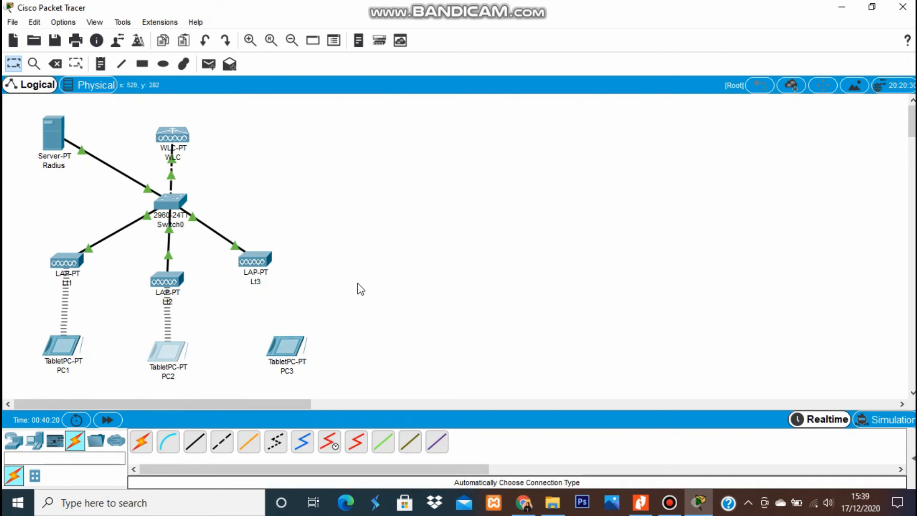
drag(294, 347, 268, 347)
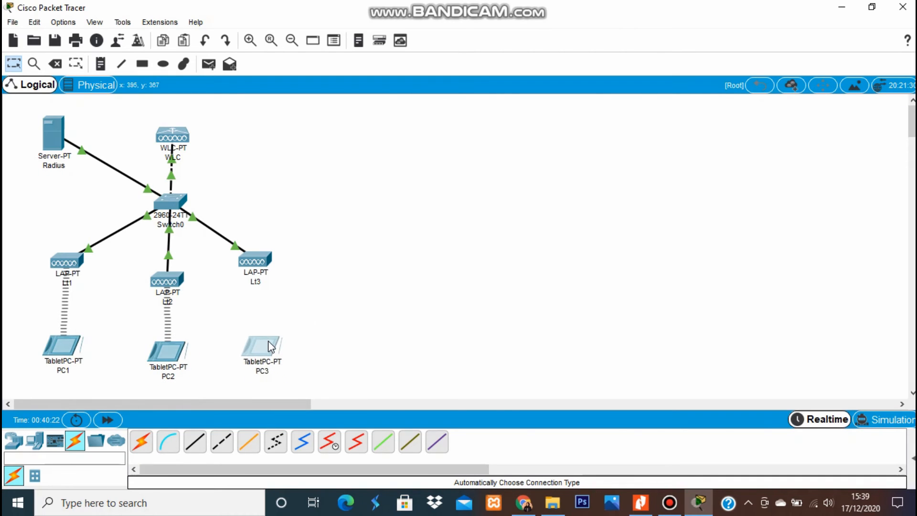
click(358, 338)
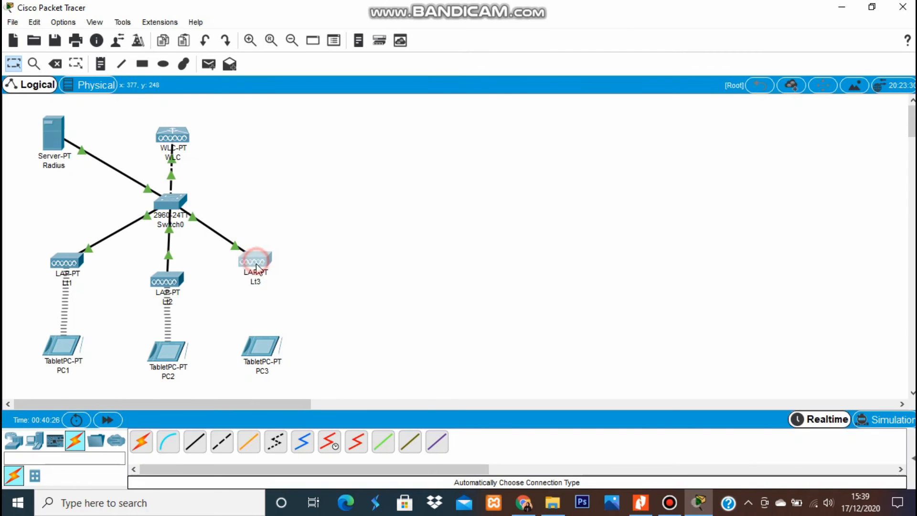
drag(256, 261, 257, 273)
click(385, 308)
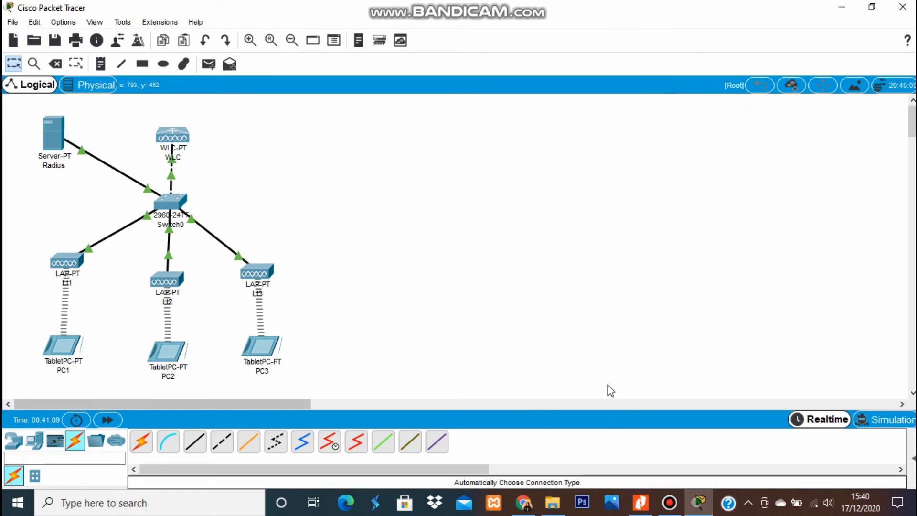
click(641, 502)
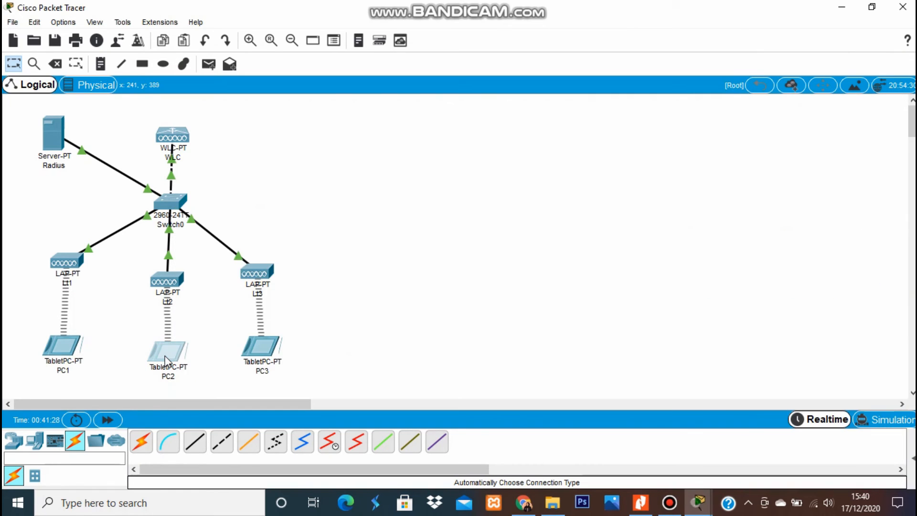
Change tablet PC2's SSID from AP2 to AP1 and close its settings.
click(165, 353)
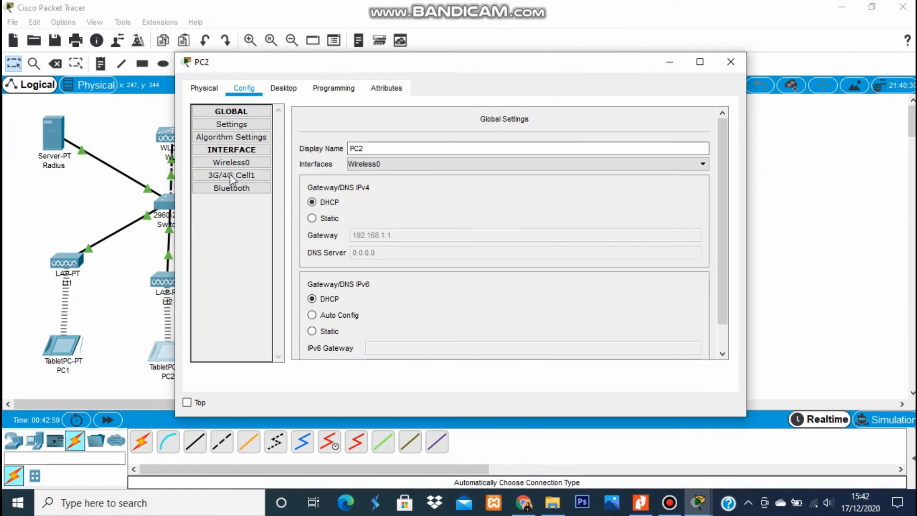
click(238, 164)
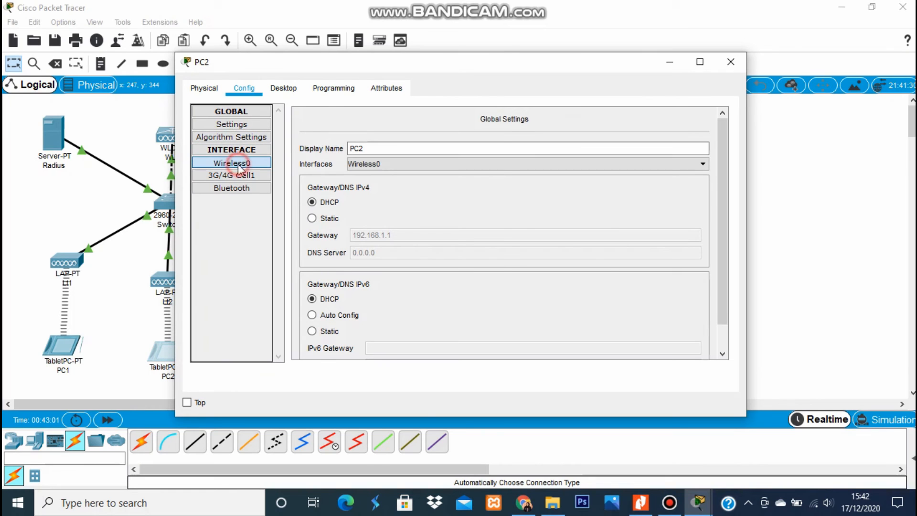
double_click(515, 162)
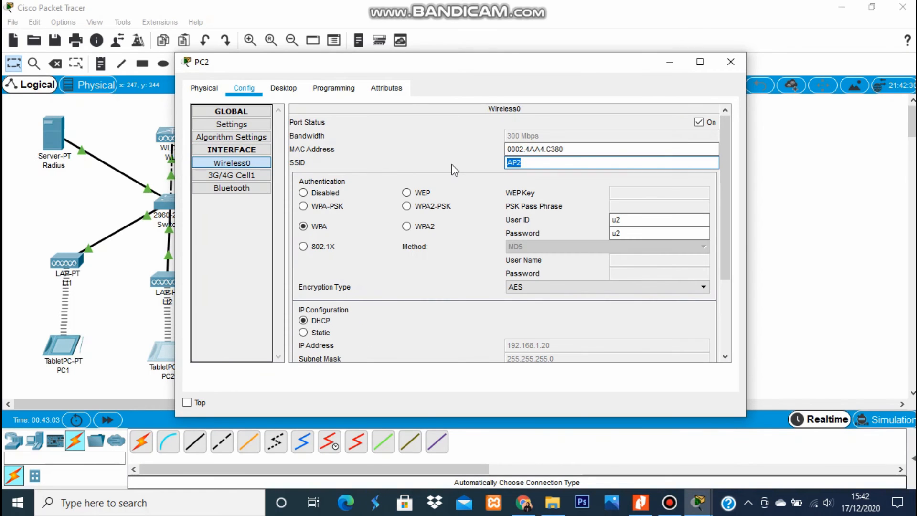
text(AP1)
click(452, 163)
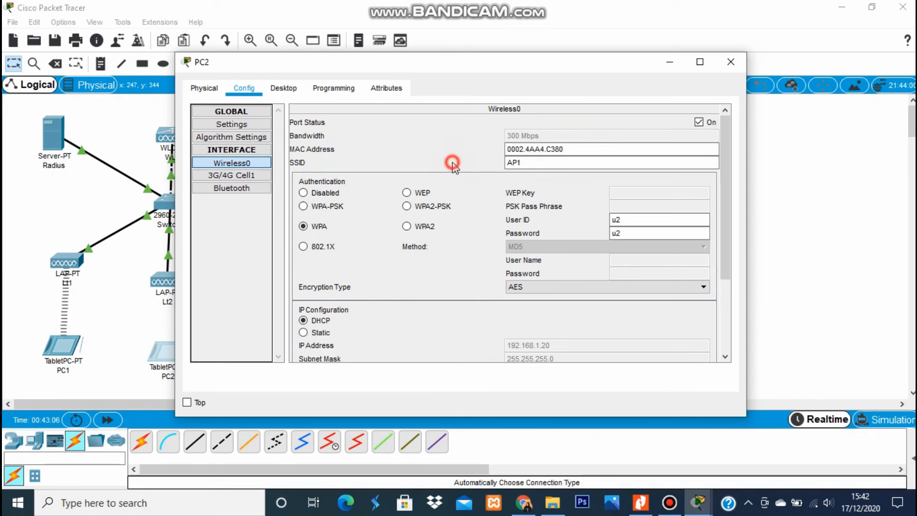
click(731, 62)
click(408, 236)
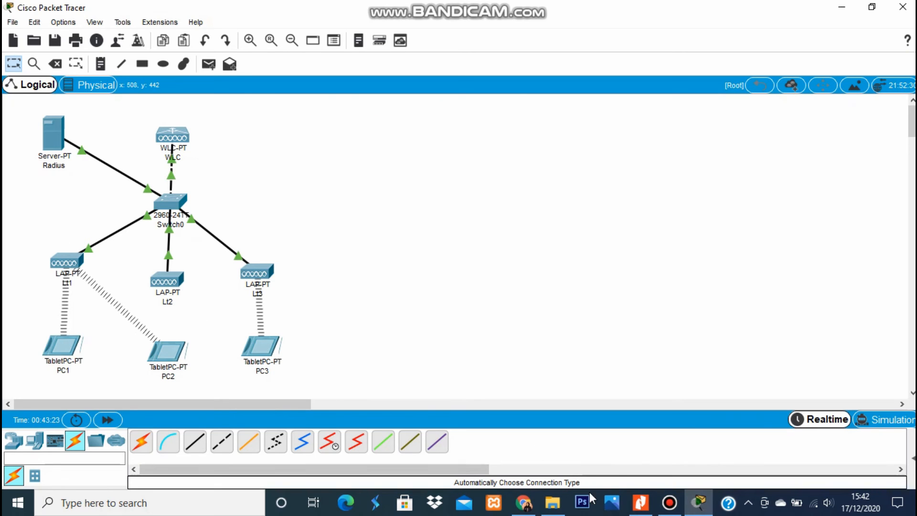
Change tablet PC3's SSID from AP3 to AP1 and close its settings.
click(272, 354)
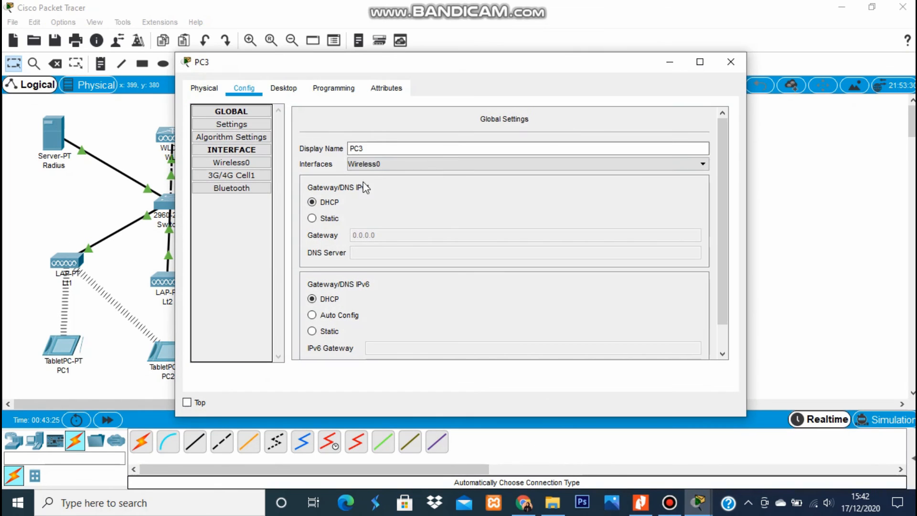
click(244, 162)
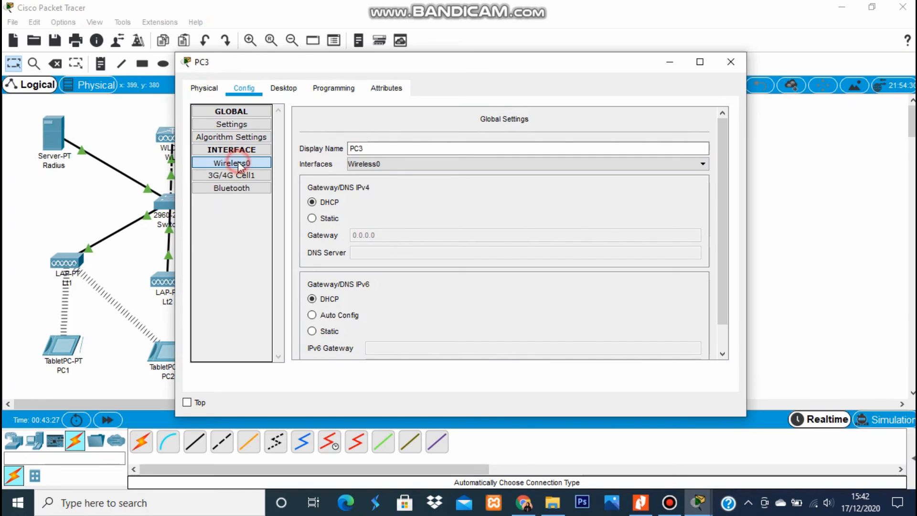
click(530, 162)
drag(529, 162, 491, 160)
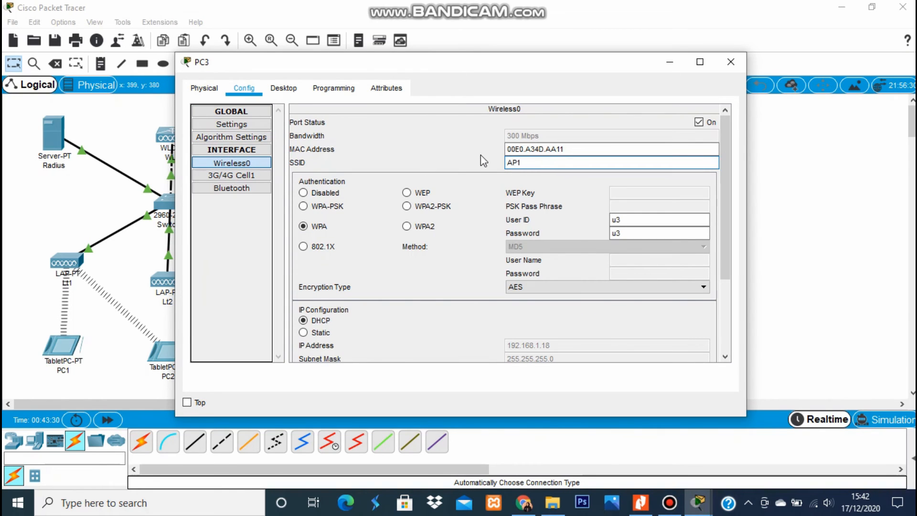
text(AP1)
key(Return)
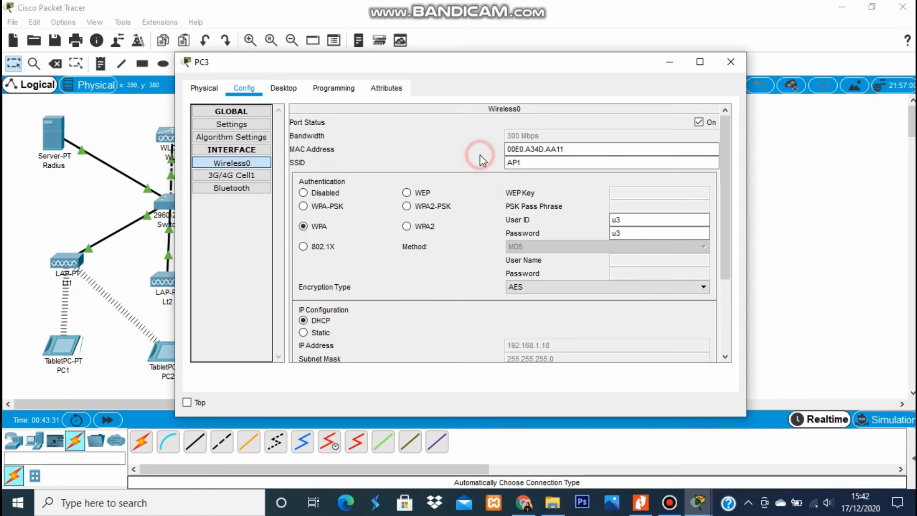
click(730, 64)
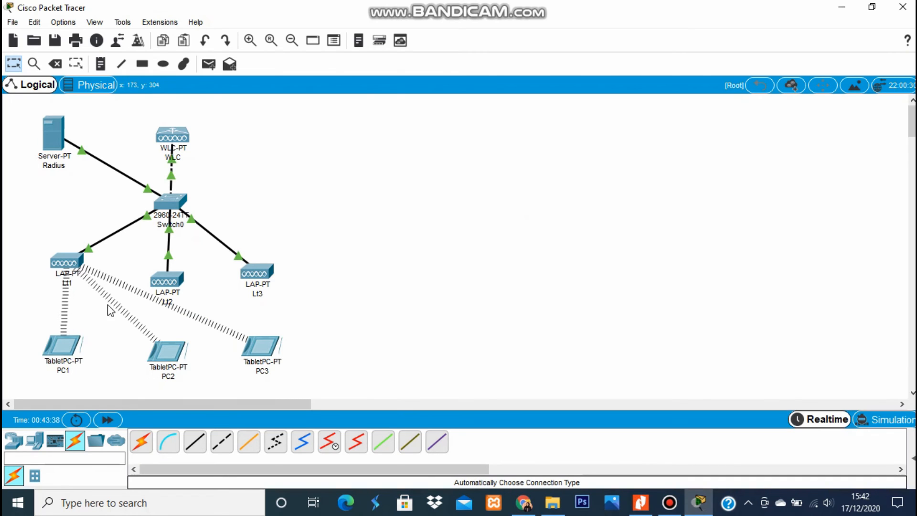
Change tablet PC1's SSID to AP3 and close its configuration window.
click(74, 347)
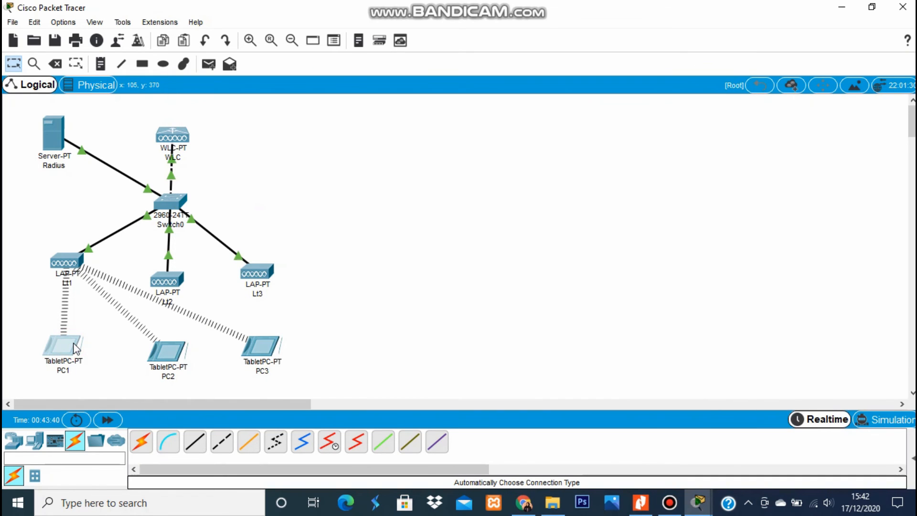
click(60, 348)
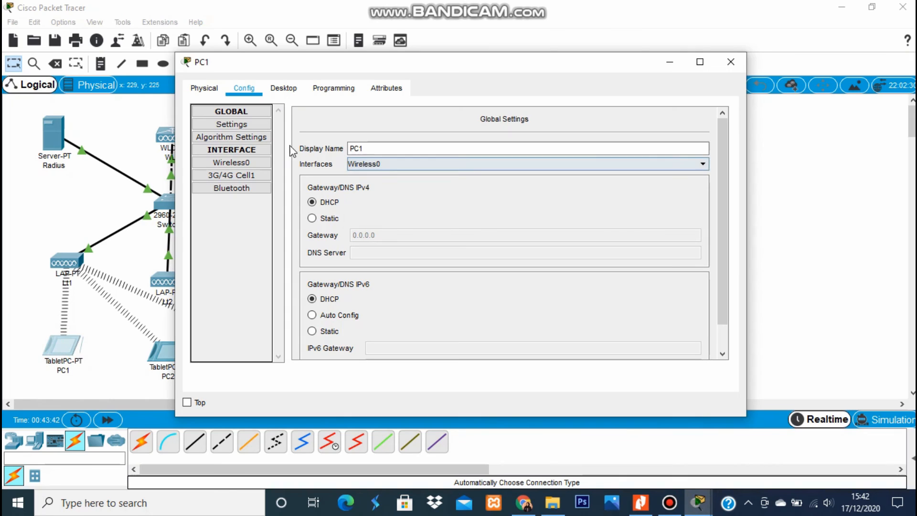
click(247, 162)
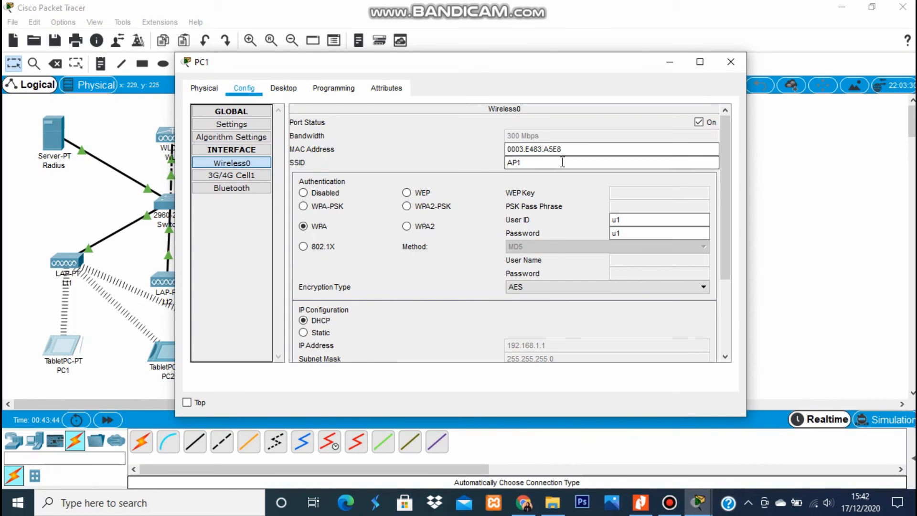
double_click(562, 162)
text(A)
click(449, 149)
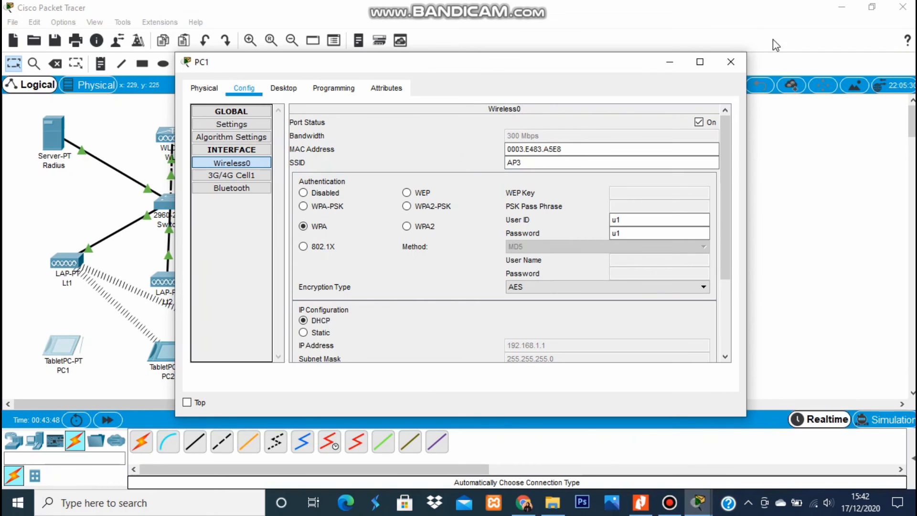
click(736, 61)
click(523, 207)
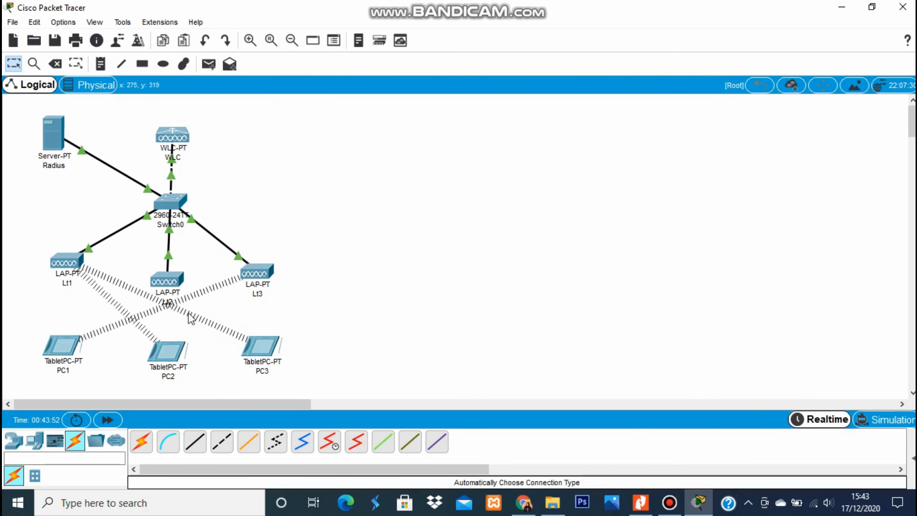
Change tablet PC2's SSID to AP3 and close its configuration window.
click(162, 352)
click(164, 353)
click(248, 163)
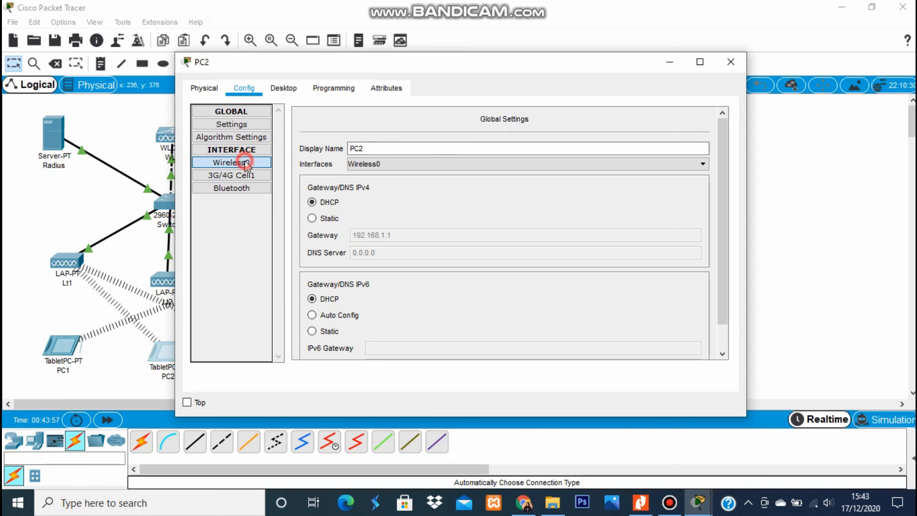
double_click(558, 162)
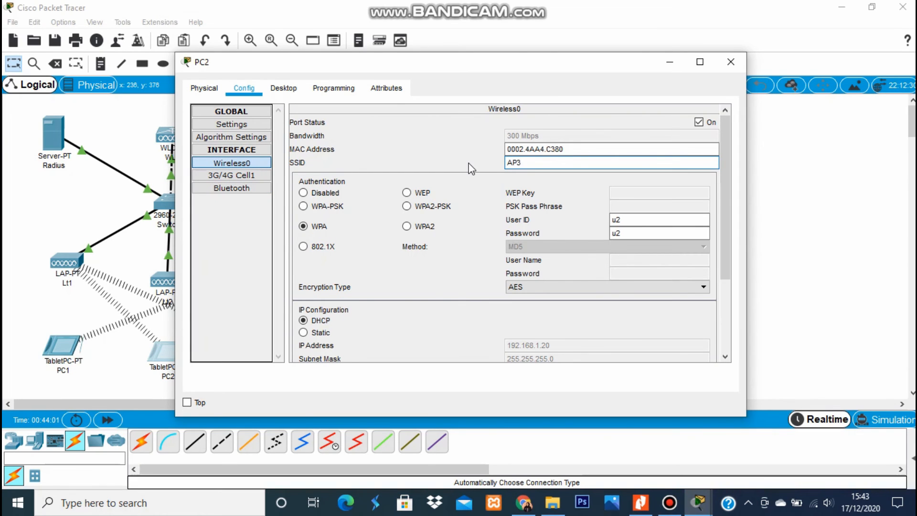
click(492, 133)
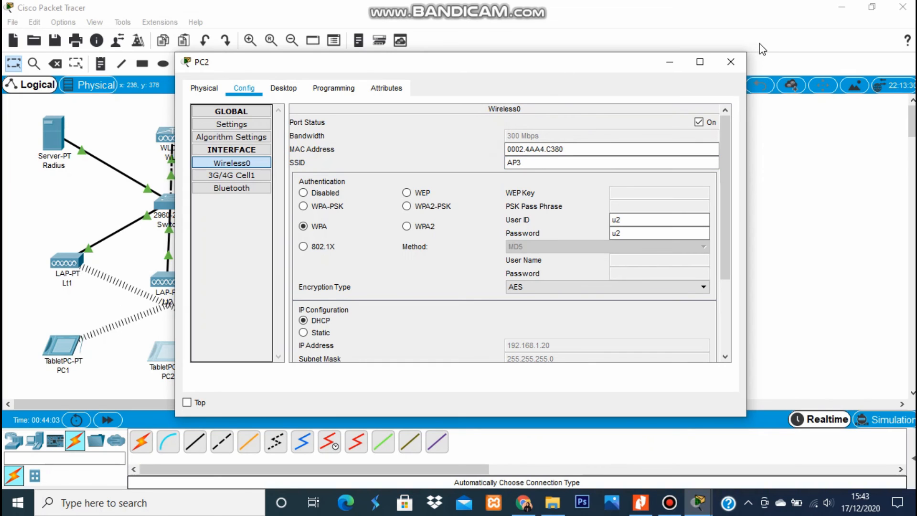
click(733, 61)
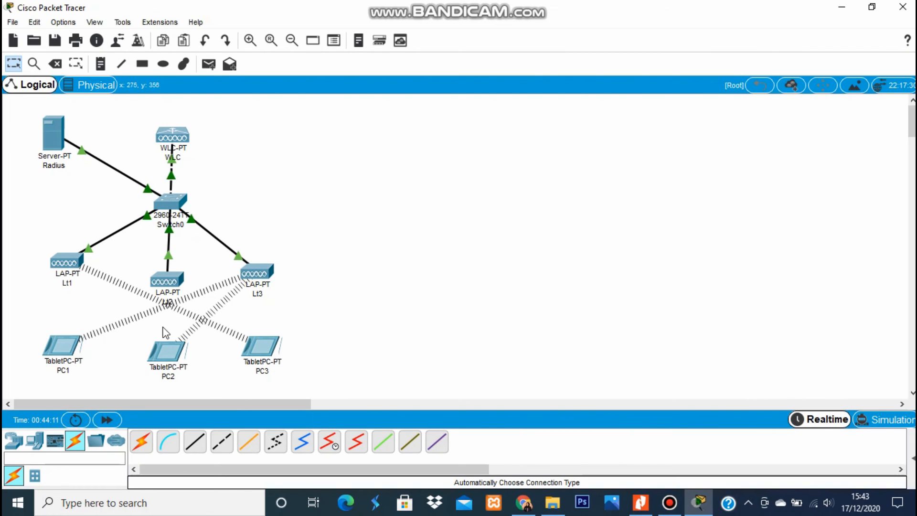
click(411, 287)
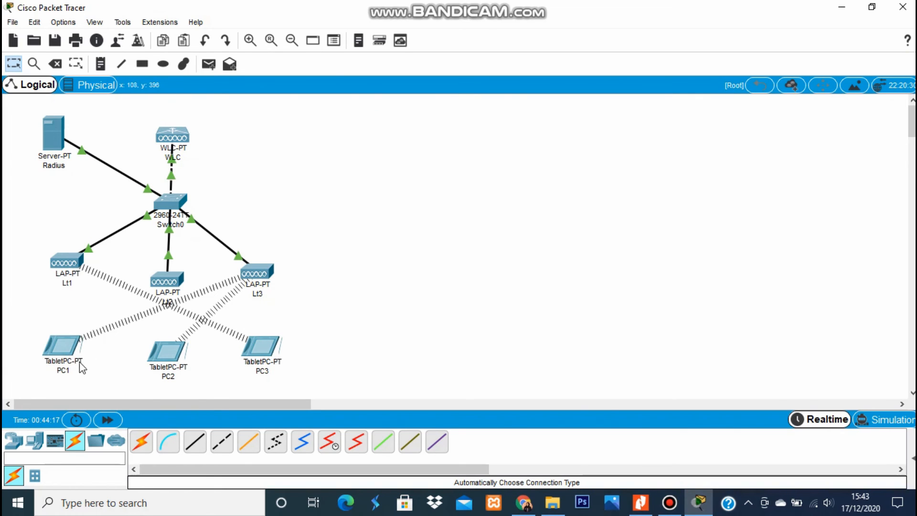
Set tablet PC1's SSID back from AP3 to AP1 and close its window.
click(329, 365)
click(67, 344)
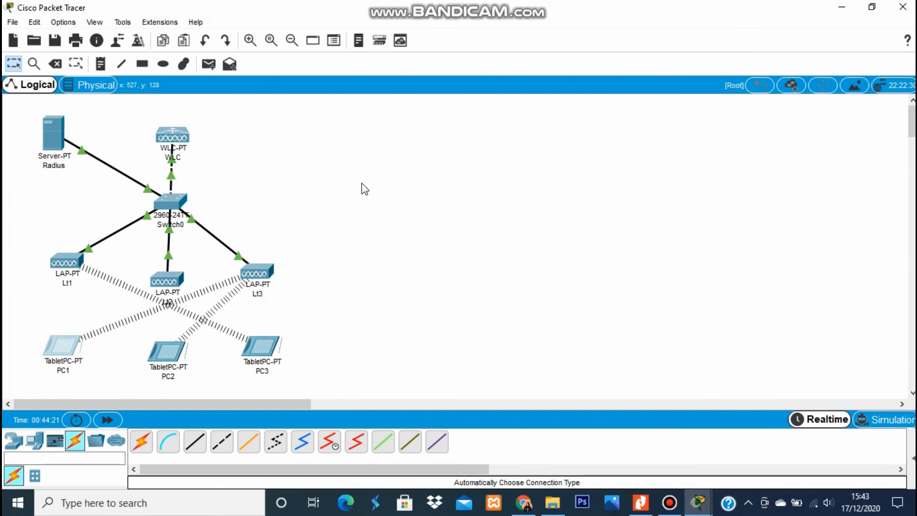
click(62, 345)
click(224, 163)
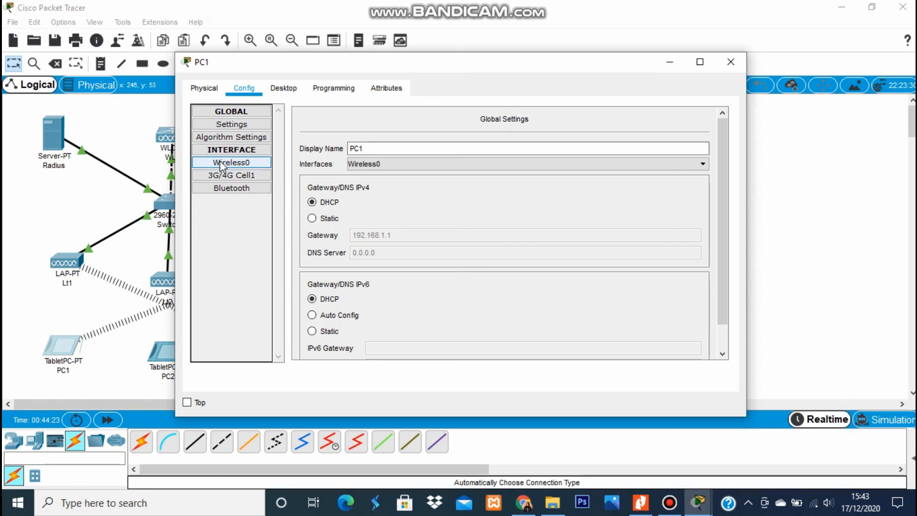
double_click(557, 162)
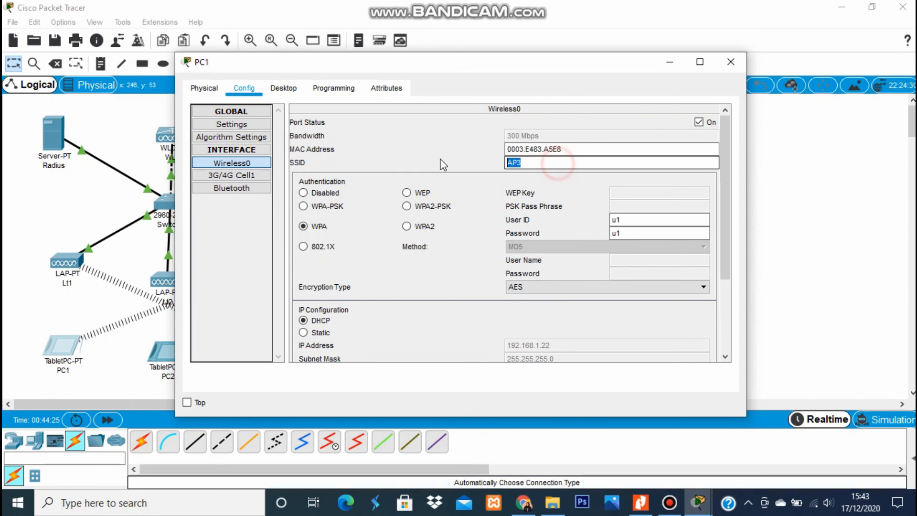
text(AP)
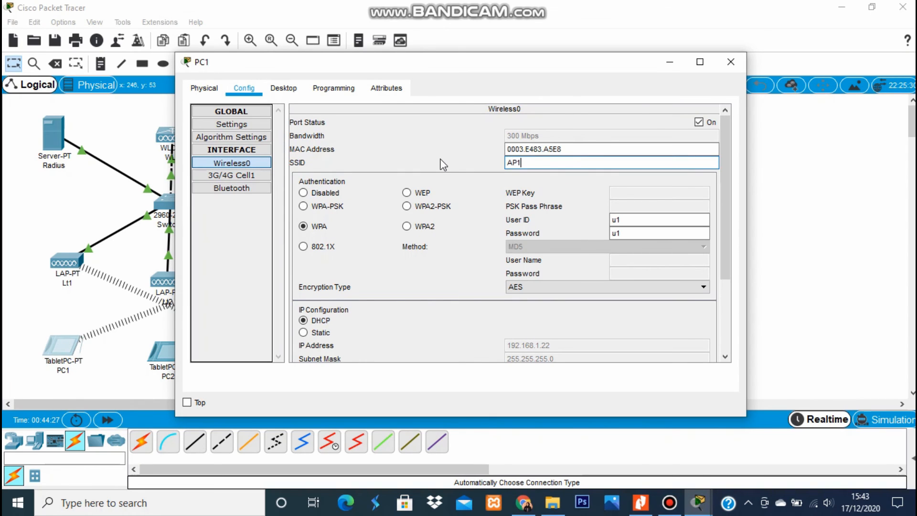
click(420, 149)
click(731, 63)
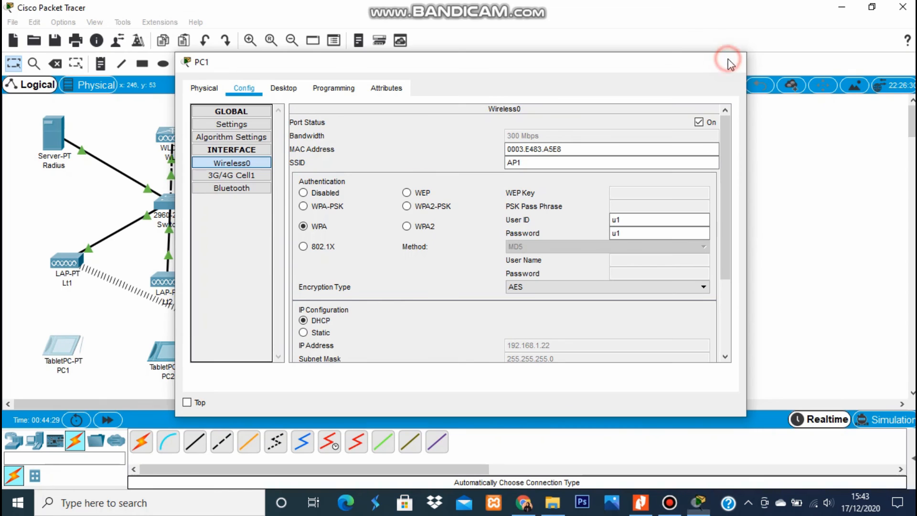
Set tablet PC2's SSID from AP3 to AP2 and close its window.
click(163, 352)
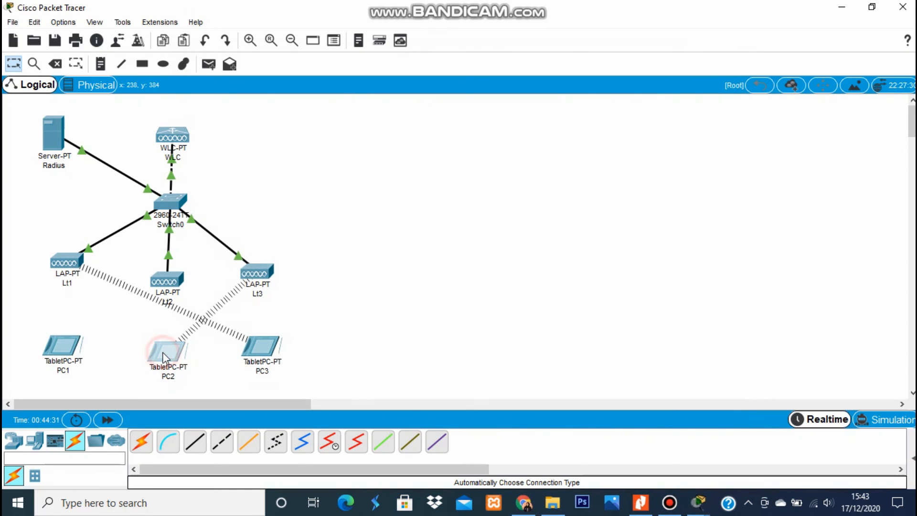
click(158, 353)
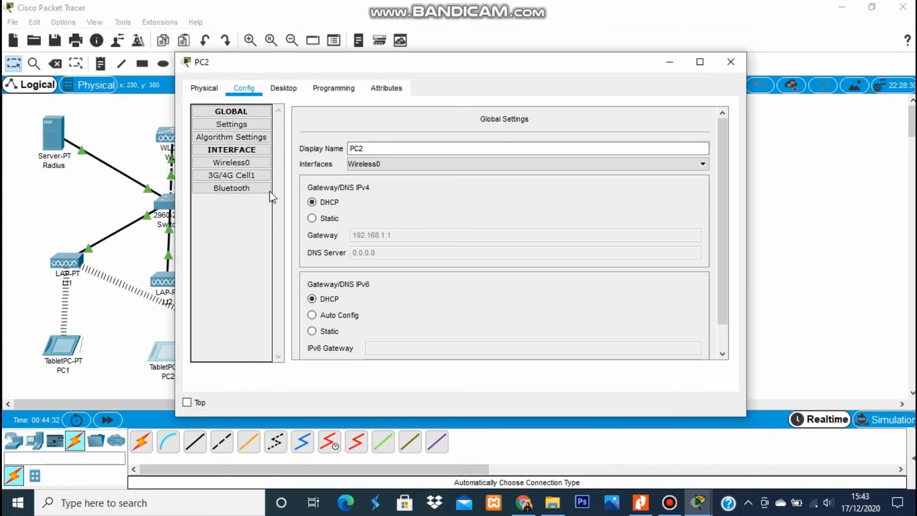
click(233, 162)
double_click(527, 163)
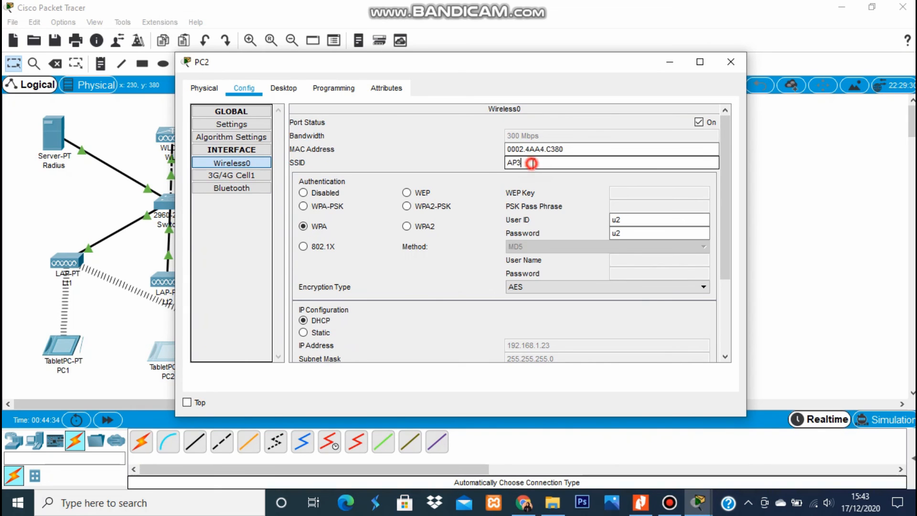
text(AP2)
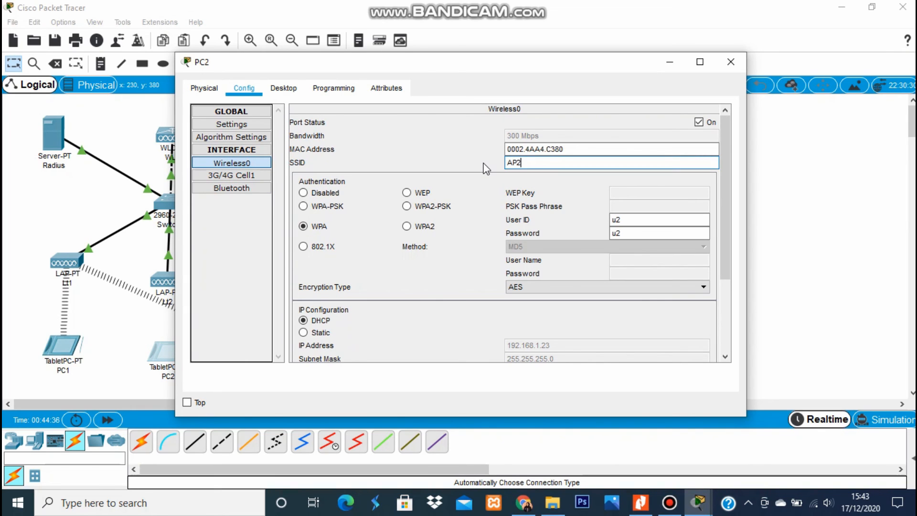
key(Return)
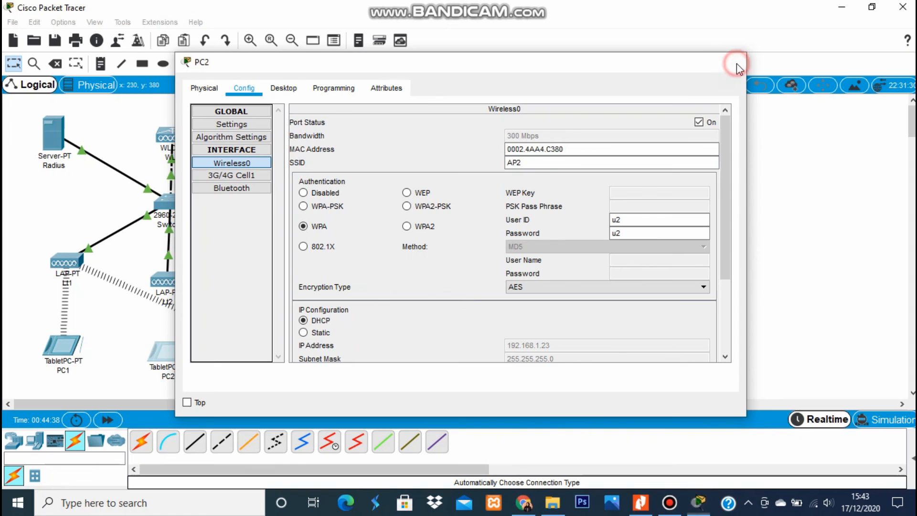
click(735, 65)
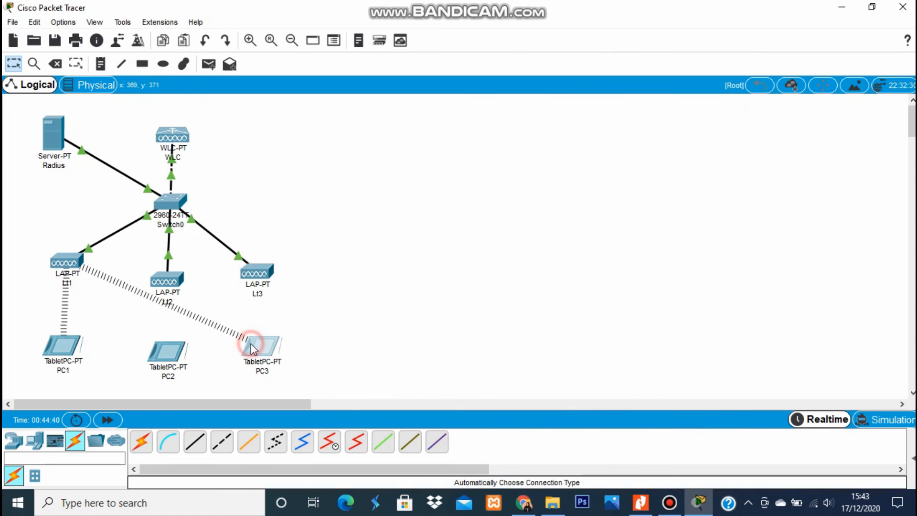
Set tablet PC3's SSID from AP1 to AP3 and close its window.
click(251, 343)
click(239, 163)
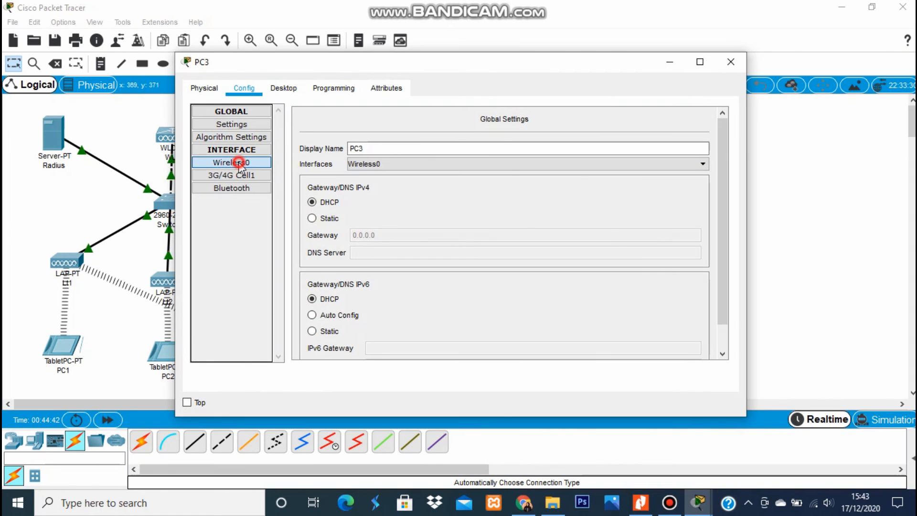
double_click(533, 163)
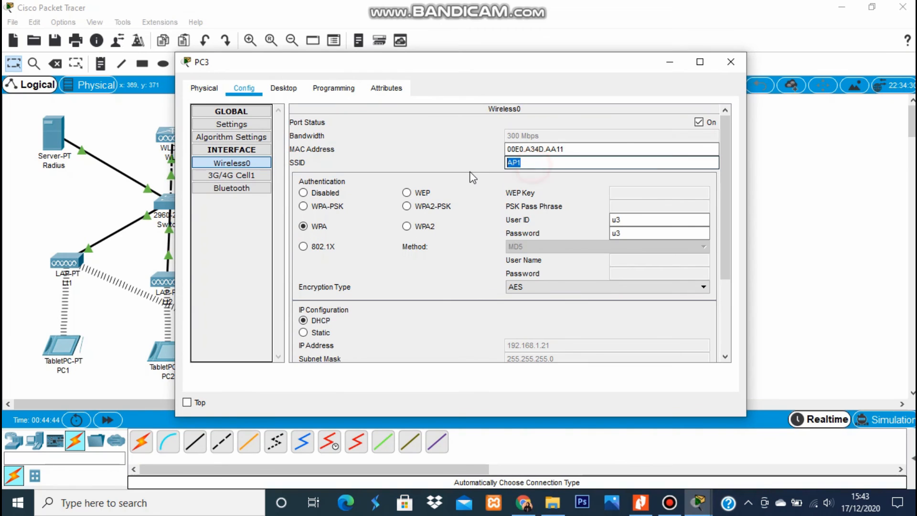
text(A)
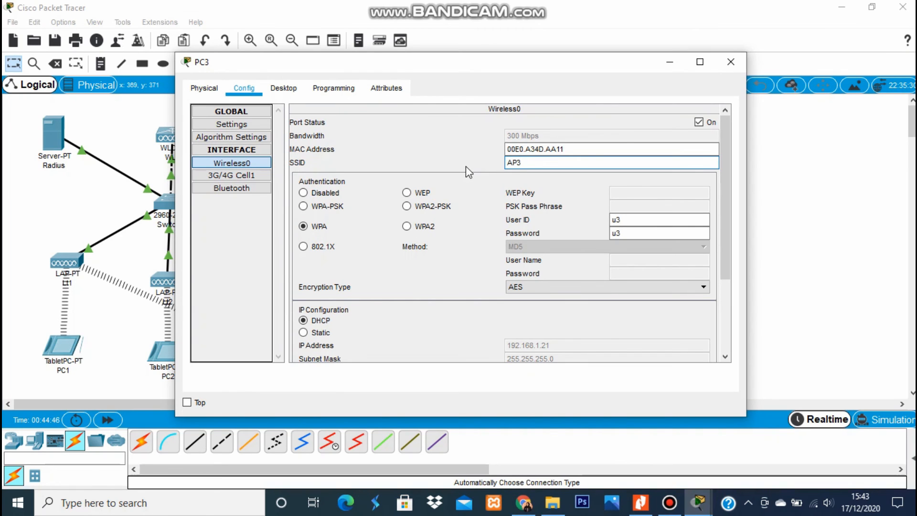
key(Return)
click(731, 61)
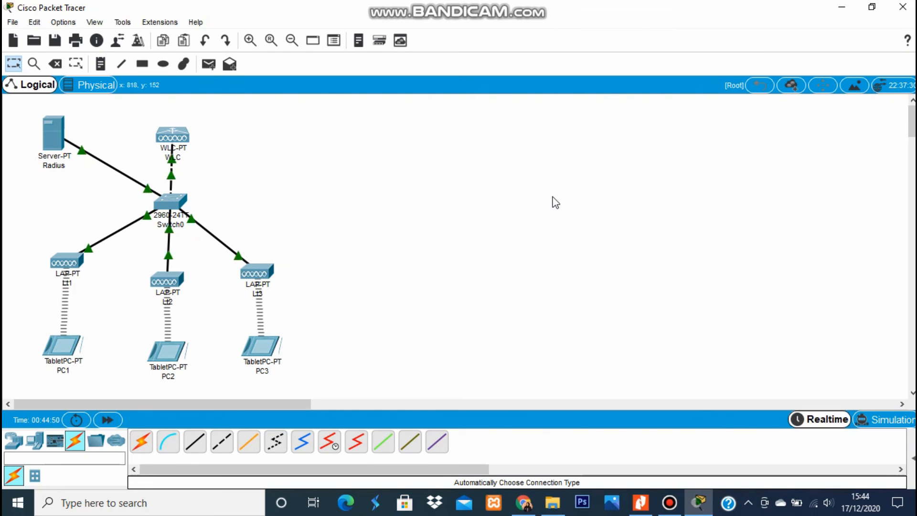
click(62, 346)
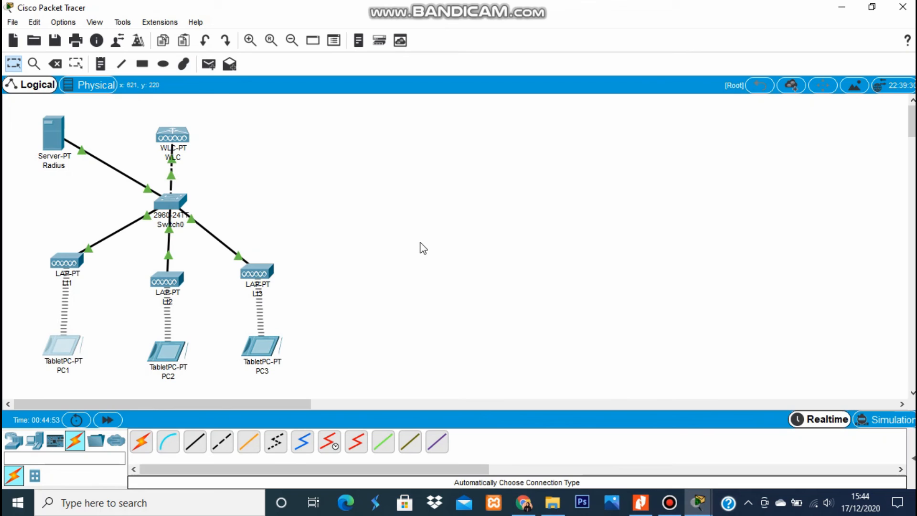
click(420, 247)
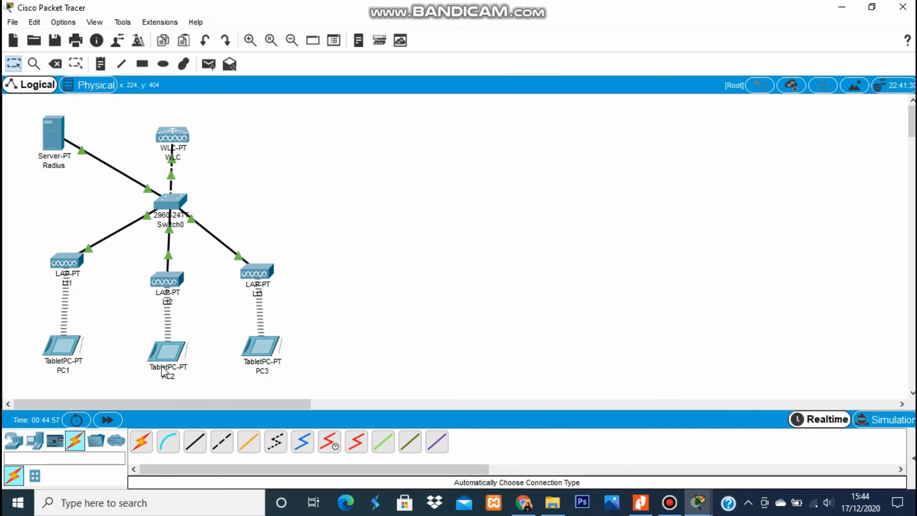
click(402, 139)
mouse_move(173, 350)
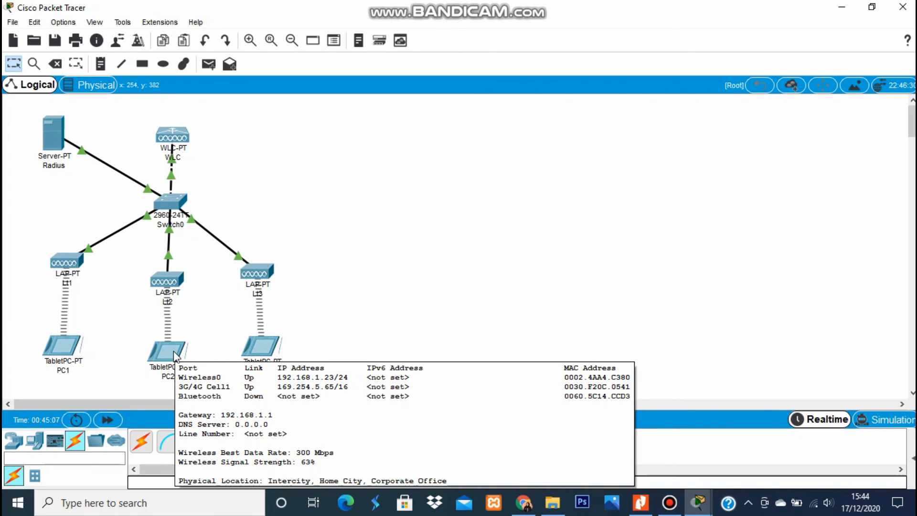
click(328, 163)
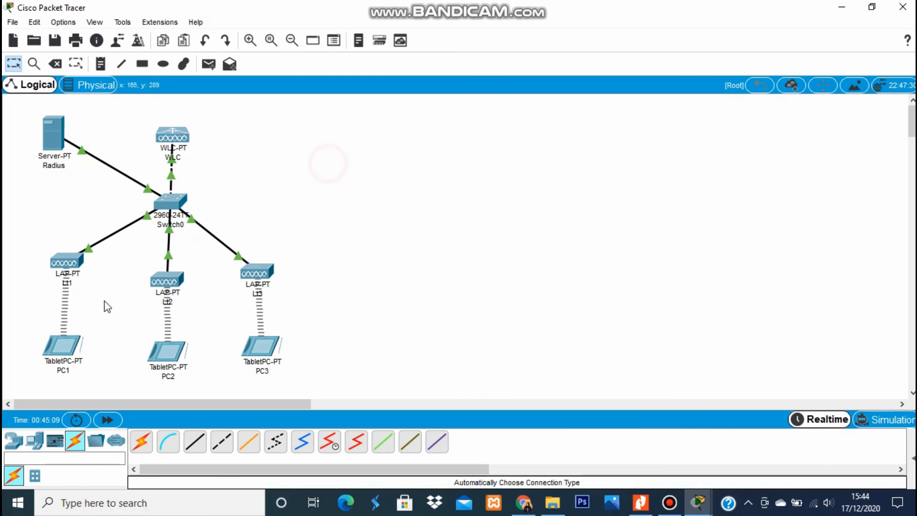
Ping 192.168.1.23 from PC1's Command Prompt, getting 4 of 4 replies, then close PC1.
click(69, 351)
click(70, 349)
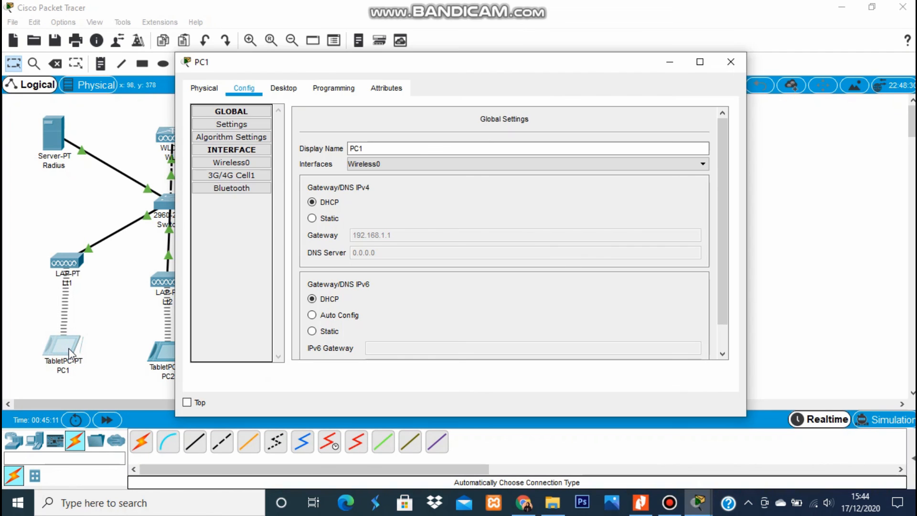
click(293, 91)
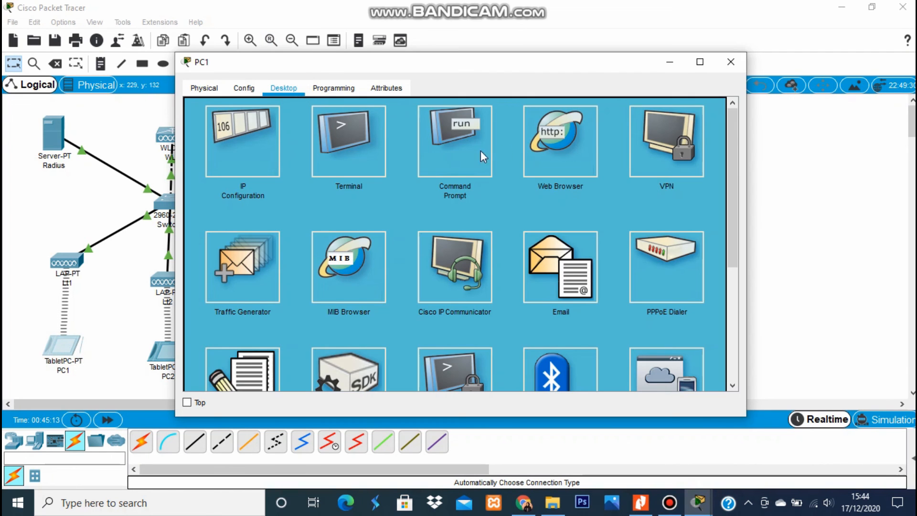
click(456, 150)
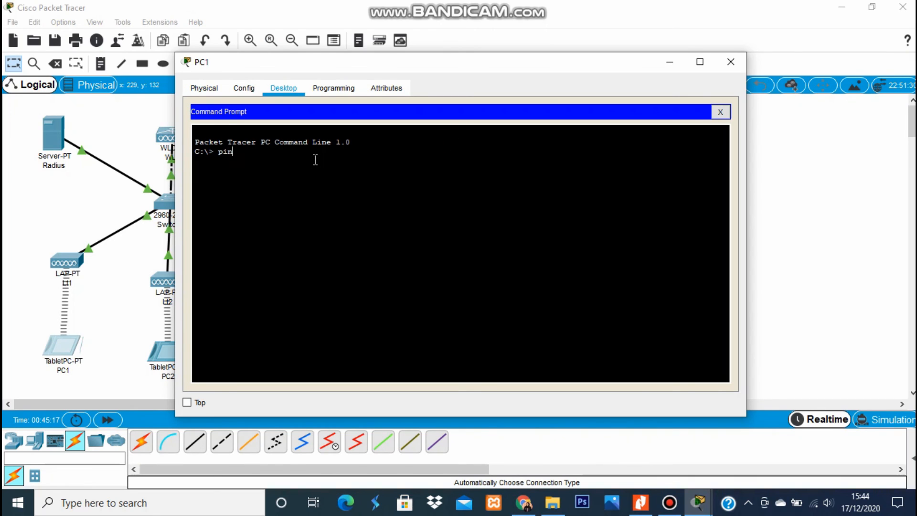
text(ping 192.168.1.23)
key(Return)
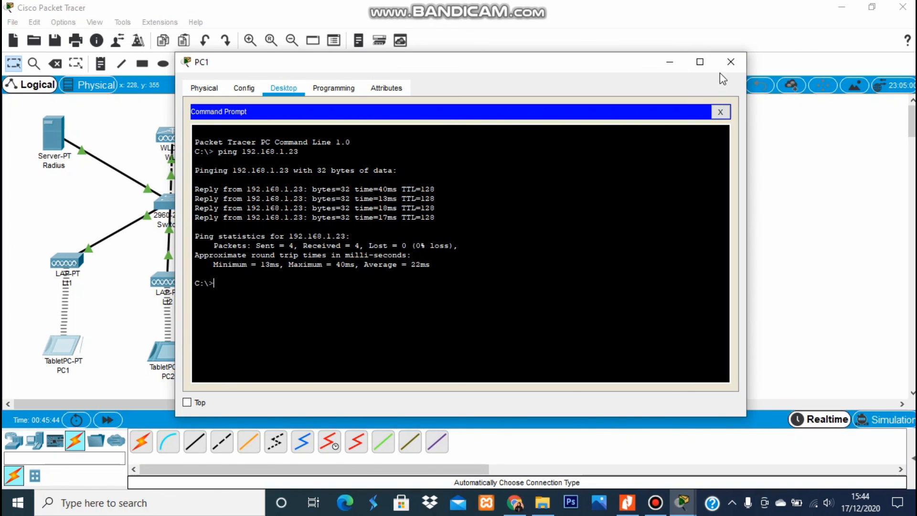
click(729, 63)
click(421, 230)
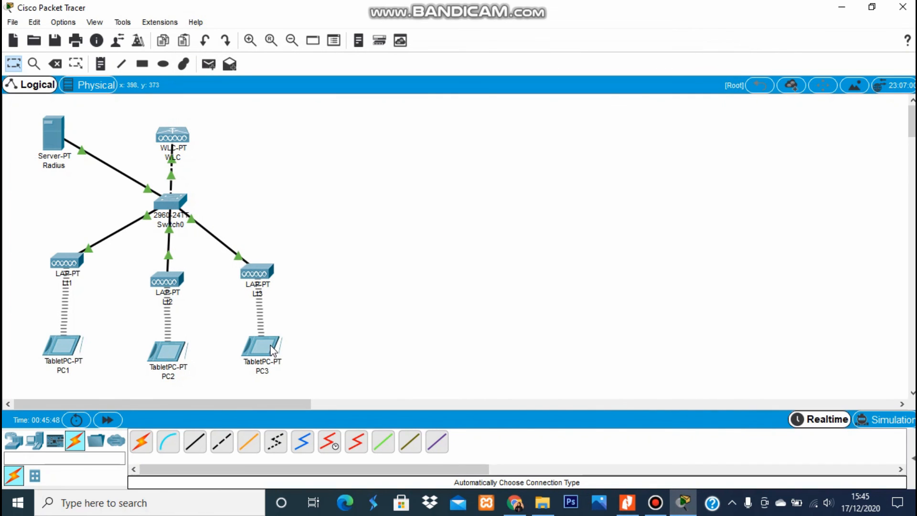
mouse_move(273, 350)
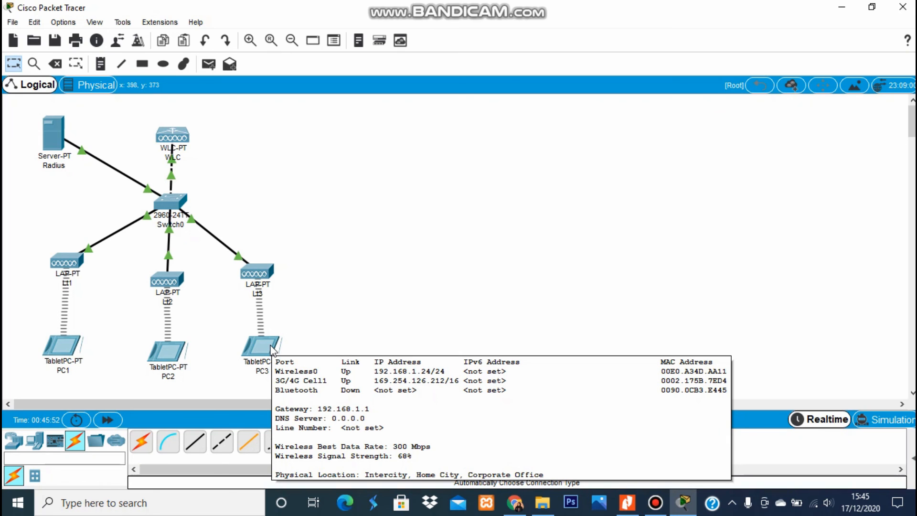
click(58, 349)
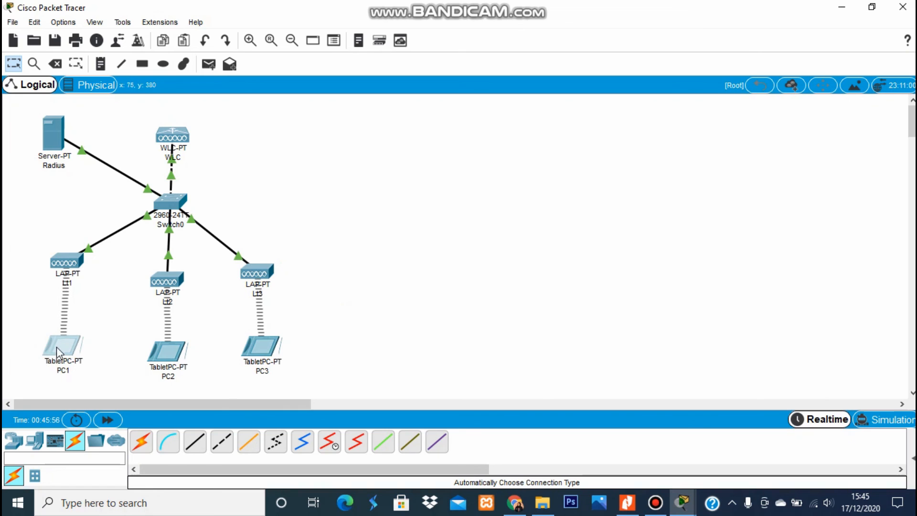
Ping PC3 at 192.168.1.24 from PC1's Command Prompt with 0% loss, then close PC1.
click(57, 347)
click(443, 137)
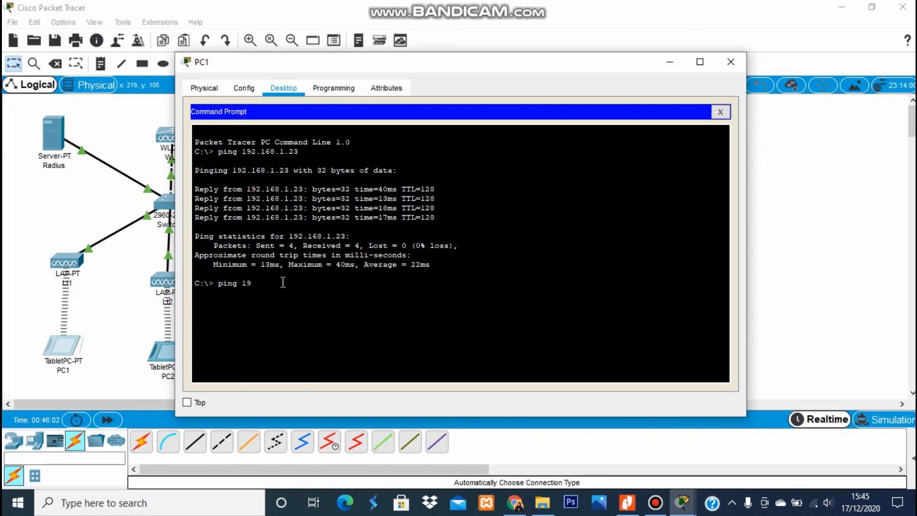
text(ping 192.168.1.24)
key(Return)
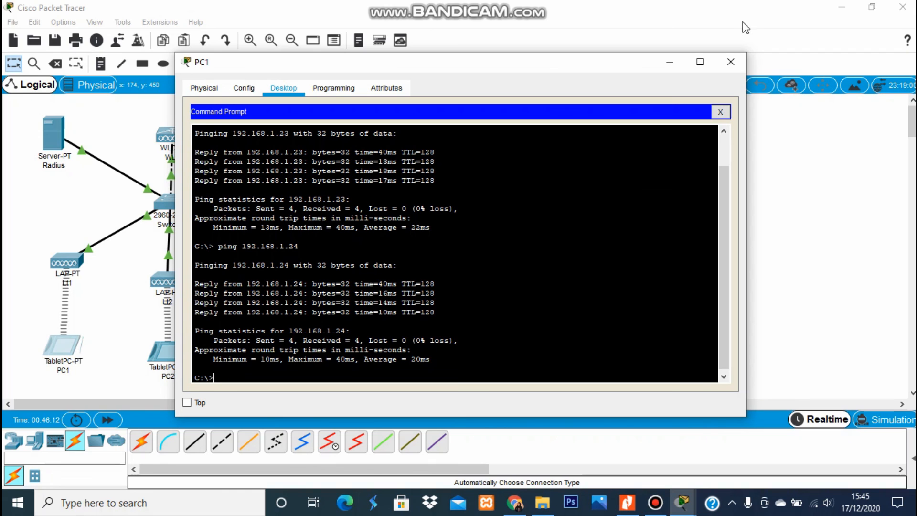
click(732, 63)
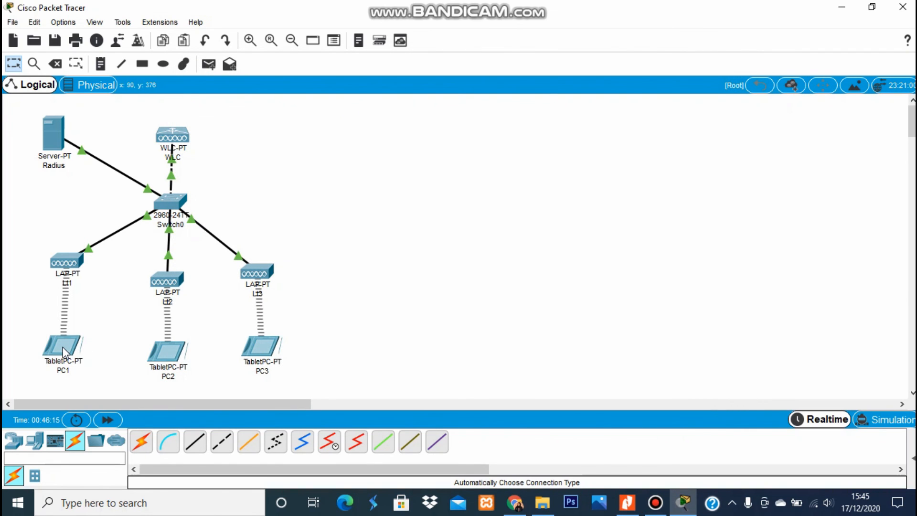
From PC3's command prompt, ping 192.168.1.22 and 192.168.1.23, each getting 4 of 4 replies.
mouse_move(62, 348)
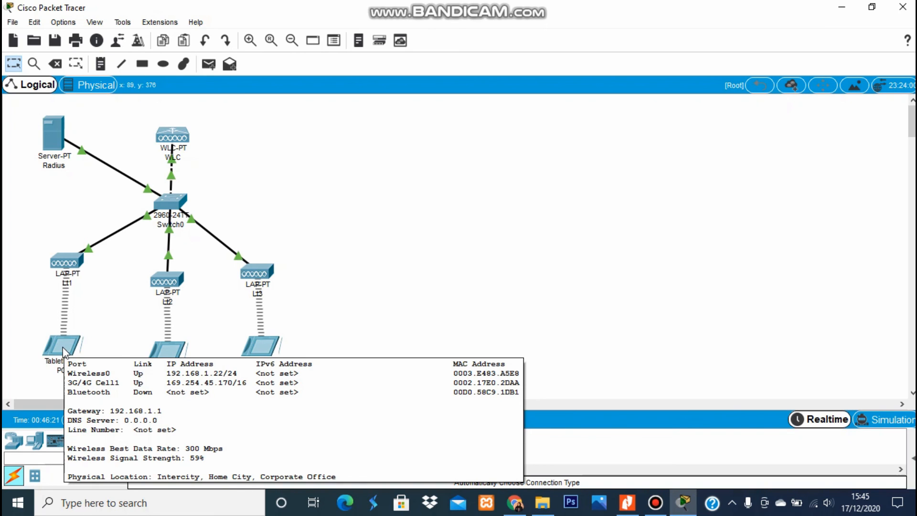
click(251, 350)
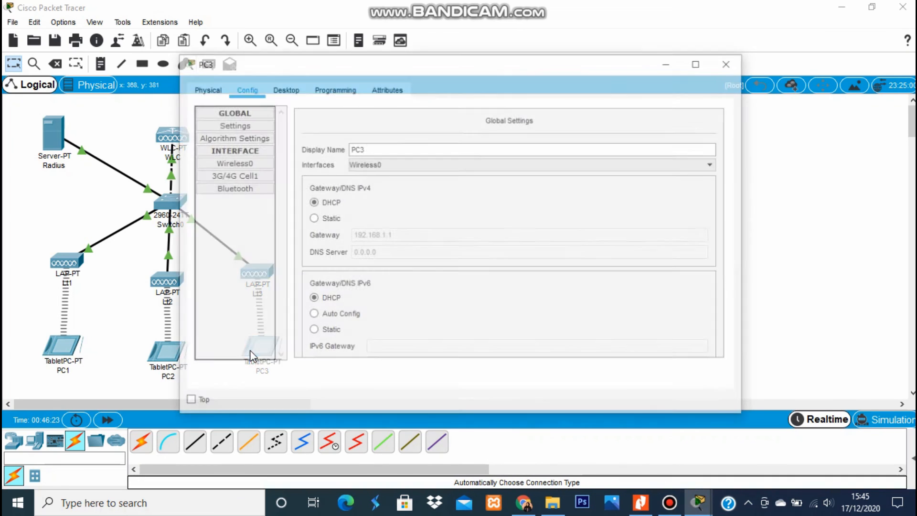
click(284, 90)
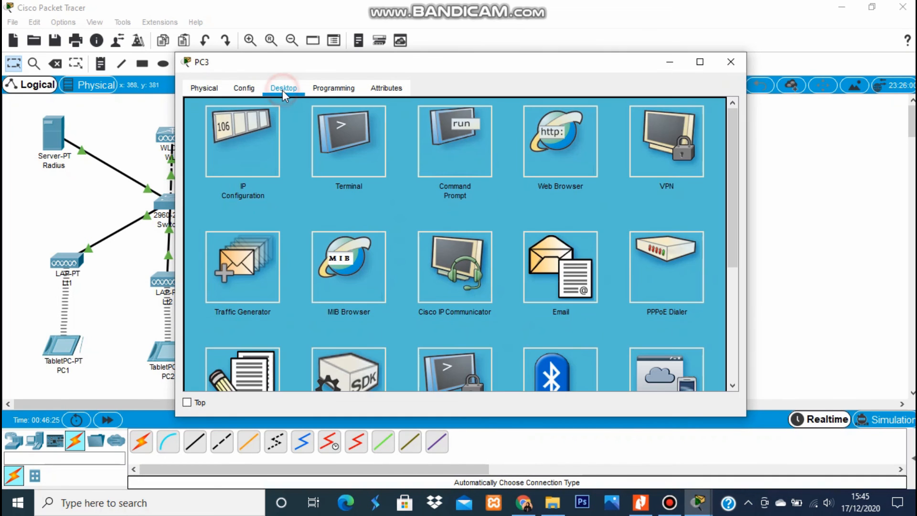
click(465, 172)
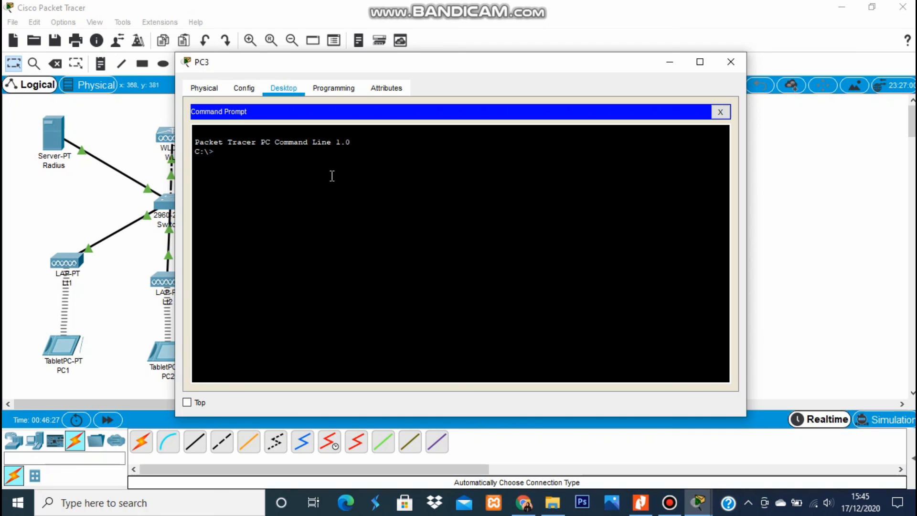
text(ping 192.168.1.22)
key(Return)
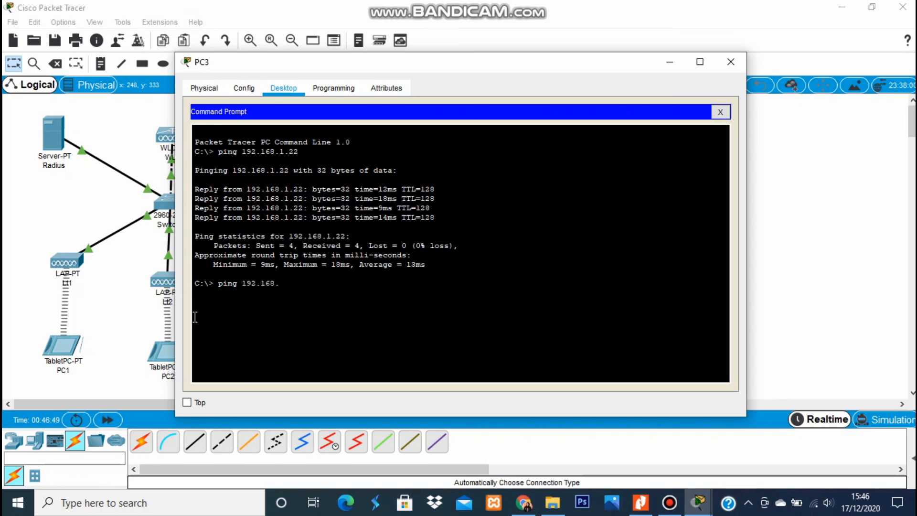
text(.23)
key(Return)
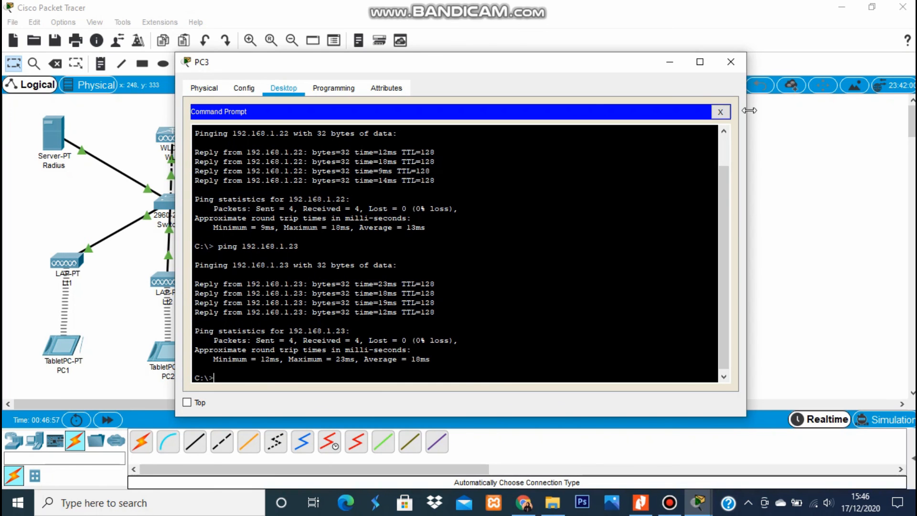
click(731, 62)
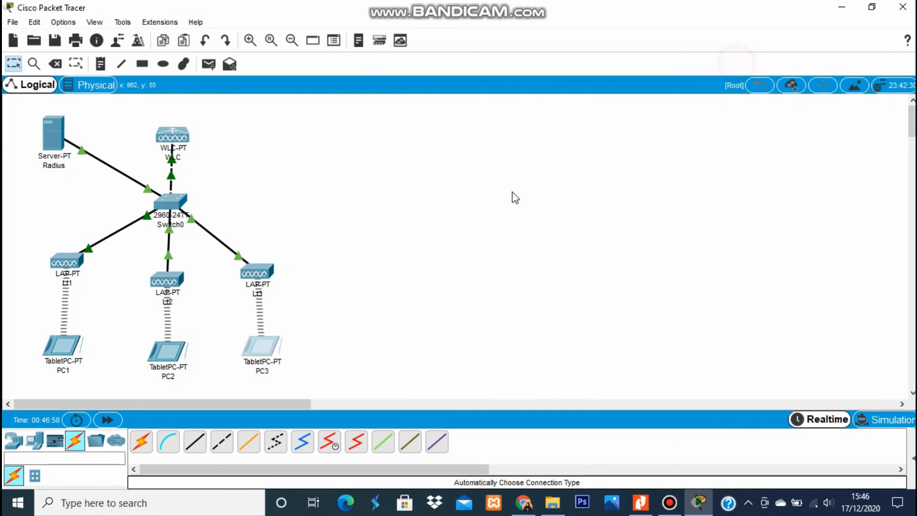
From PC2's command prompt, ping 192.168.1.22 and 192.168.1.24, each getting 4 of 4 replies.
double_click(167, 349)
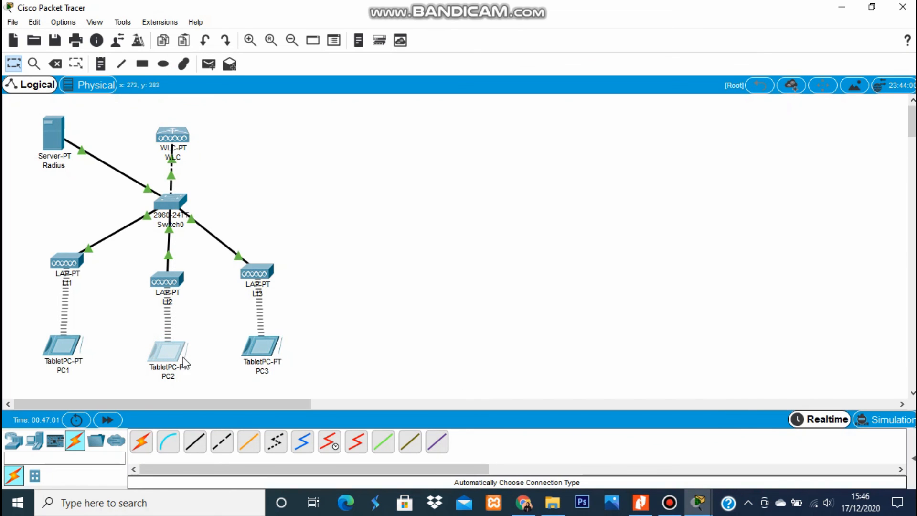
click(170, 353)
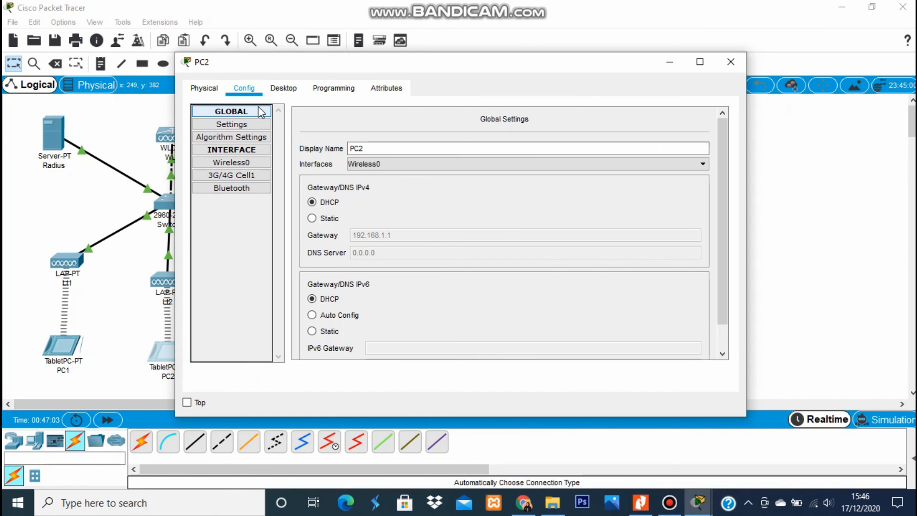
click(283, 88)
click(473, 142)
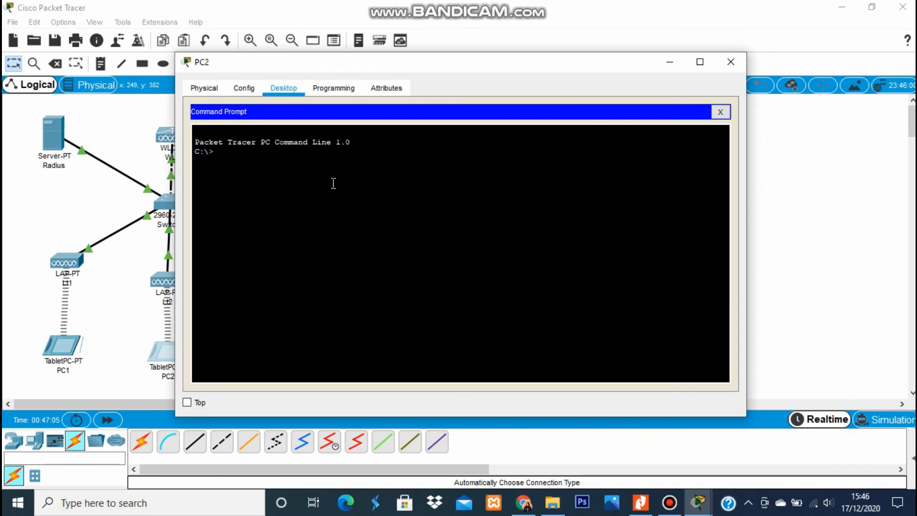
text(ping 192.168.1.22)
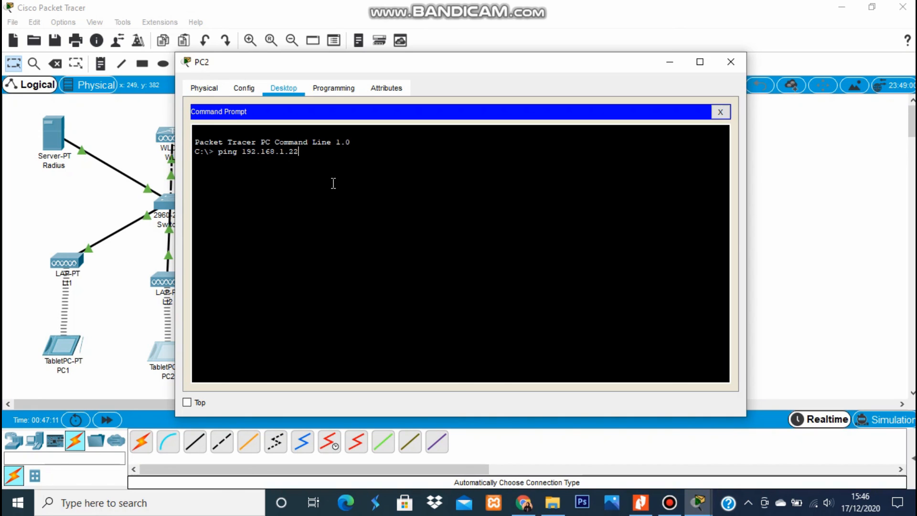
key(Return)
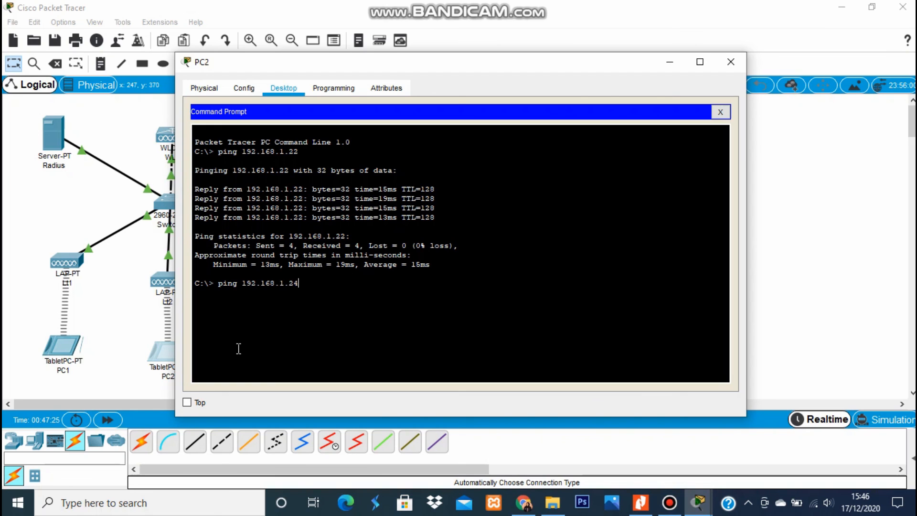
key(Return)
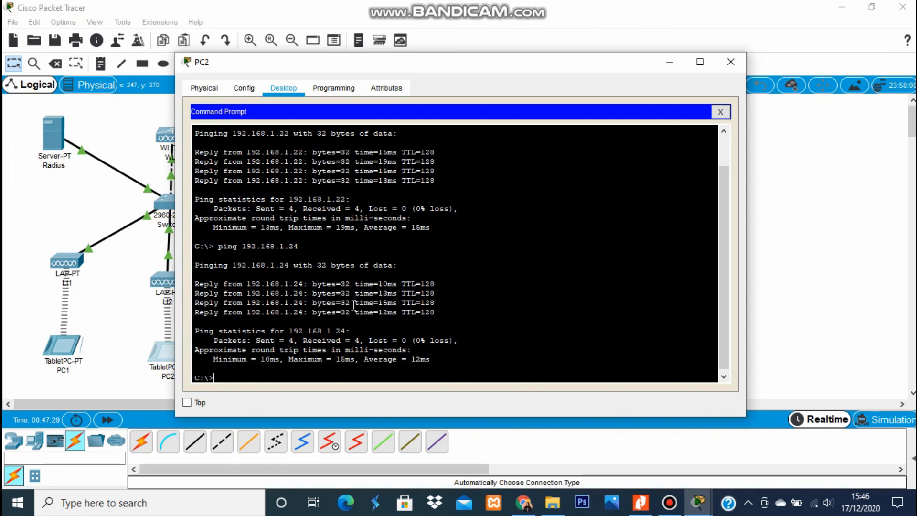
click(731, 62)
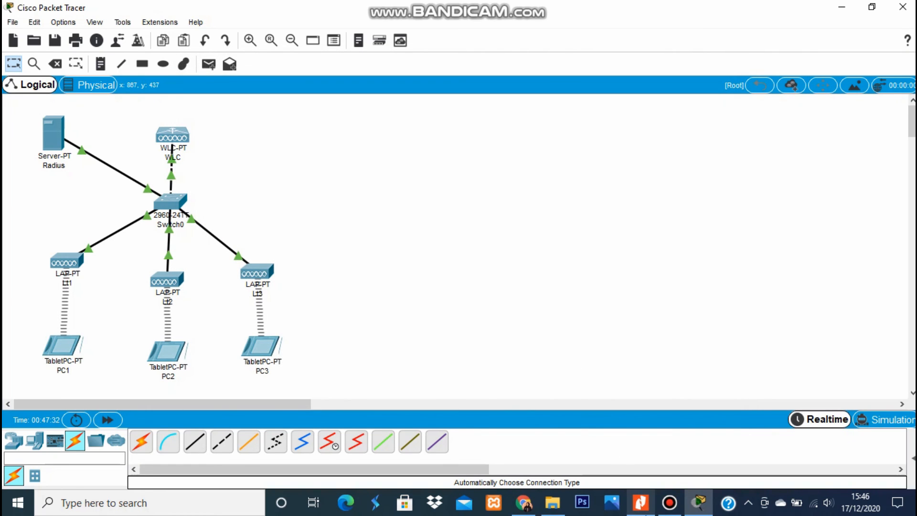
Bring the lab handout PDF forward and scroll back to its opening page.
click(641, 502)
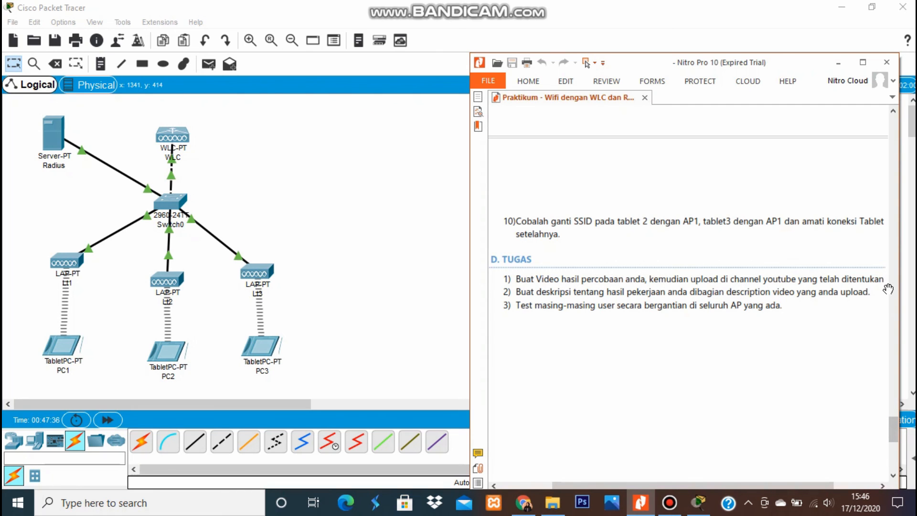
drag(890, 425, 883, 115)
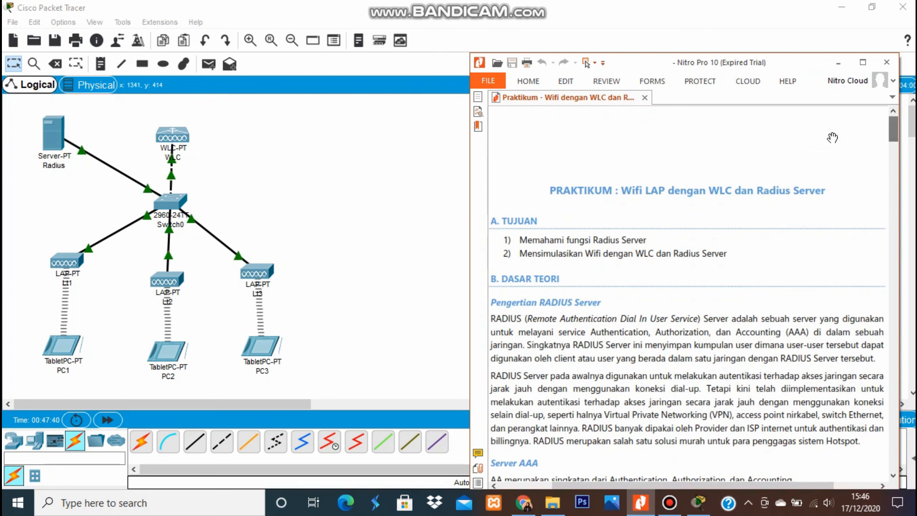